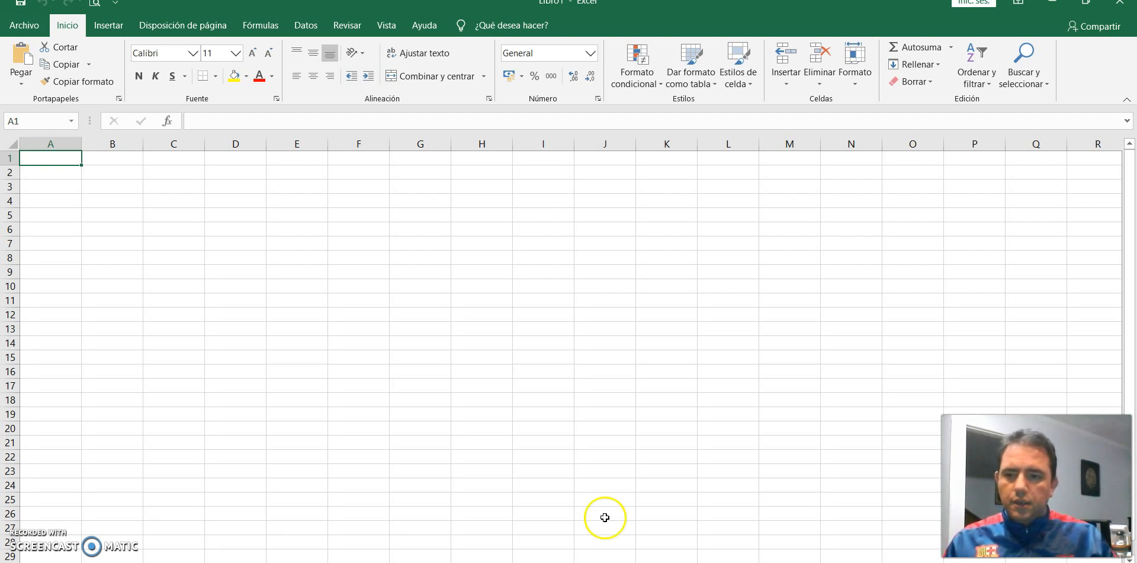
Step: Enter the letter H in cell B2
{"action": "left_click", "coordinate": [110, 173]}
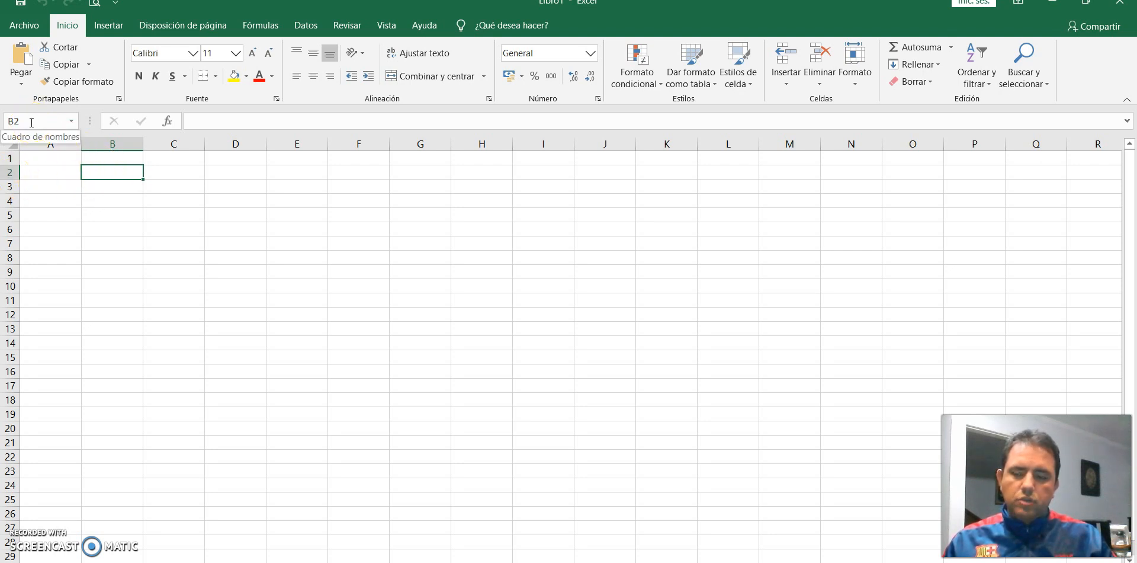
{"action": "left_click", "coordinate": [126, 168]}
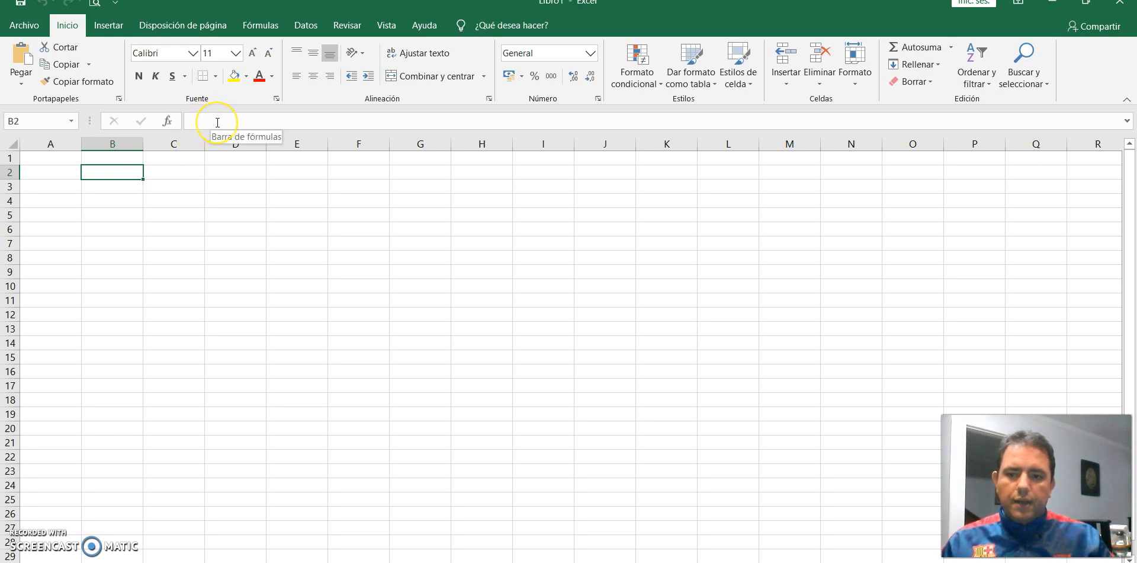
{"action": "left_click", "coordinate": [100, 179]}
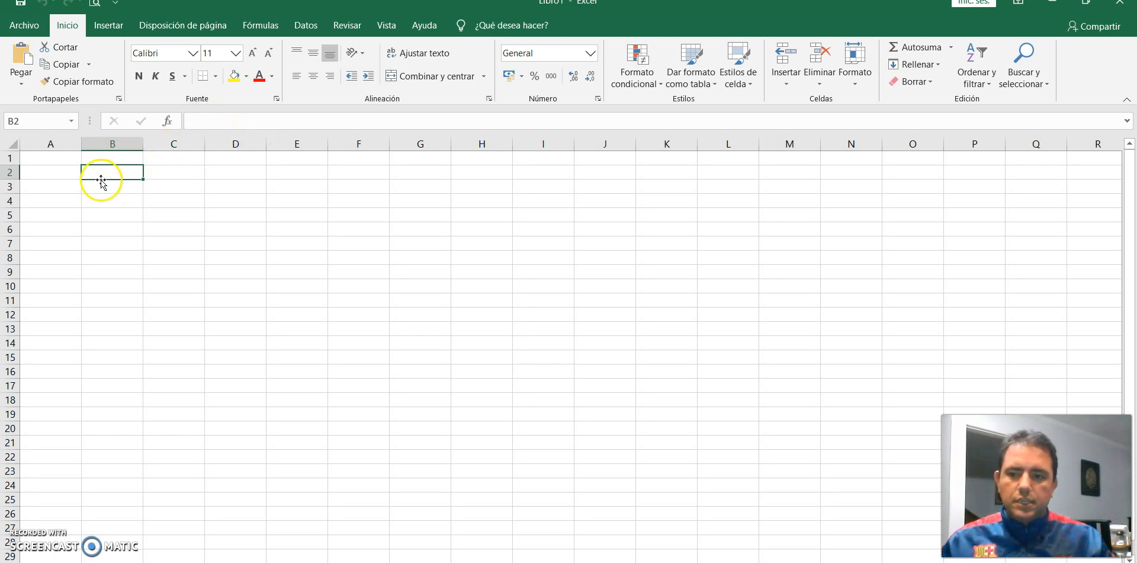
{"action": "type", "text": "H"}
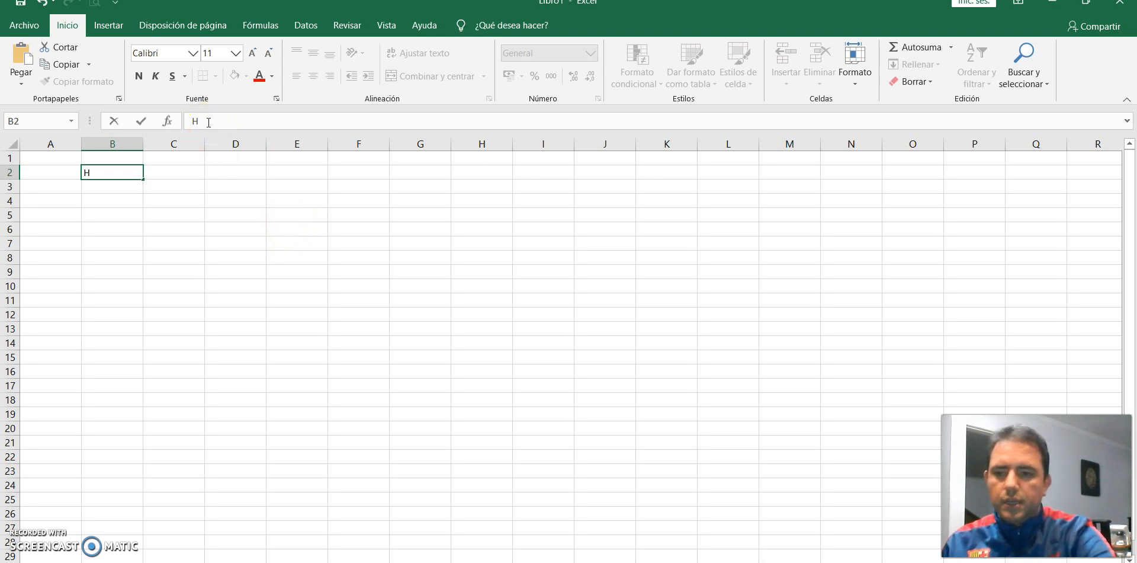
{"action": "key", "text": "Return"}
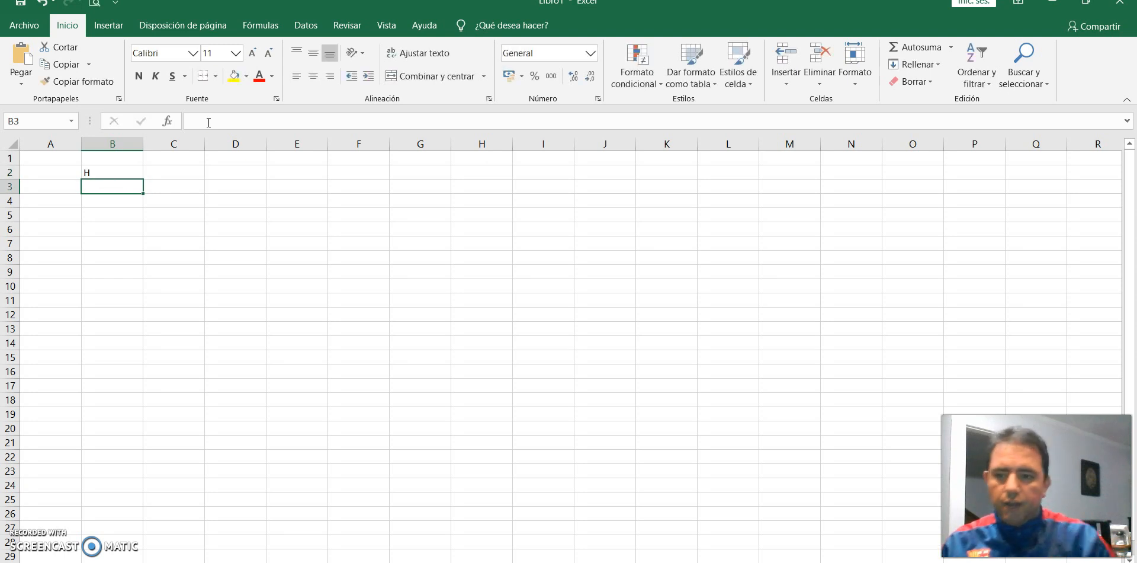
{"action": "left_click", "coordinate": [130, 174]}
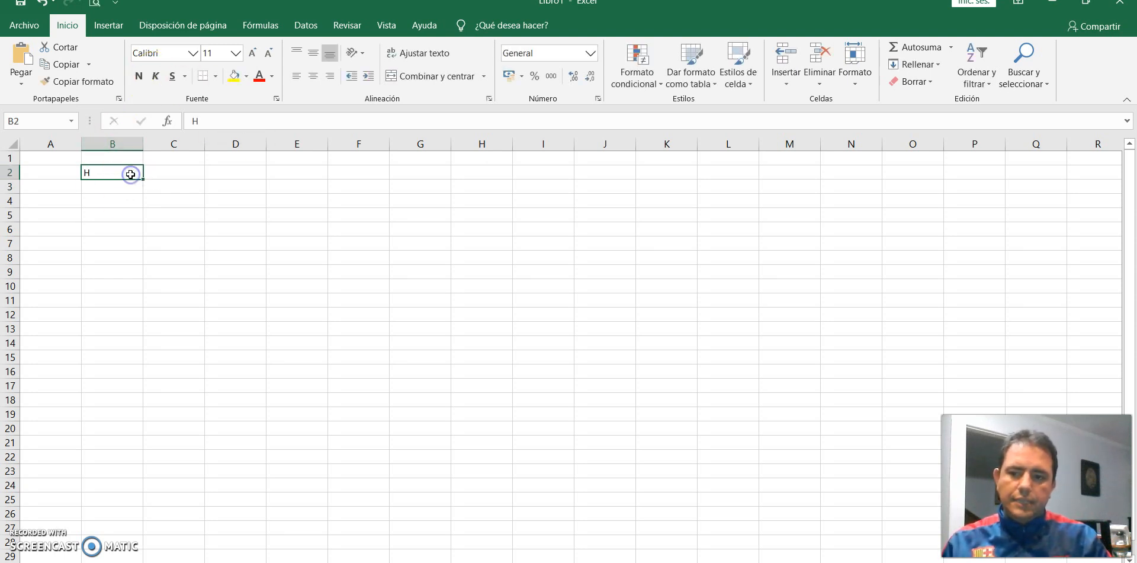
{"action": "left_click", "coordinate": [210, 122]}
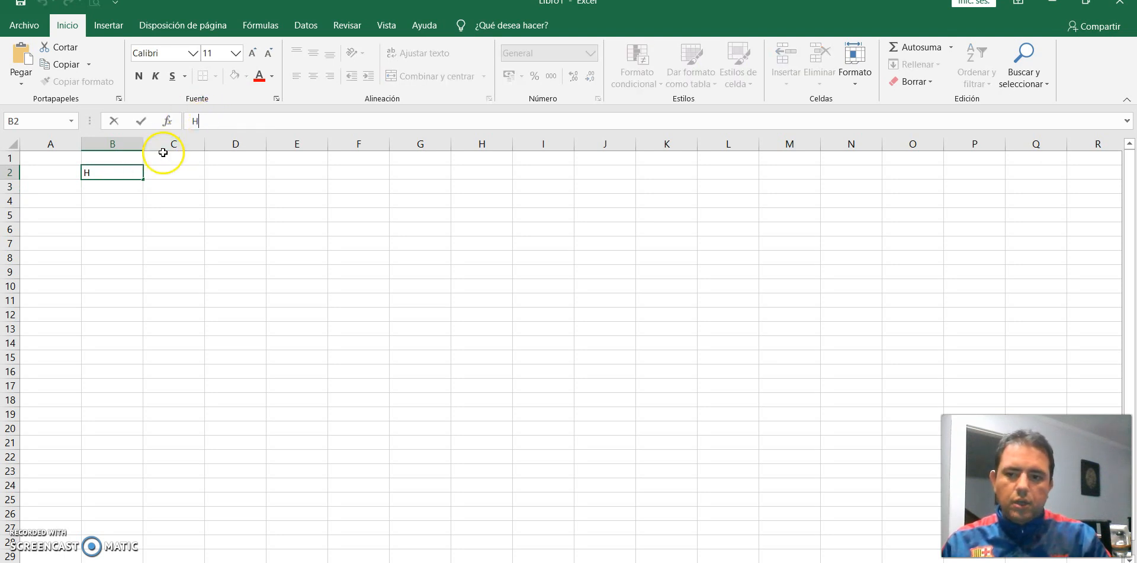
{"action": "left_click", "coordinate": [124, 197]}
{"action": "left_click", "coordinate": [125, 171]}
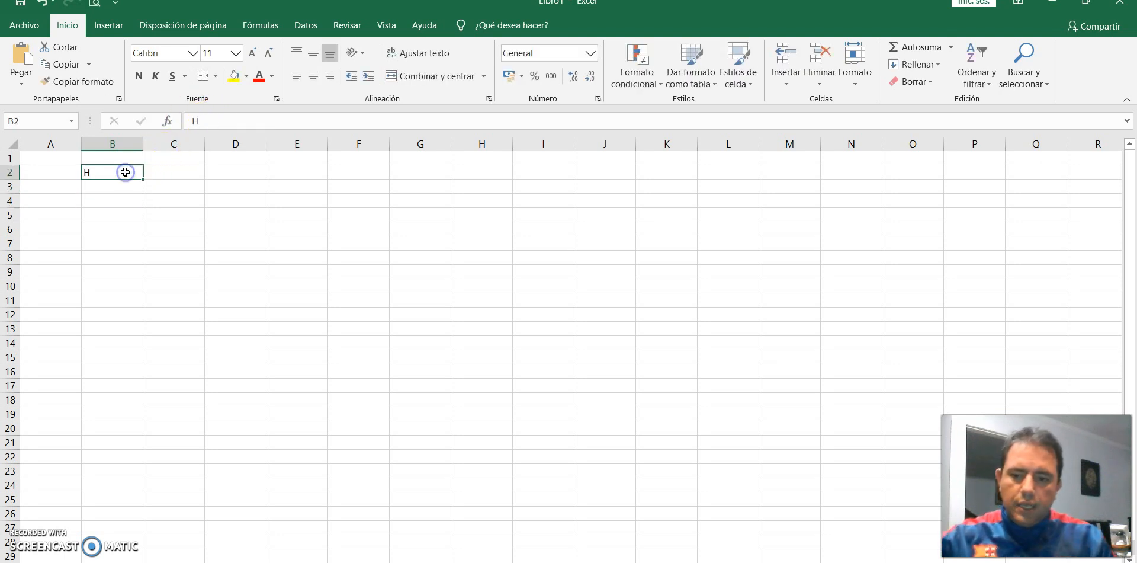
{"action": "double_click", "coordinate": [126, 173]}
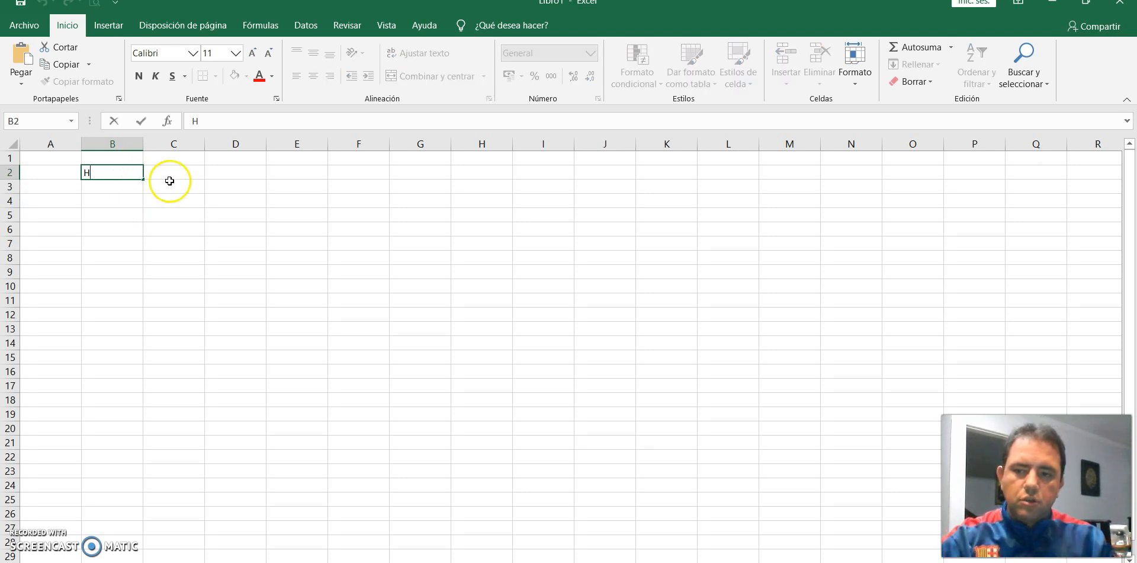
{"action": "left_click", "coordinate": [193, 220]}
Step: Merge and center cells B2:D4 and align the H vertically in the middle
{"action": "left_click", "coordinate": [127, 172]}
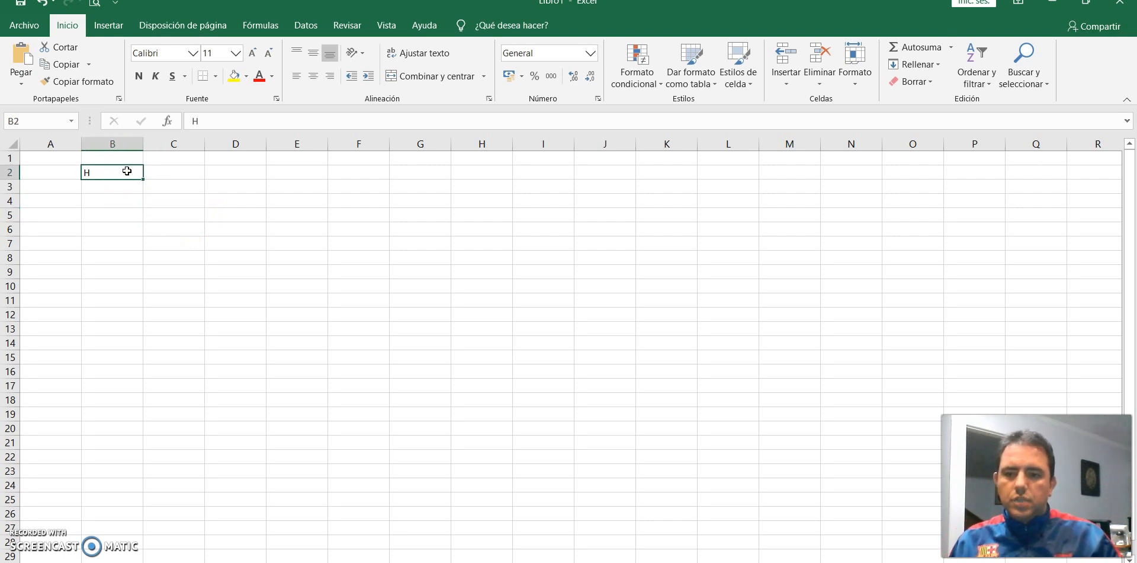
{"action": "left_click_drag", "start_coordinate": [127, 171], "coordinate": [186, 191]}
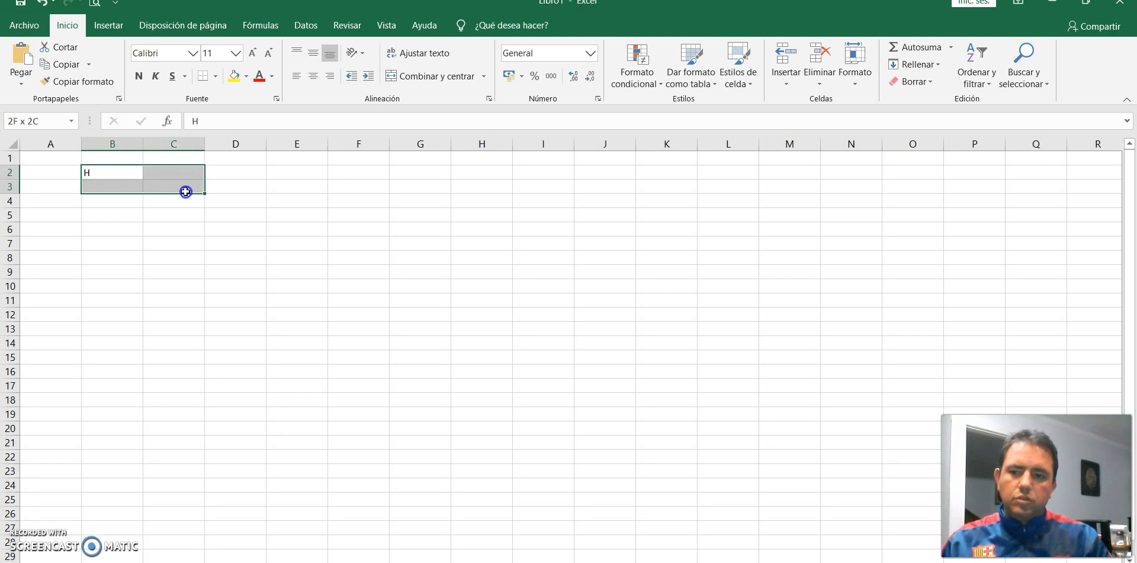
{"action": "left_click_drag", "start_coordinate": [186, 191], "coordinate": [233, 206]}
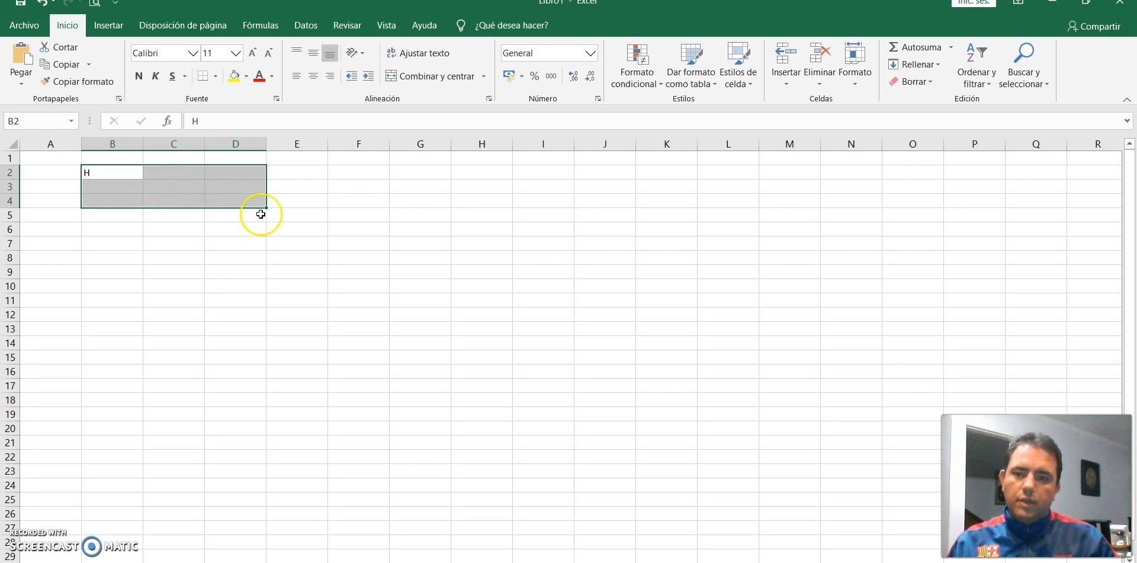
{"action": "left_click", "coordinate": [407, 76]}
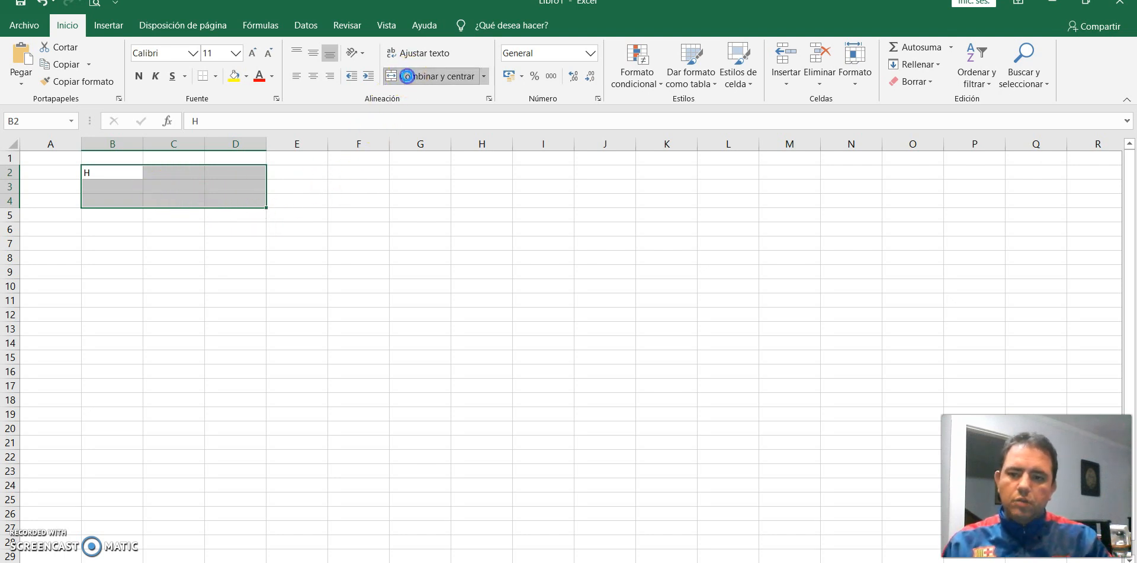
{"action": "left_click", "coordinate": [171, 194]}
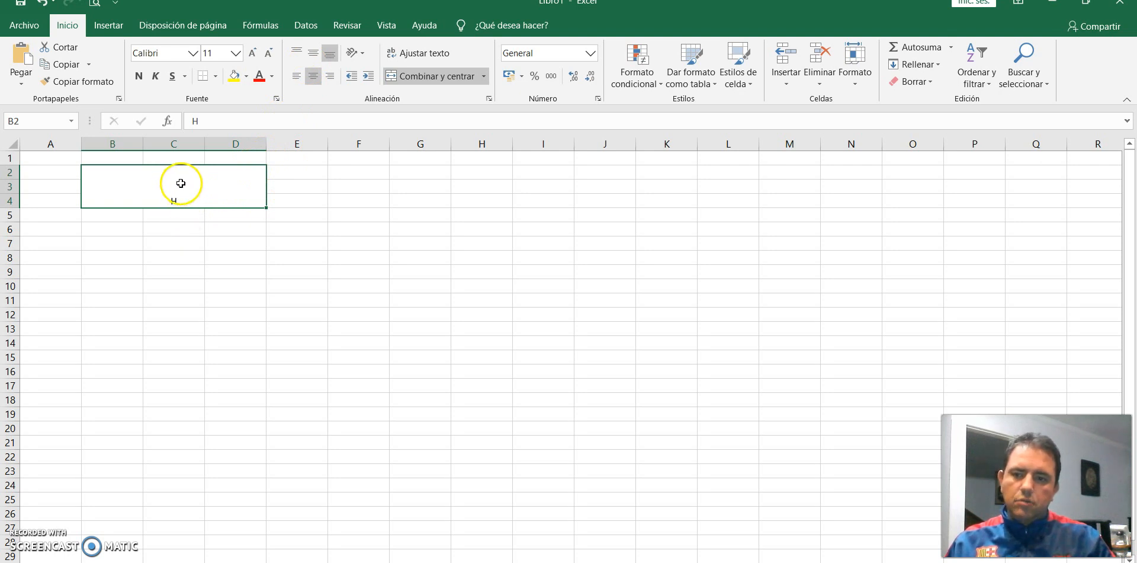
{"action": "left_click", "coordinate": [316, 55]}
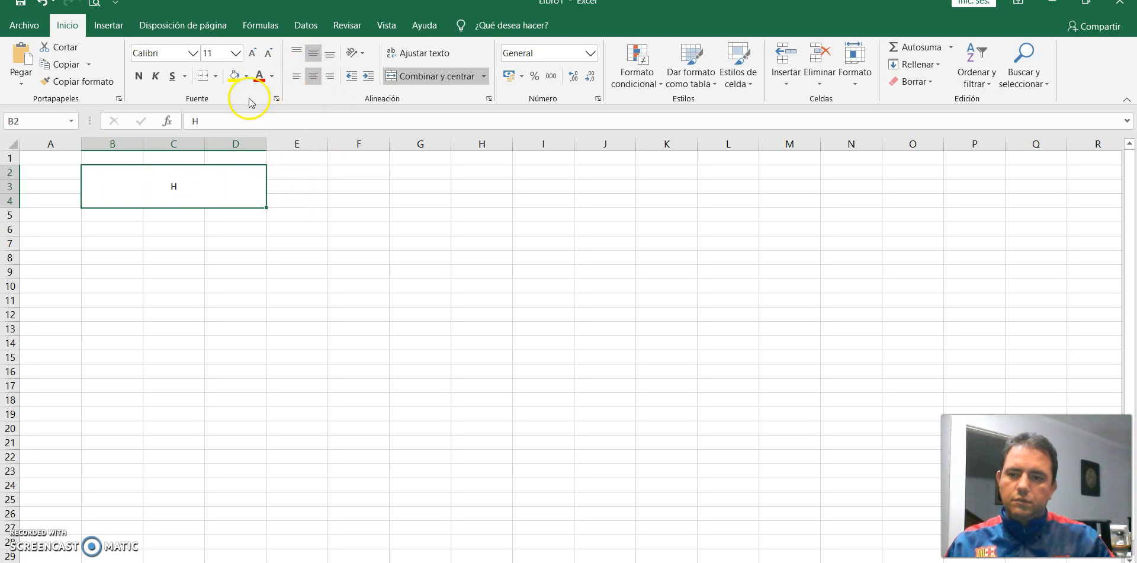
Step: Enlarge the H in the merged block to font size 36
{"action": "left_click", "coordinate": [253, 55]}
{"action": "left_click", "coordinate": [254, 55]}
{"action": "left_click", "coordinate": [254, 55]}
{"action": "left_click", "coordinate": [253, 55]}
{"action": "left_click", "coordinate": [254, 54]}
{"action": "left_click", "coordinate": [254, 54]}
{"action": "left_click", "coordinate": [253, 54]}
{"action": "left_click", "coordinate": [253, 55]}
{"action": "left_click", "coordinate": [254, 55]}
{"action": "left_click", "coordinate": [254, 54]}
{"action": "left_click", "coordinate": [253, 55]}
{"action": "left_click", "coordinate": [268, 54]}
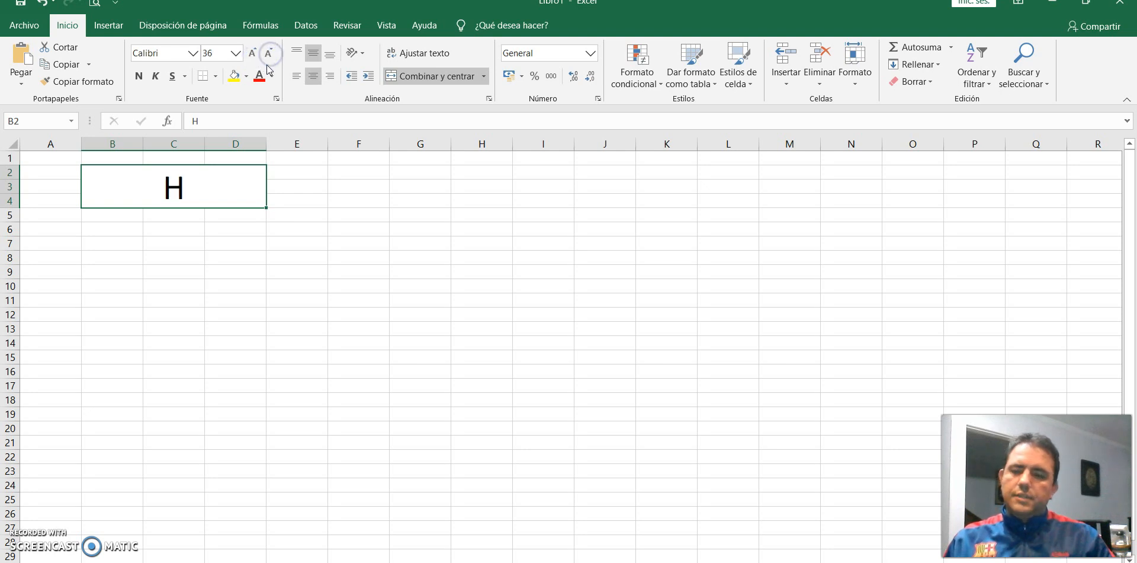
Step: Unmerge the B2:D4 block back into separate cells
{"action": "left_click", "coordinate": [185, 196]}
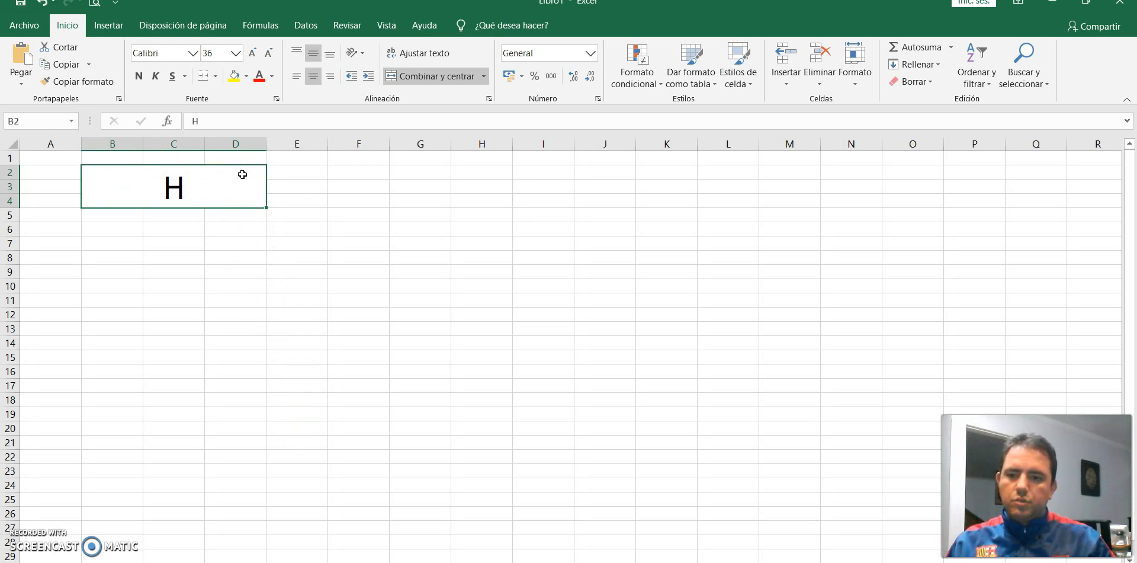
{"action": "left_click_drag", "start_coordinate": [107, 173], "coordinate": [254, 199]}
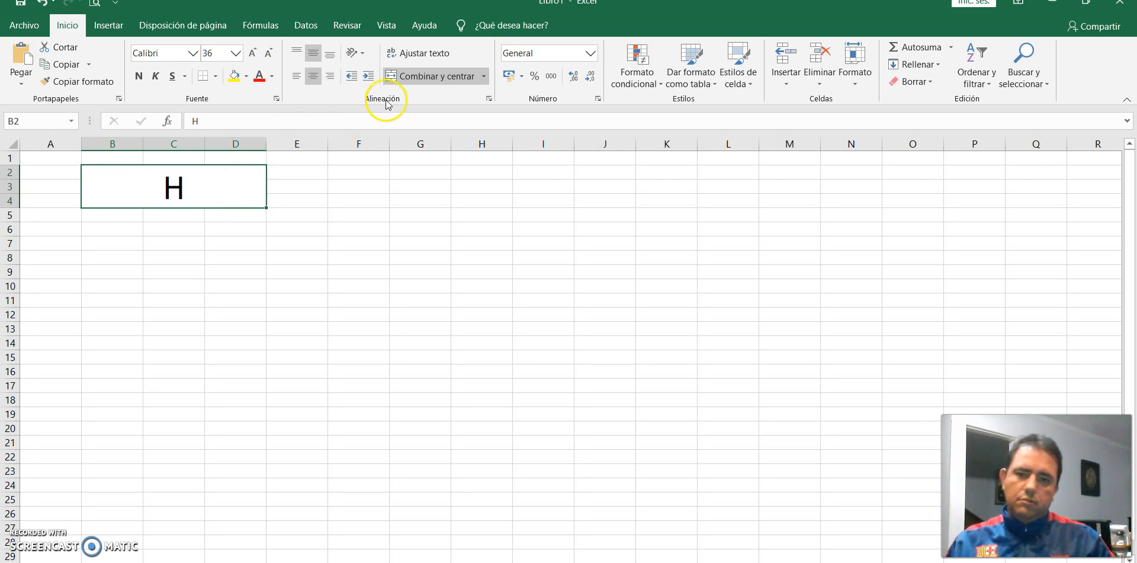
{"action": "left_click", "coordinate": [395, 77]}
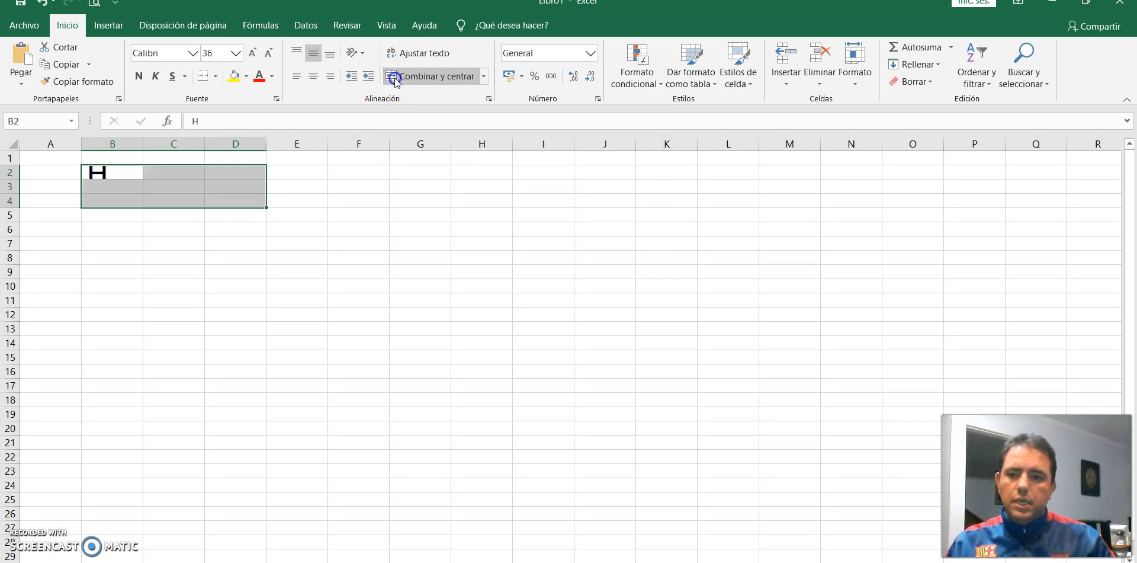
{"action": "left_click", "coordinate": [199, 190]}
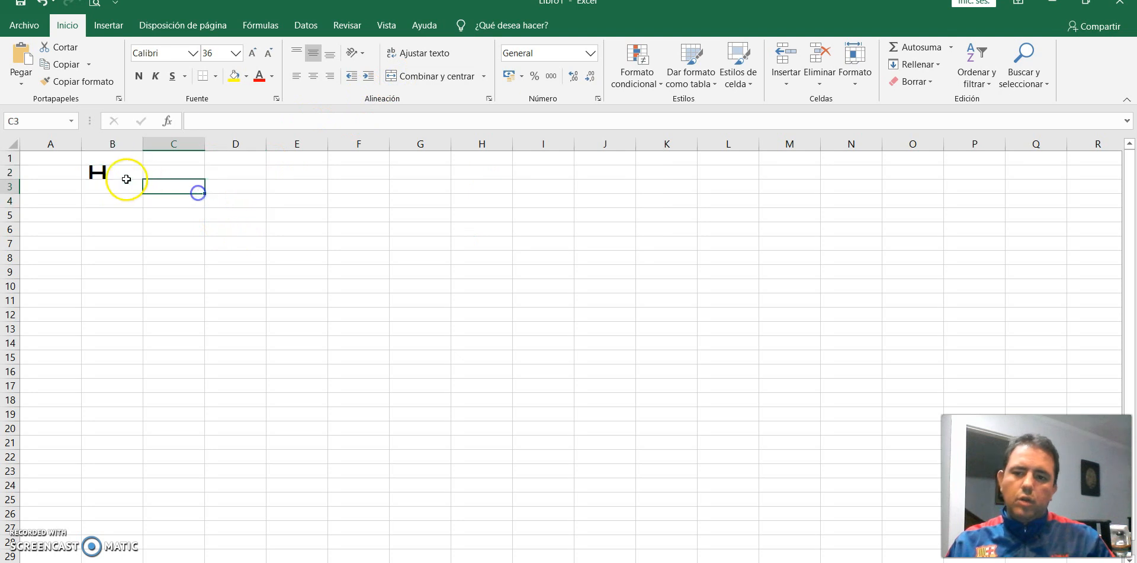
Step: Move the H from B2 to C3, and merge and center cells C2:C4 around it
{"action": "left_click", "coordinate": [97, 171]}
{"action": "left_click_drag", "start_coordinate": [125, 181], "coordinate": [174, 198]}
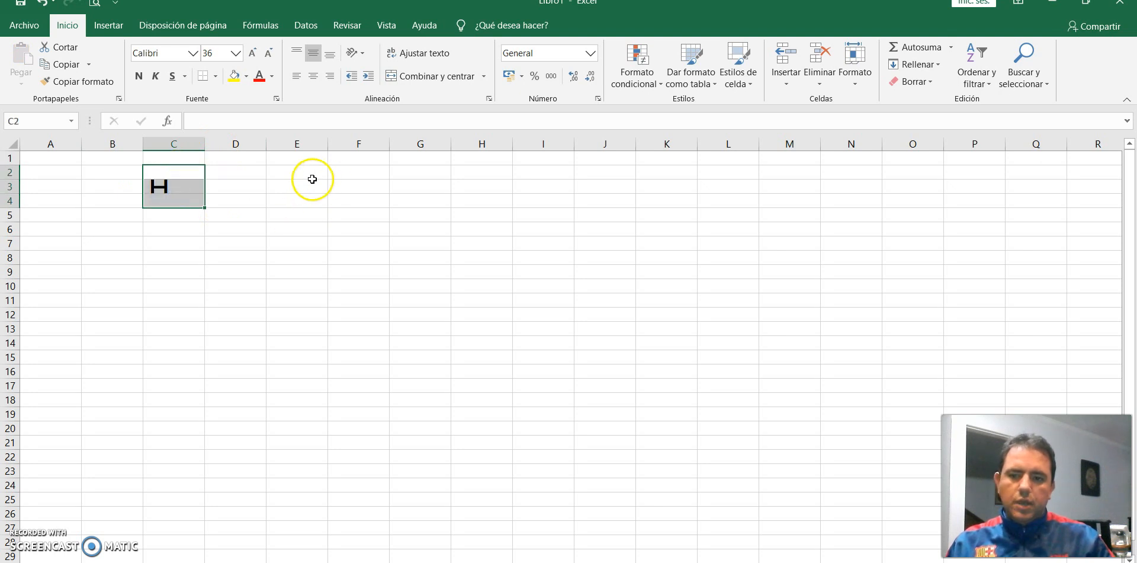
{"action": "left_click", "coordinate": [395, 77]}
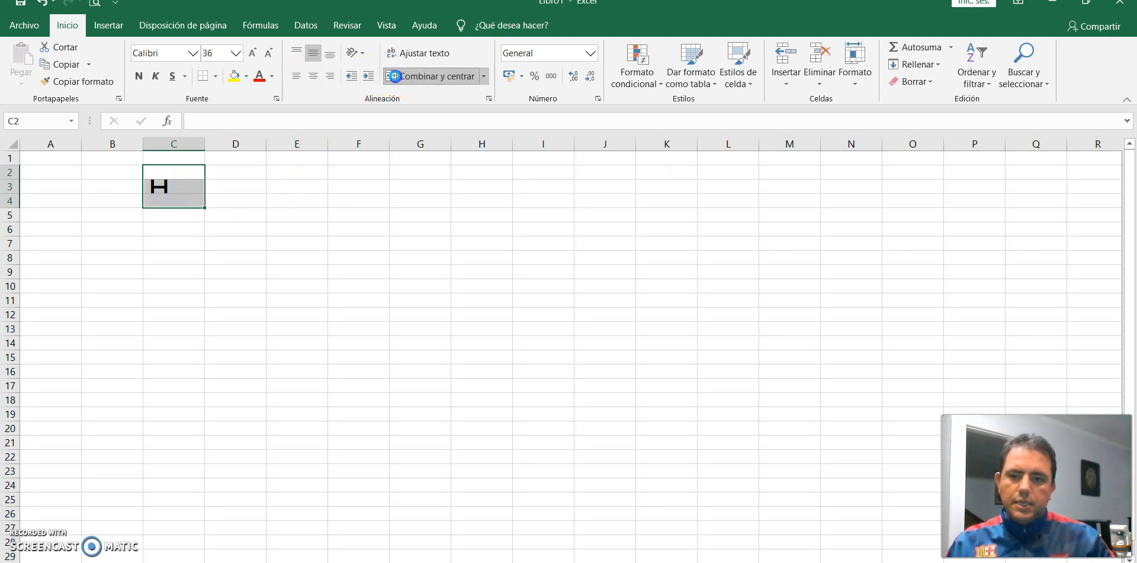
{"action": "left_click", "coordinate": [168, 238]}
Step: Apply a white fill to cells B2:D4 to hide their gridlines
{"action": "left_click_drag", "start_coordinate": [118, 173], "coordinate": [243, 193]}
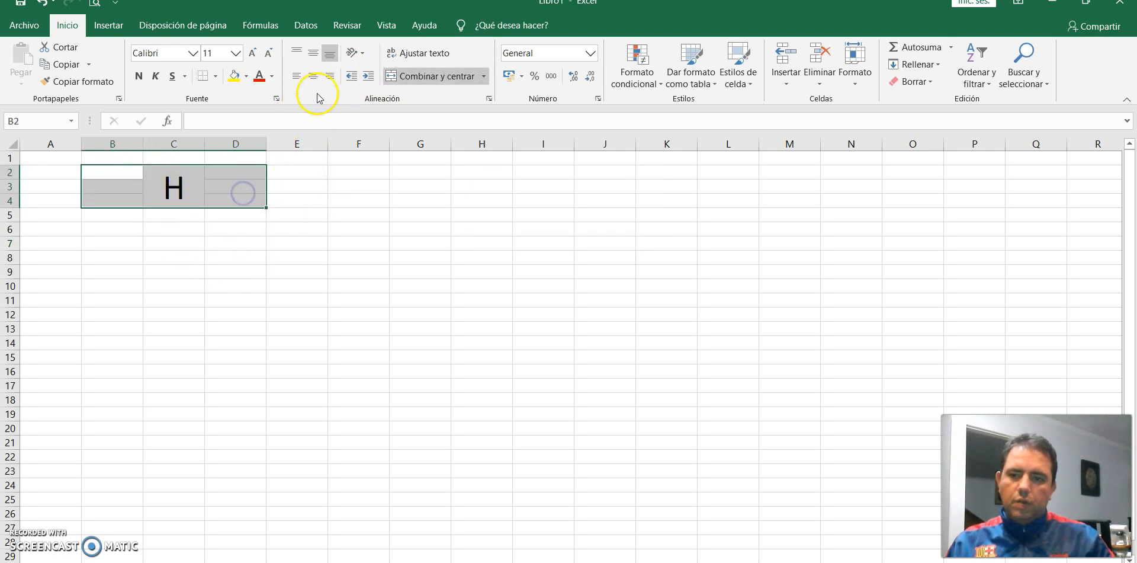
{"action": "left_click", "coordinate": [248, 76]}
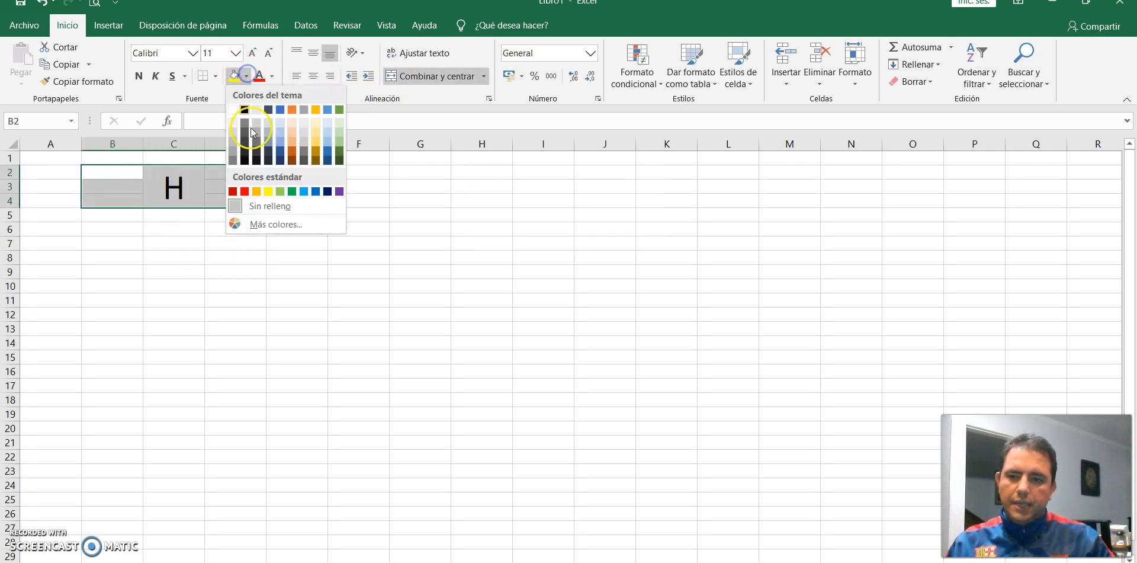
{"action": "left_click", "coordinate": [234, 122]}
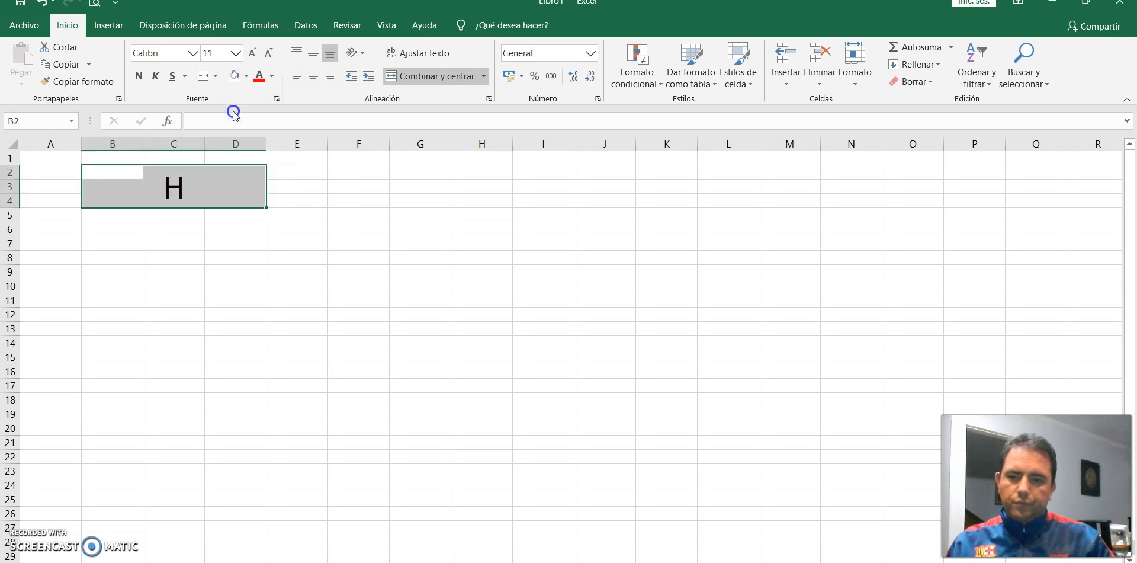
{"action": "left_click", "coordinate": [297, 244]}
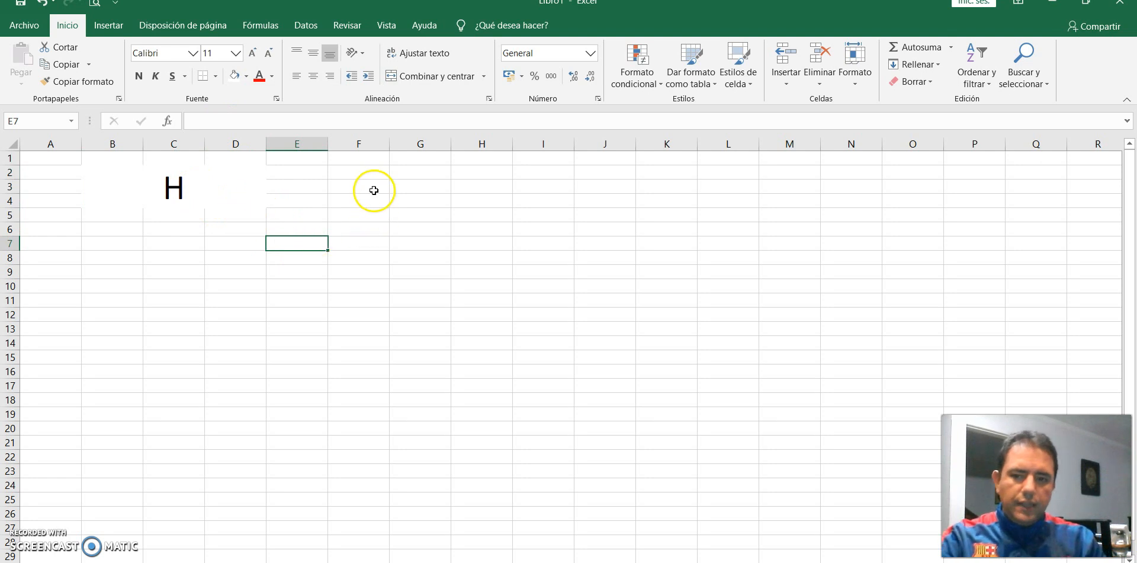
Step: Merge and center the empty cells F2:H4
{"action": "left_click_drag", "start_coordinate": [361, 172], "coordinate": [467, 198]}
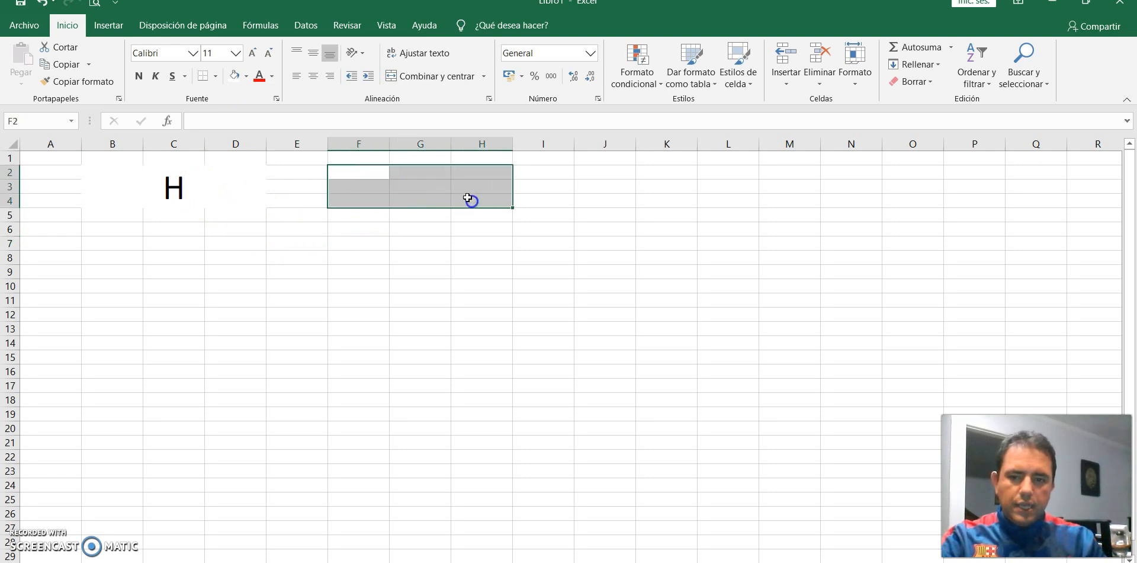
{"action": "left_click", "coordinate": [388, 74]}
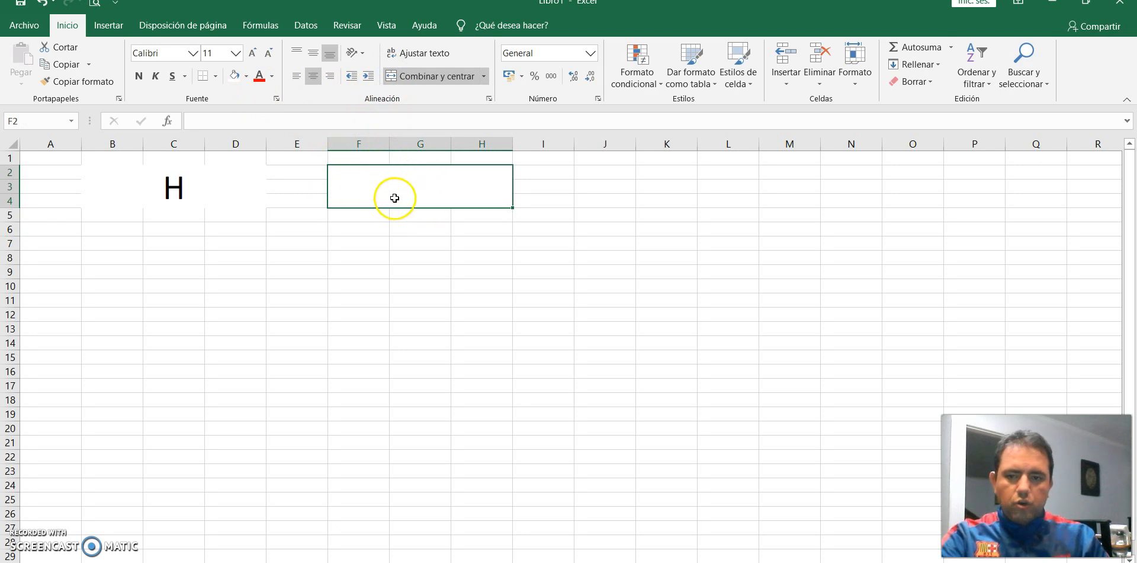
{"action": "left_click", "coordinate": [173, 185]}
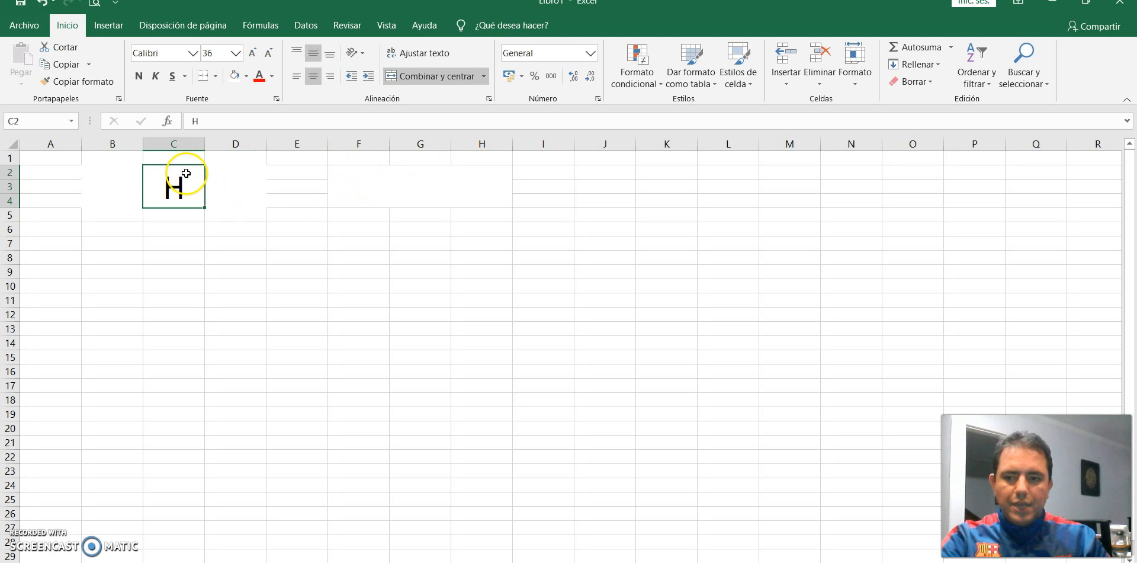
Step: Apply a thick outside border around cells B2:D4
{"action": "left_click_drag", "start_coordinate": [98, 177], "coordinate": [233, 205]}
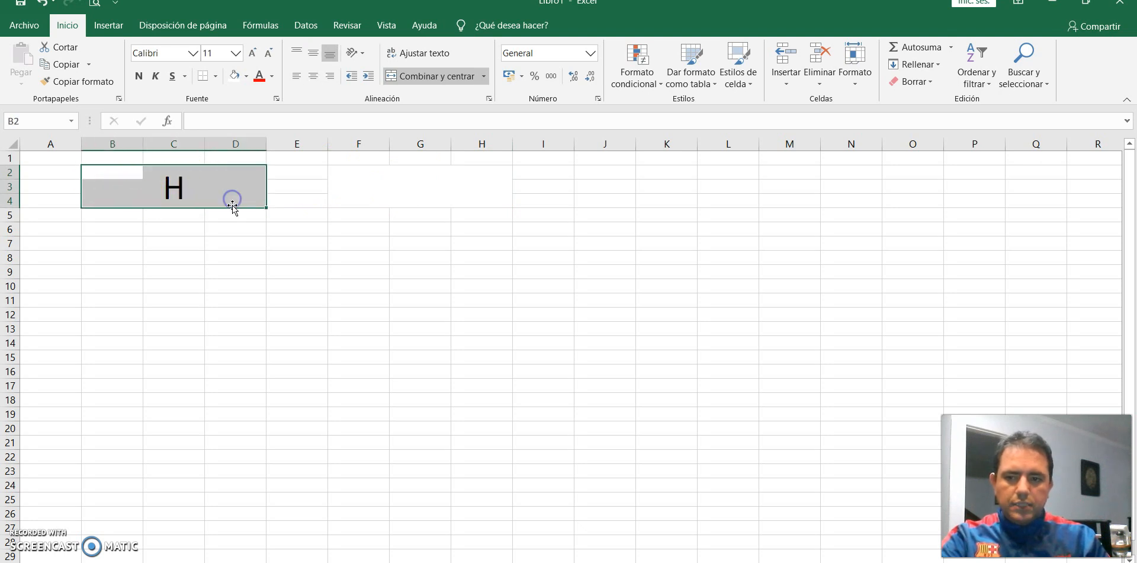
{"action": "left_click", "coordinate": [216, 76]}
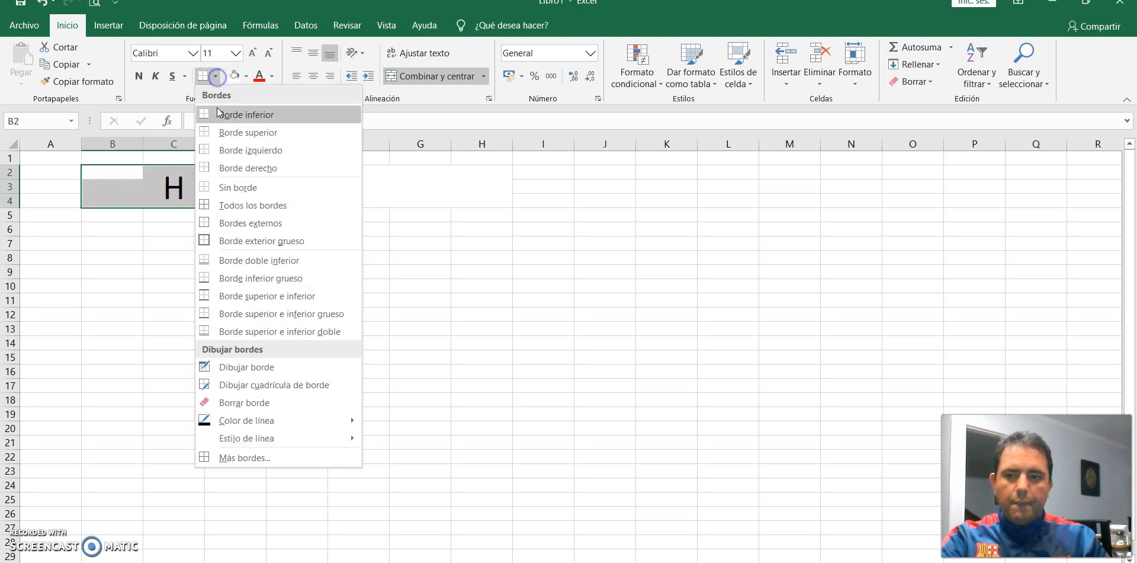
{"action": "left_click", "coordinate": [228, 241]}
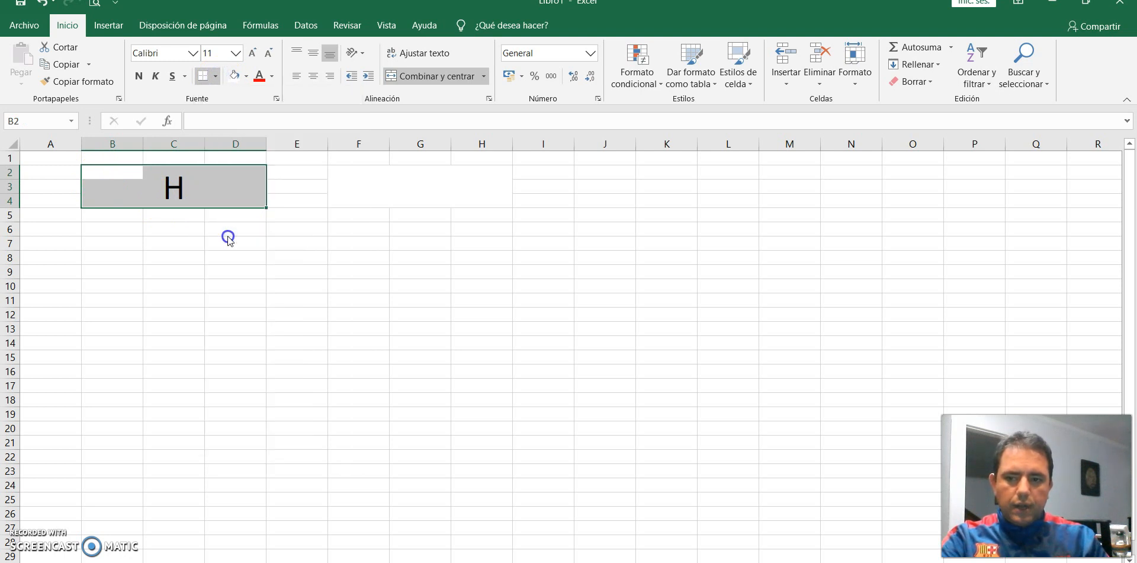
{"action": "left_click", "coordinate": [283, 258]}
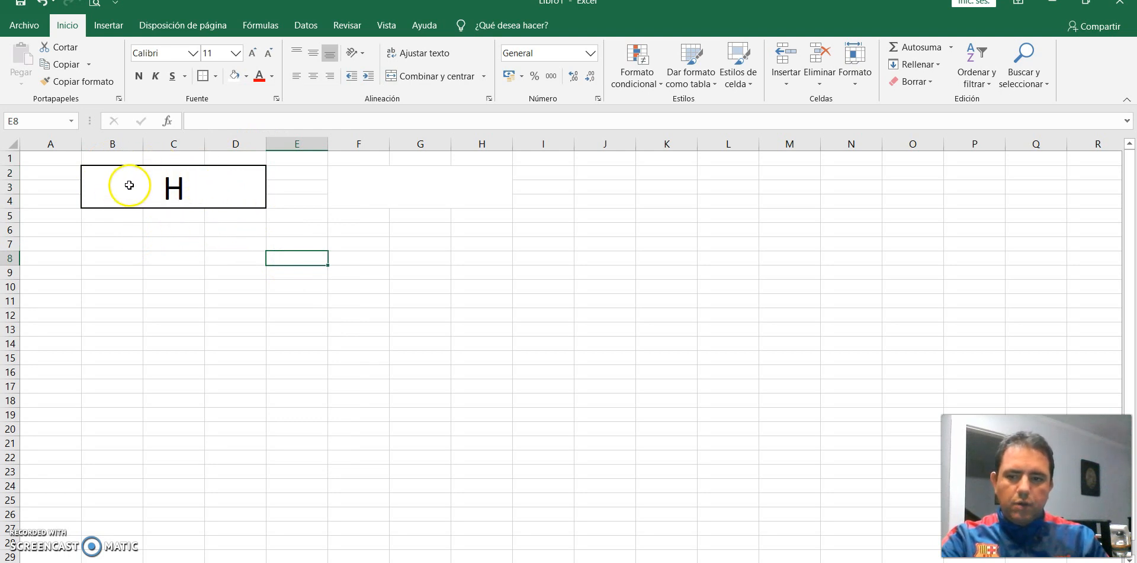
{"action": "left_click", "coordinate": [115, 172]}
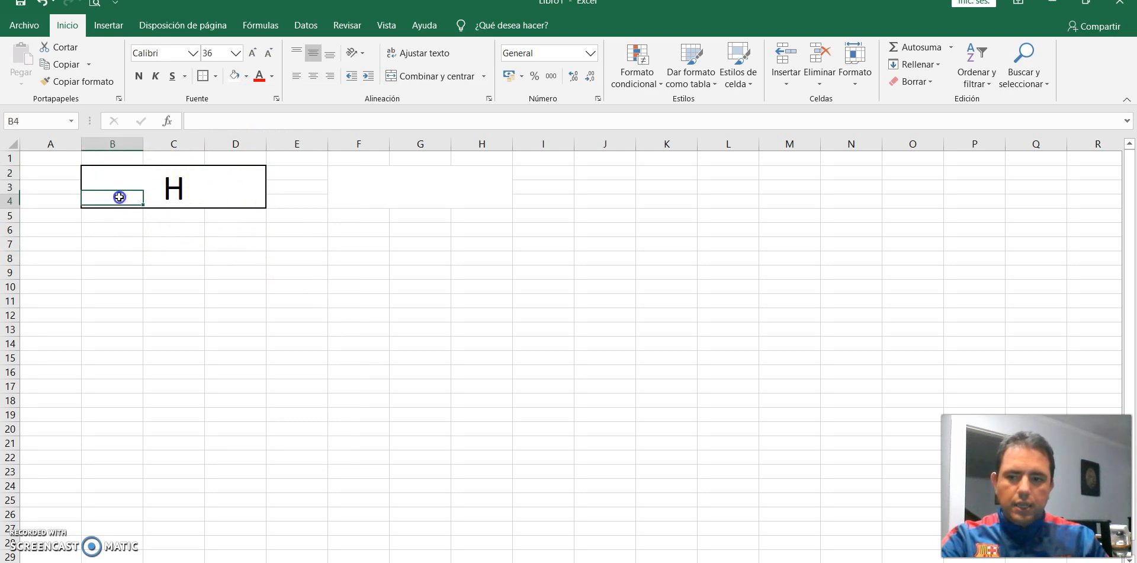
{"action": "left_click", "coordinate": [179, 175]}
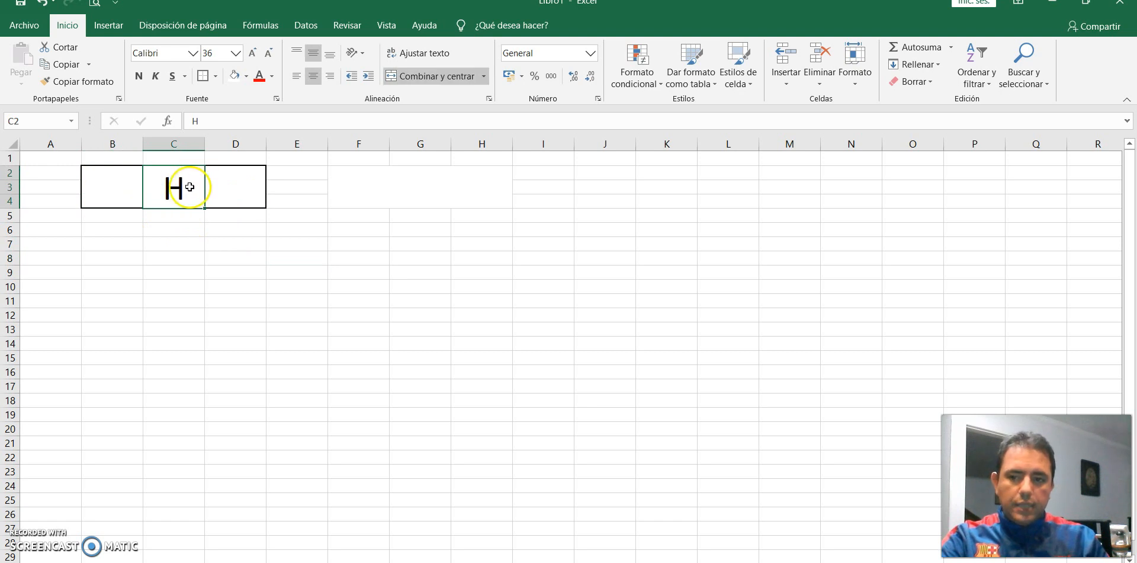
Step: Unmerge the empty block of cells F2:H4
{"action": "left_click", "coordinate": [240, 172]}
{"action": "left_click", "coordinate": [239, 185]}
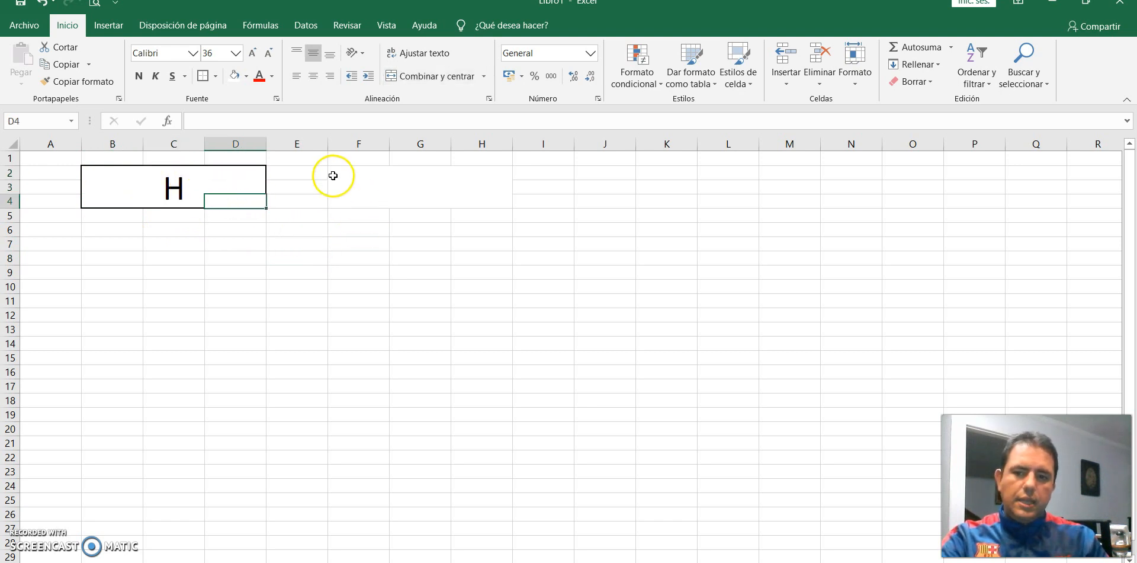
{"action": "left_click", "coordinate": [447, 202]}
{"action": "left_click", "coordinate": [477, 208]}
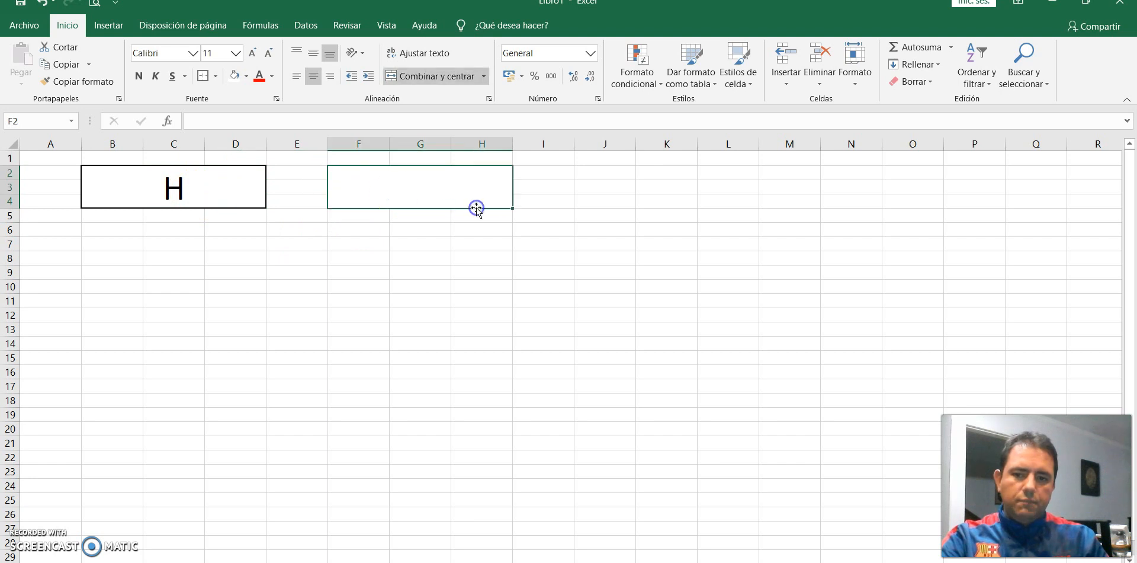
{"action": "left_click", "coordinate": [404, 74]}
{"action": "left_click", "coordinate": [343, 283]}
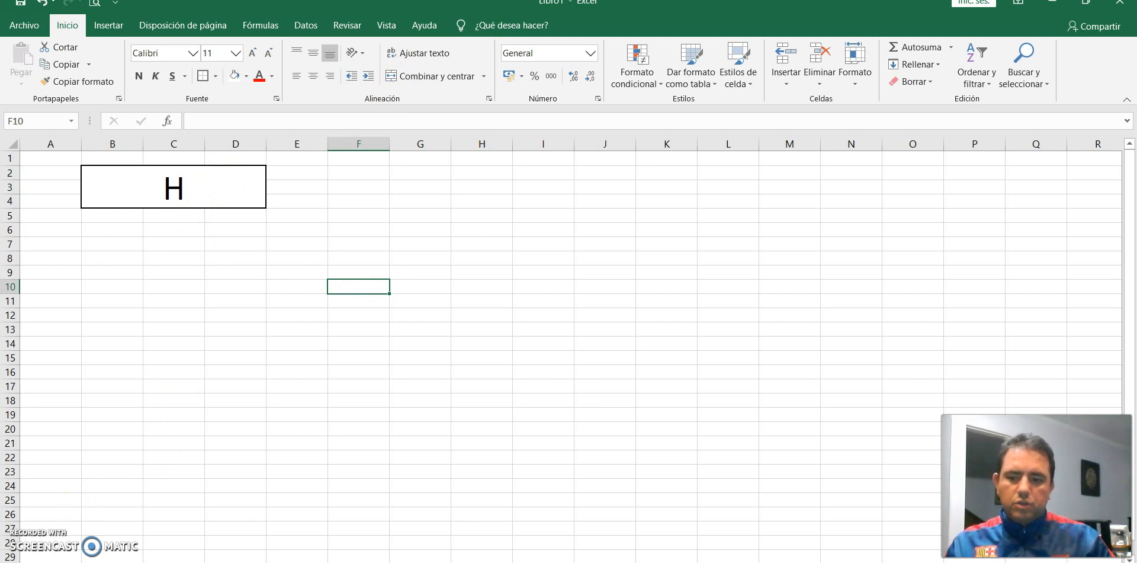
Step: Switch to Tabla periodica.pdf in the browser to examine the hydrogen tile's layout, and return to the Excel workbook
{"action": "key", "text": "super"}
{"action": "mouse_move", "coordinate": [238, 562]}
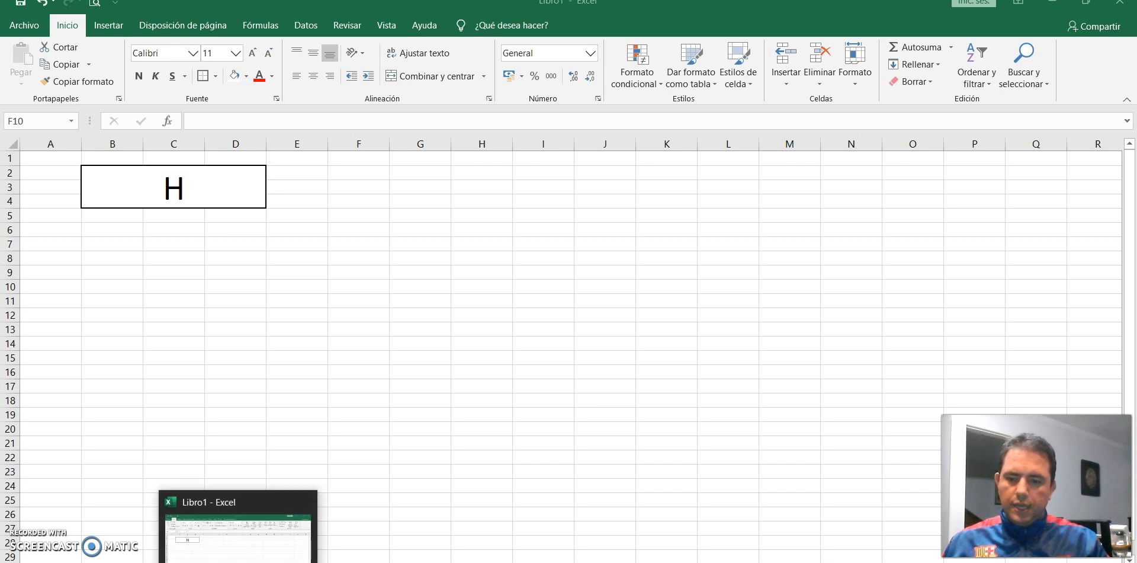
{"action": "left_click", "coordinate": [130, 562]}
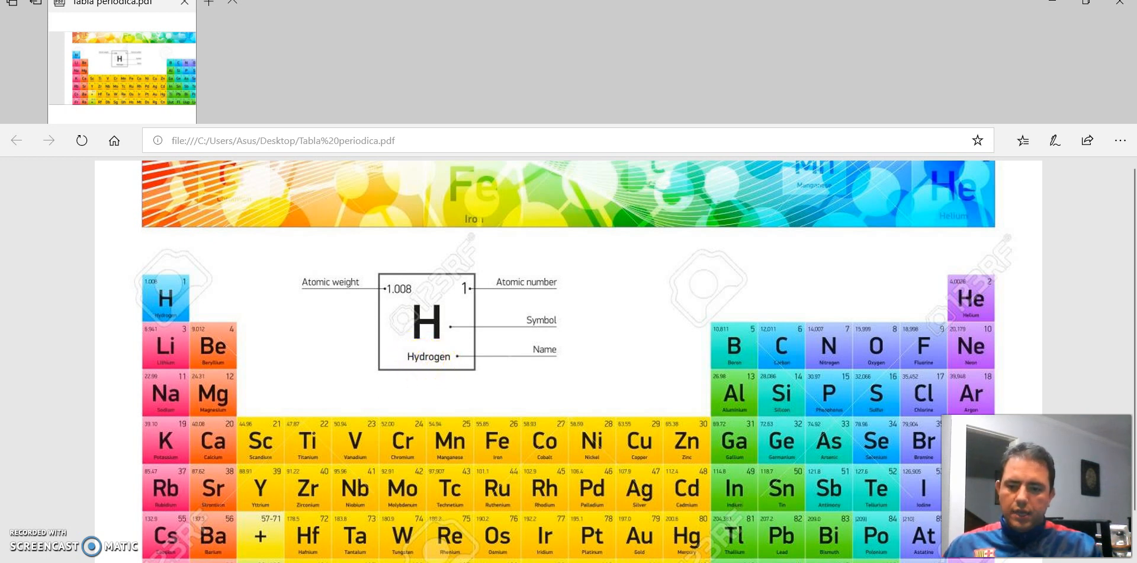
{"action": "key", "text": "alt+Tab"}
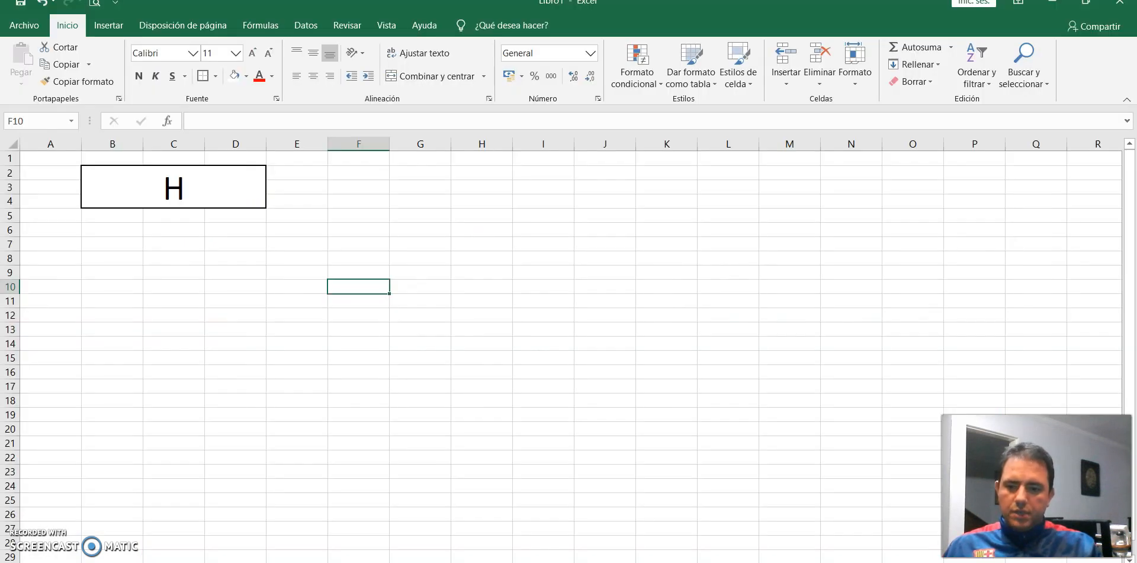
Step: Unmerge the H cell C2:C4, and merge and center only C2:C3 around the letter
{"action": "left_click", "coordinate": [177, 196]}
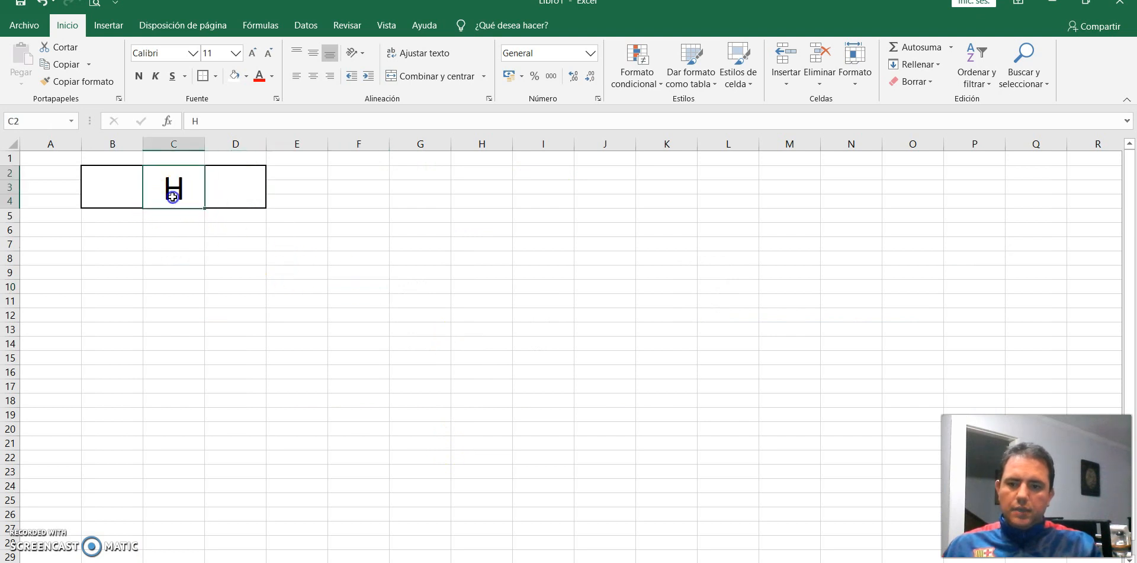
{"action": "left_click", "coordinate": [424, 81]}
{"action": "left_click", "coordinate": [173, 244]}
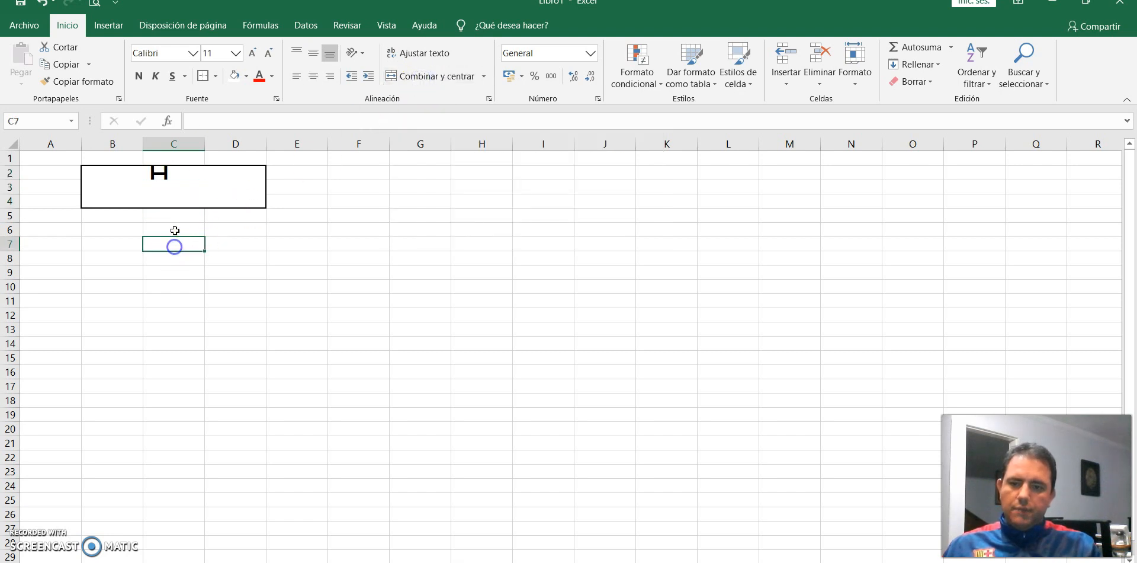
{"action": "left_click", "coordinate": [172, 175]}
{"action": "left_click_drag", "start_coordinate": [176, 175], "coordinate": [180, 188]}
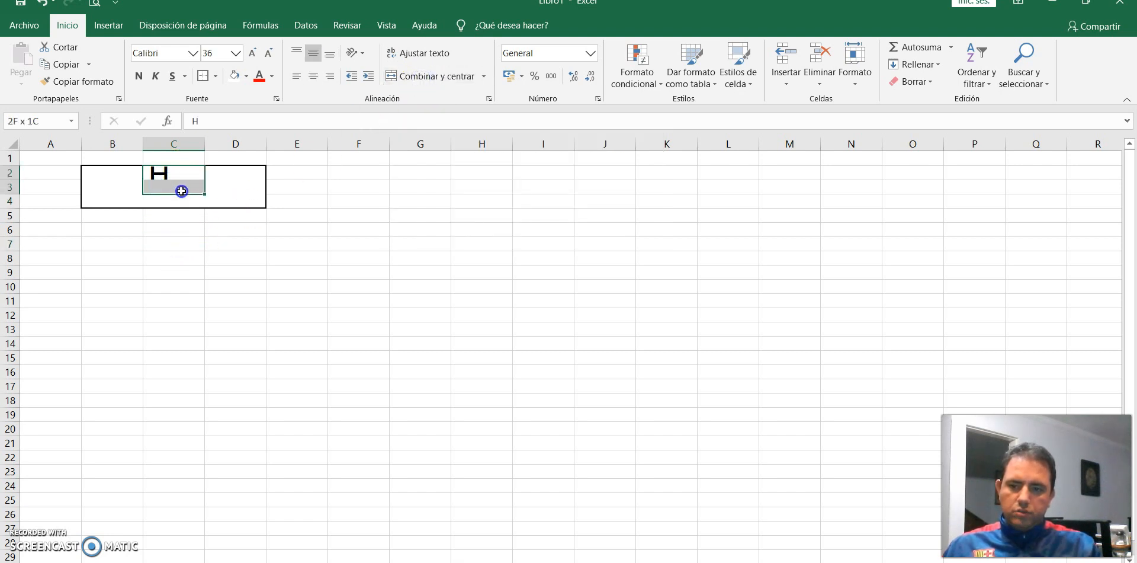
{"action": "left_click", "coordinate": [413, 81]}
Step: Enter the element name Hidrógeno in cell C4 below the H
{"action": "left_click", "coordinate": [185, 201]}
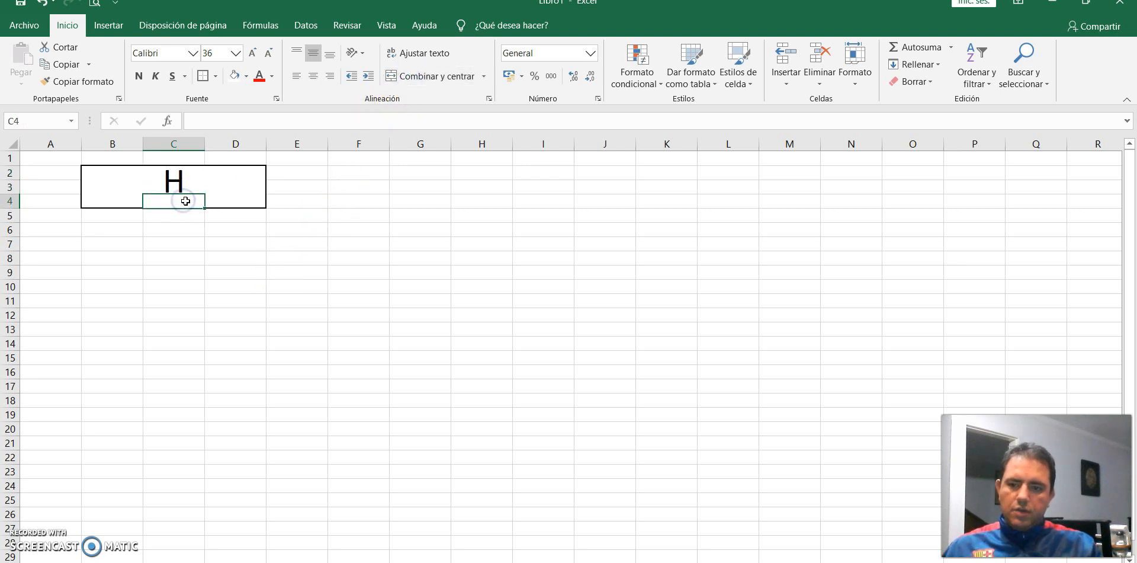
{"action": "type", "text": "H"}
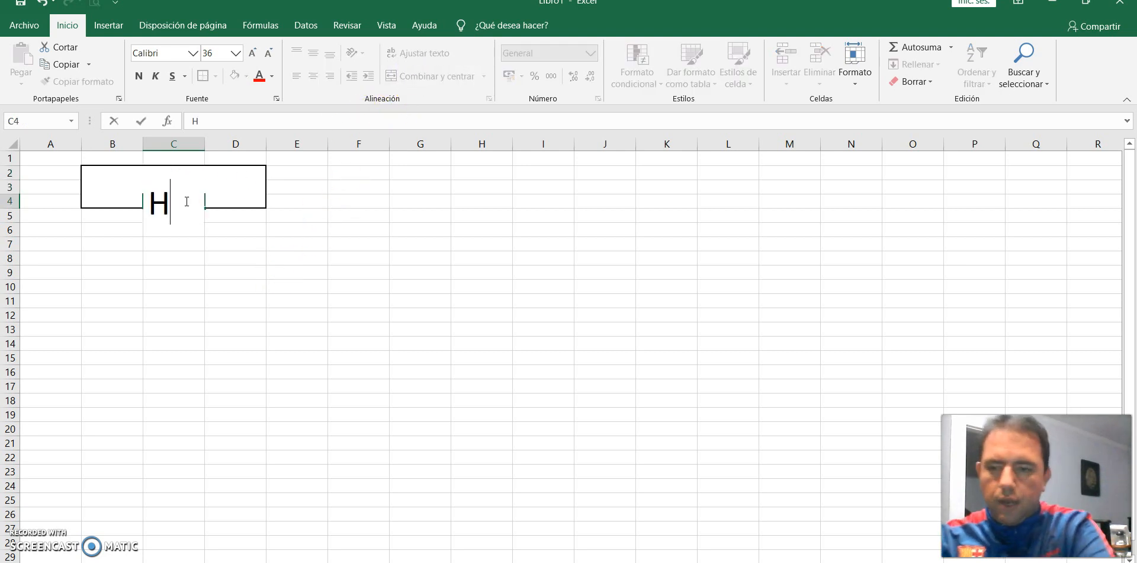
{"action": "type", "text": "Idr"}
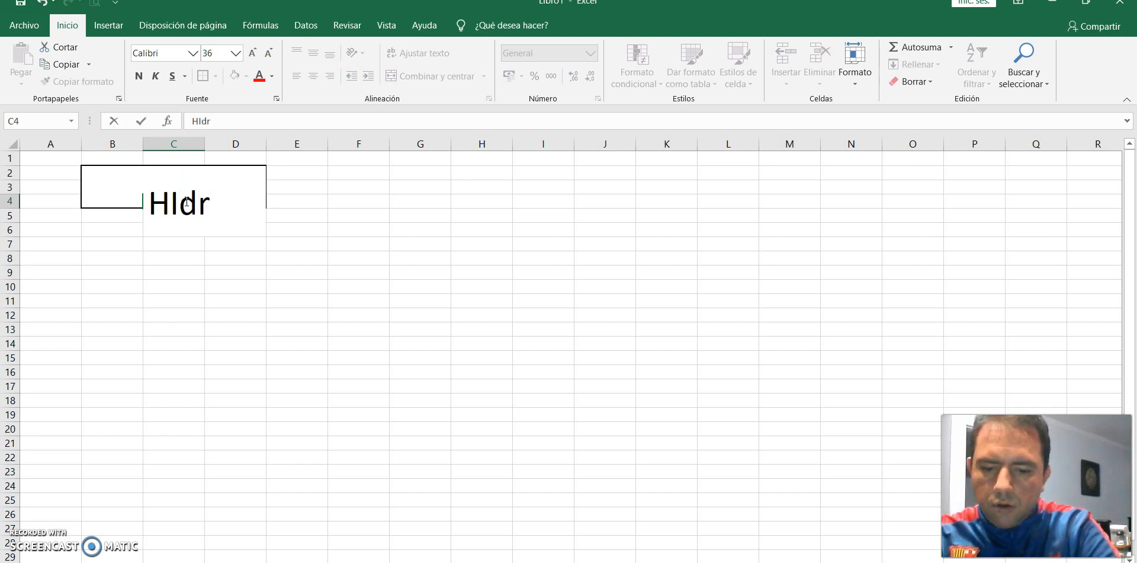
{"action": "type", "text": "ógeno"}
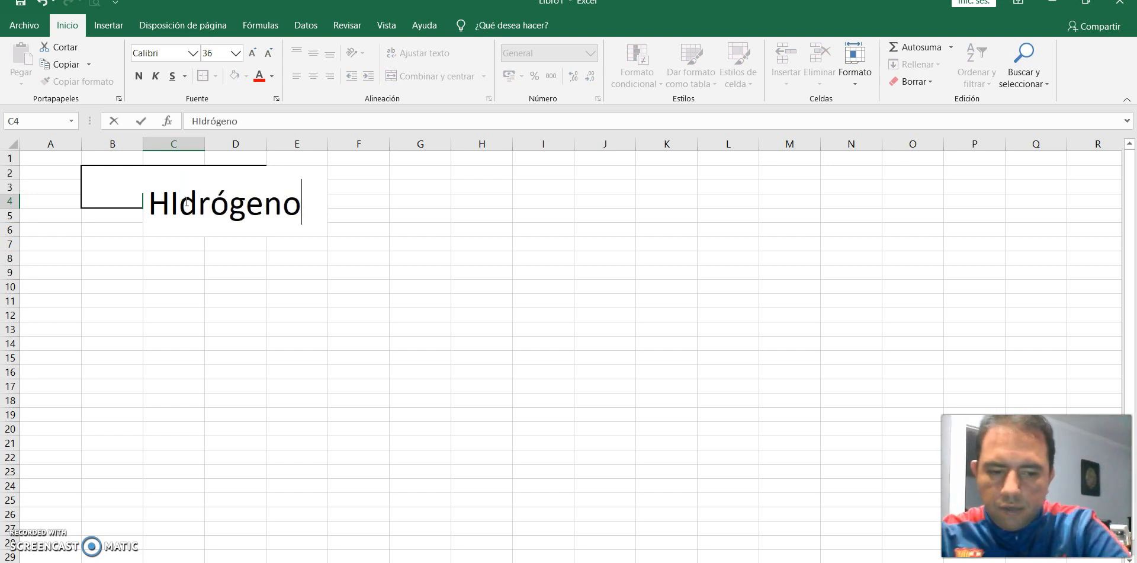
{"action": "key", "text": "Left"}
{"action": "key", "text": "Left"}
{"action": "key", "text": "Right"}
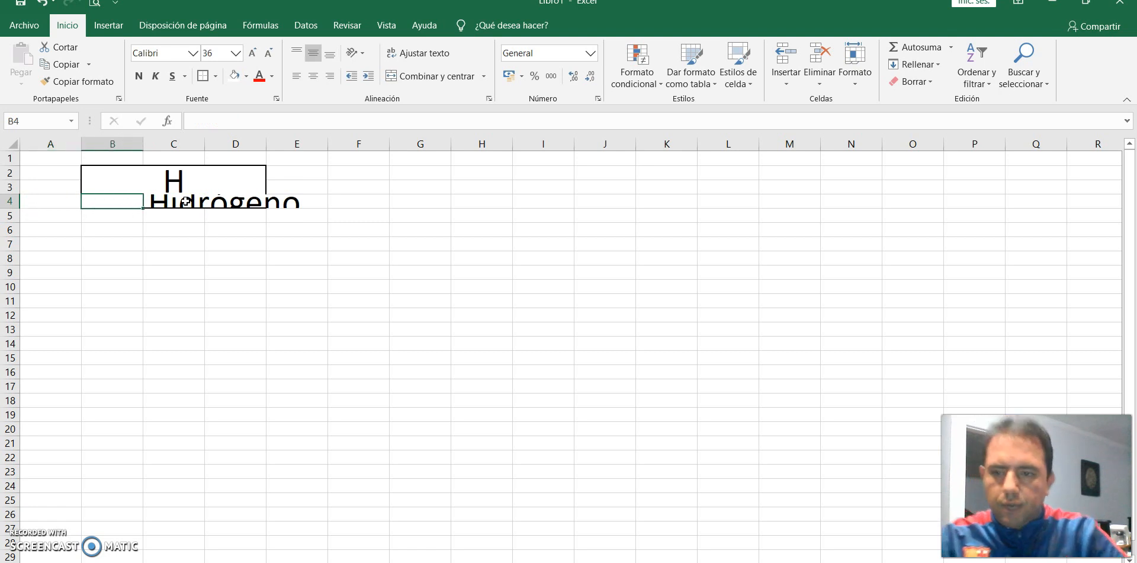
Step: Reduce the font size of Hidrógeno in C4 to 24
{"action": "left_click", "coordinate": [185, 202]}
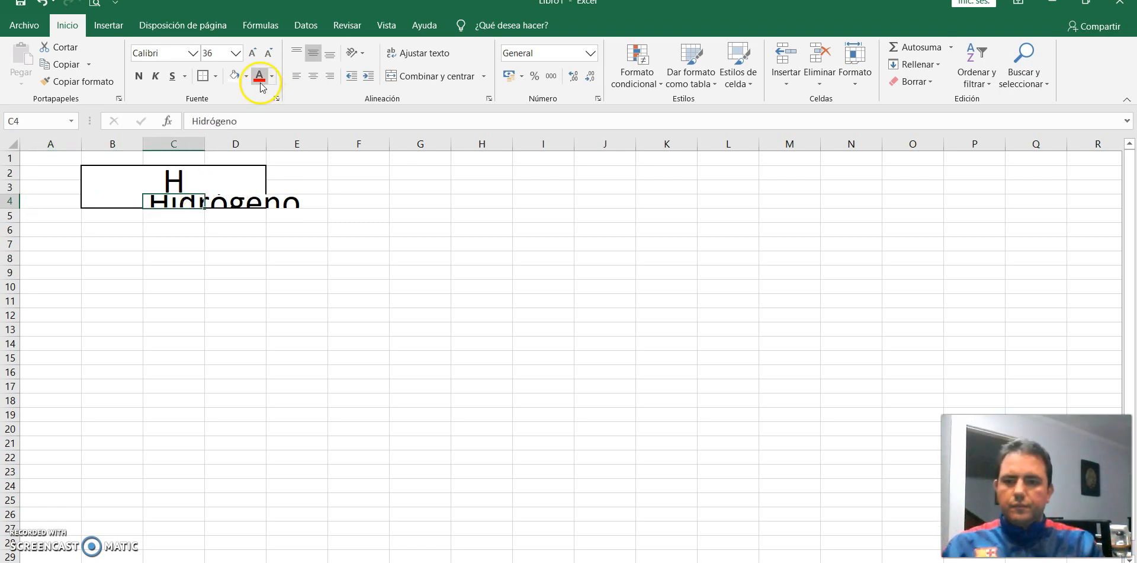
{"action": "left_click", "coordinate": [265, 53]}
{"action": "left_click", "coordinate": [265, 53]}
{"action": "left_click", "coordinate": [264, 53]}
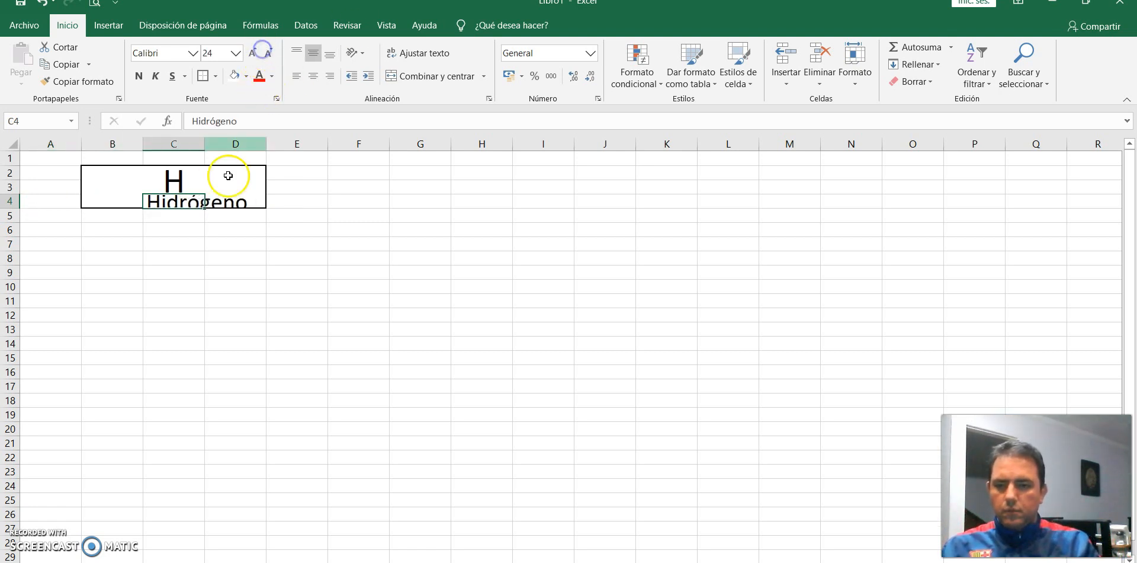
{"action": "left_click", "coordinate": [214, 243]}
{"action": "left_click", "coordinate": [187, 198]}
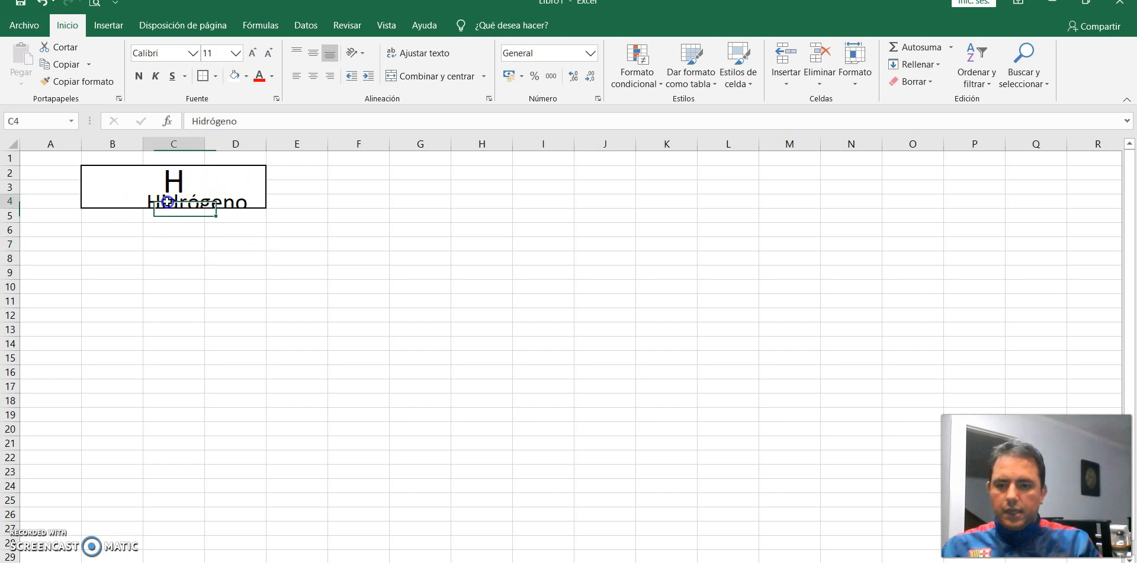
Step: Check the name's position in the periodic table PDF, and merge and center cells B4:D4 around Hidrógeno
{"action": "key", "text": "alt+Tab"}
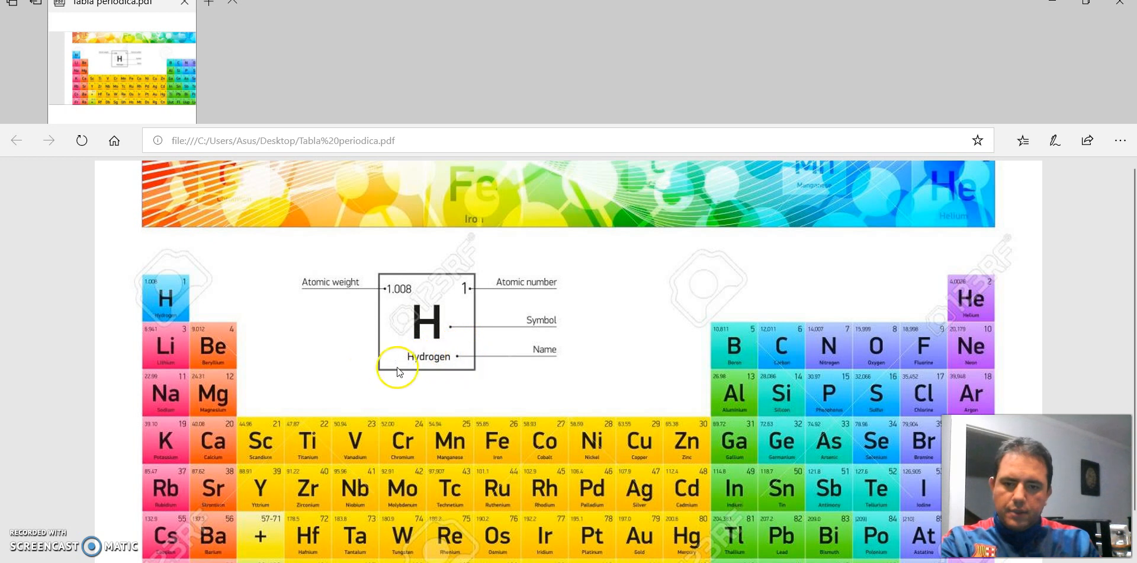
{"action": "key", "text": "alt+Tab"}
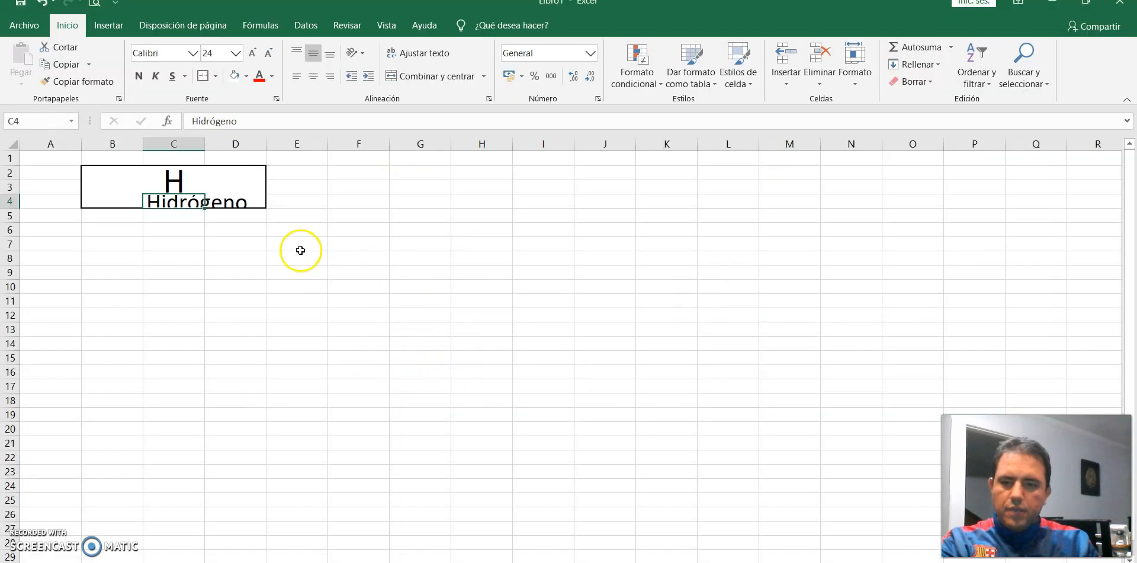
{"action": "left_click_drag", "start_coordinate": [115, 203], "coordinate": [219, 199]}
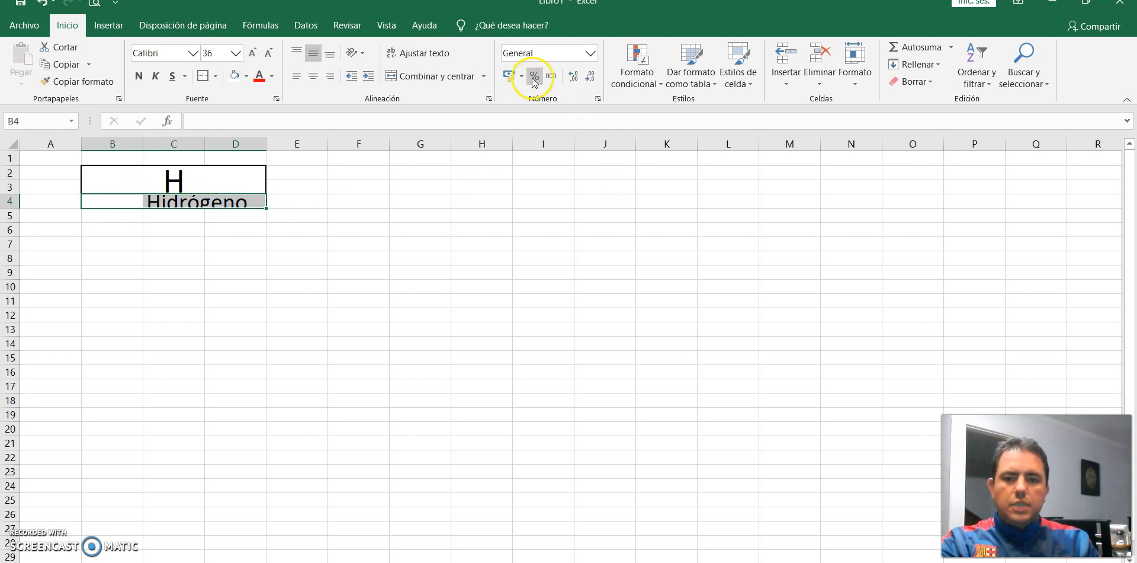
{"action": "left_click", "coordinate": [413, 76]}
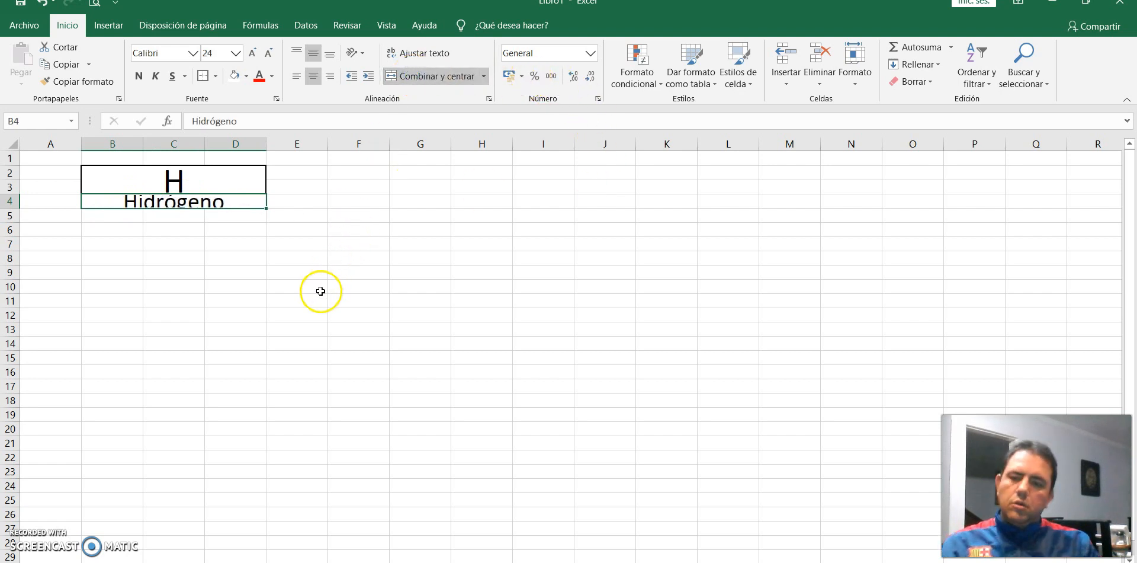
Step: Increase the height of row 4 to about one and a half normal rows to make room for Hidrógeno
{"action": "left_click", "coordinate": [204, 263]}
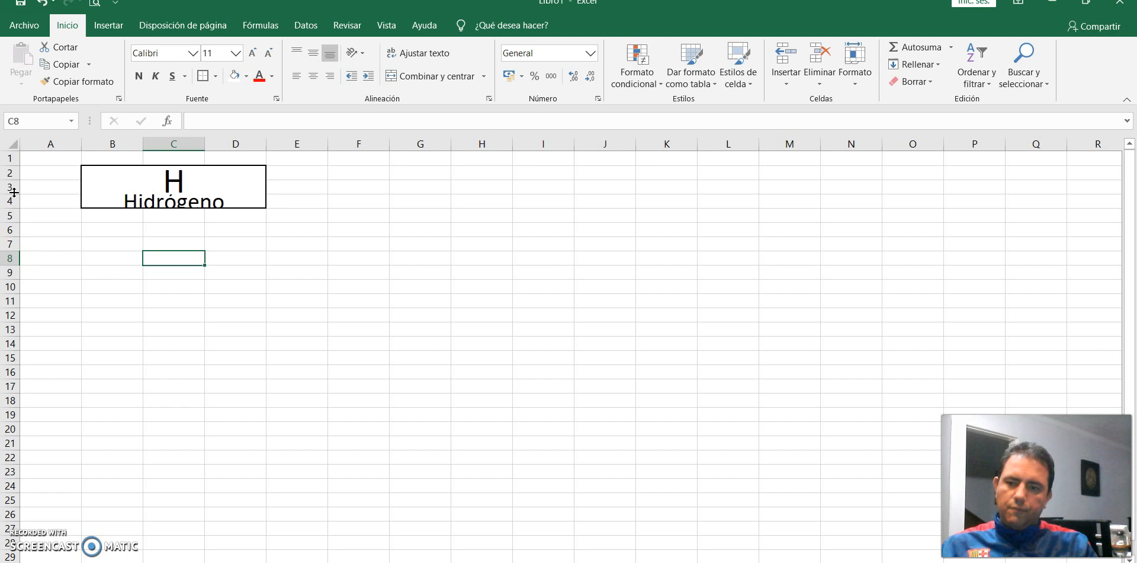
{"action": "left_click", "coordinate": [136, 202]}
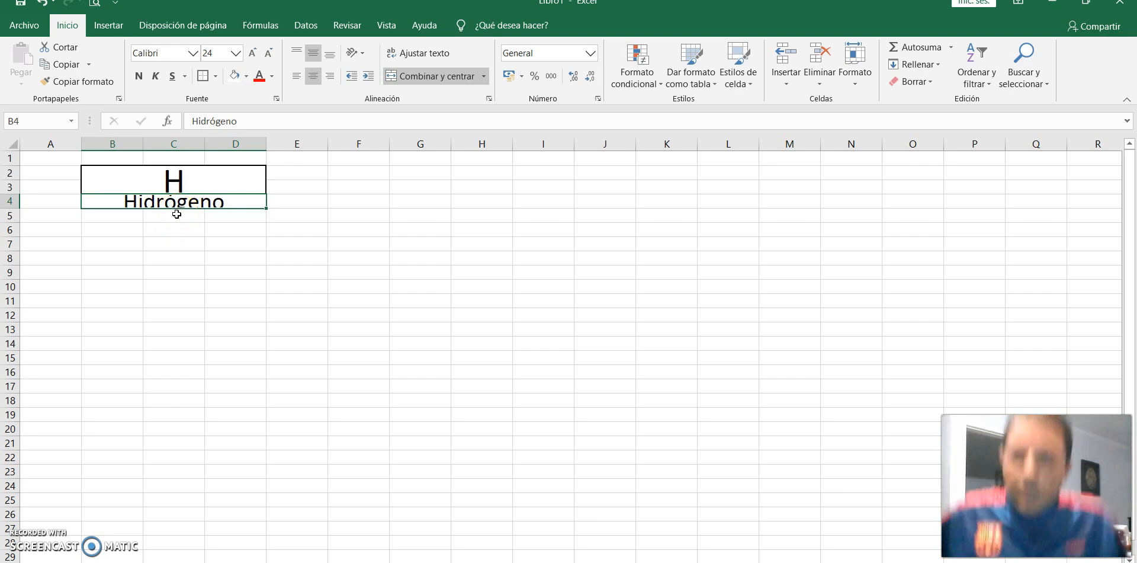
{"action": "left_click_drag", "start_coordinate": [11, 208], "coordinate": [12, 219]}
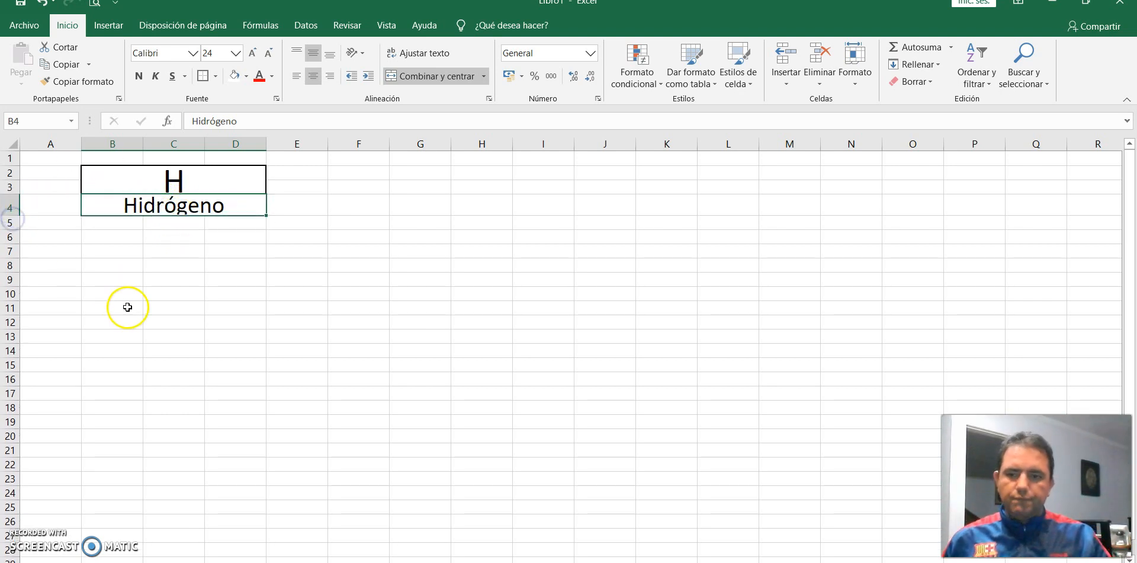
{"action": "left_click", "coordinate": [345, 283]}
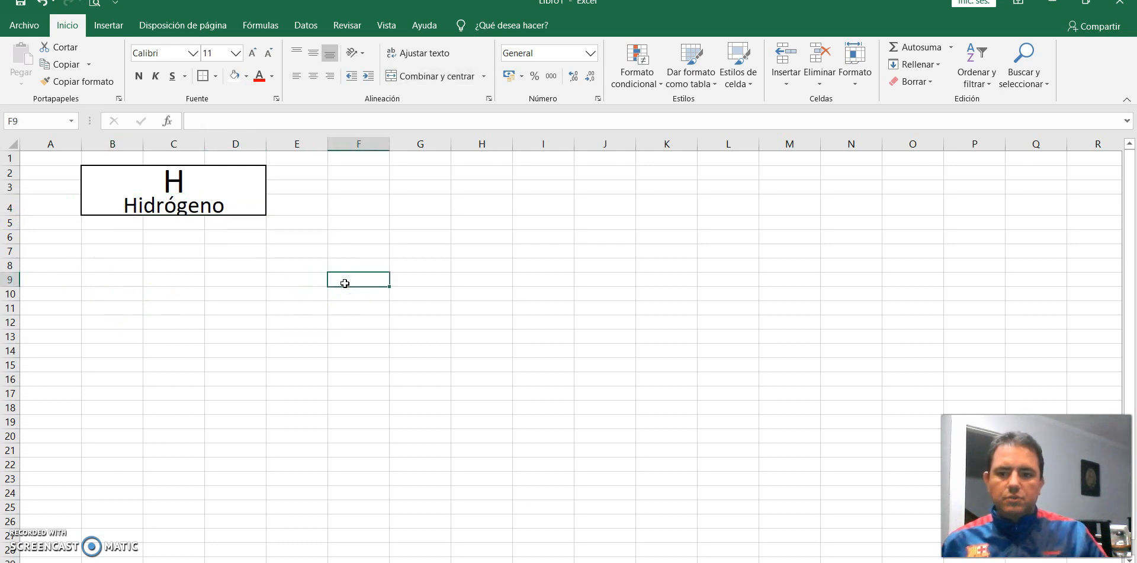
Step: Look up hydrogen's atomic number in the periodic table PDF and enter 1 in cell D2
{"action": "left_click", "coordinate": [232, 176]}
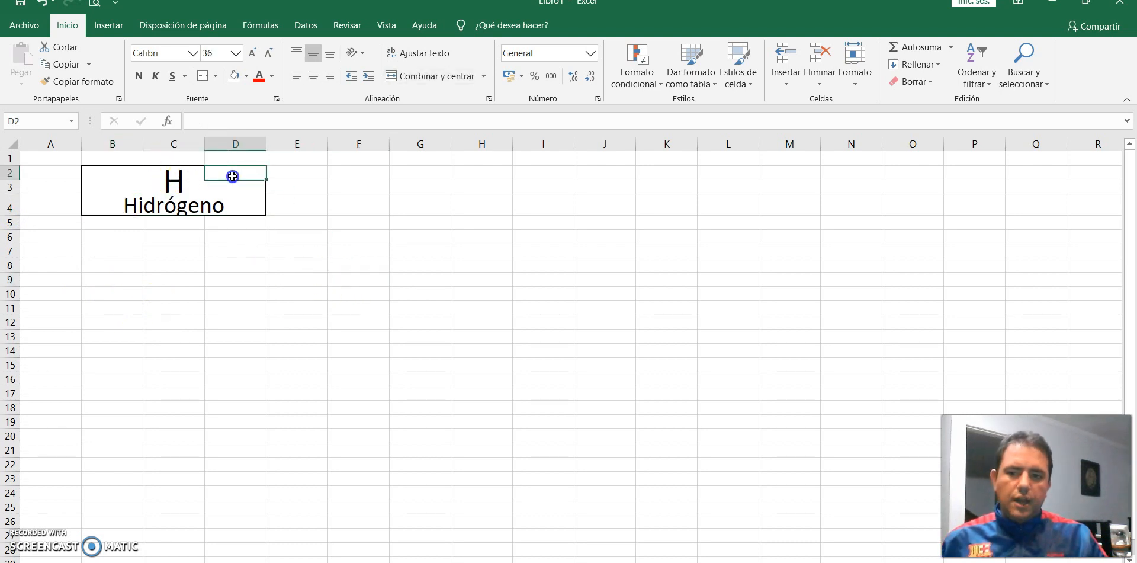
{"action": "key", "text": "alt+Tab"}
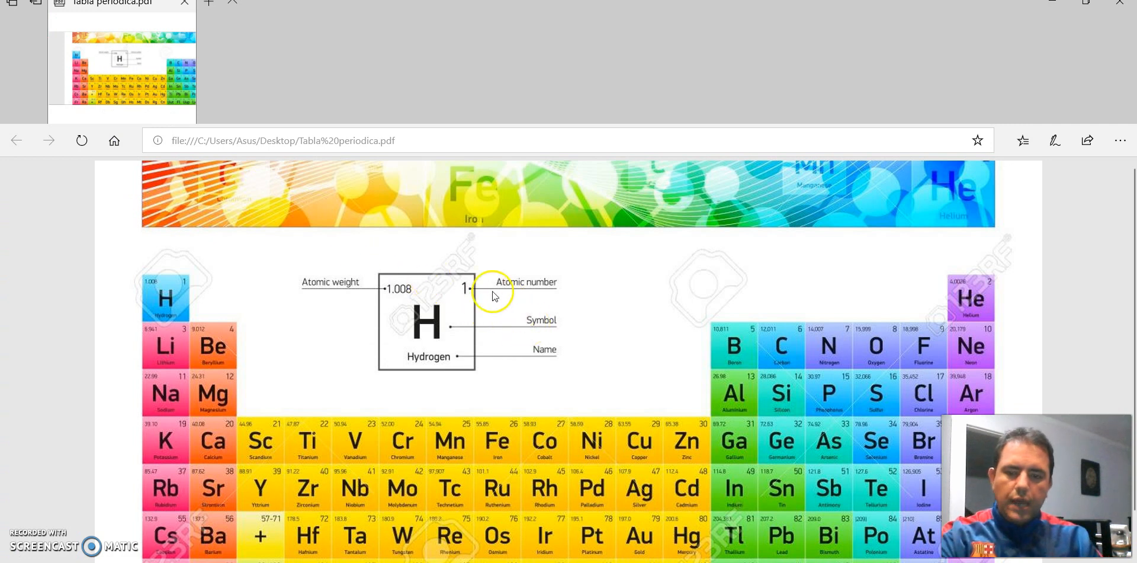
{"action": "key", "text": "alt+Tab"}
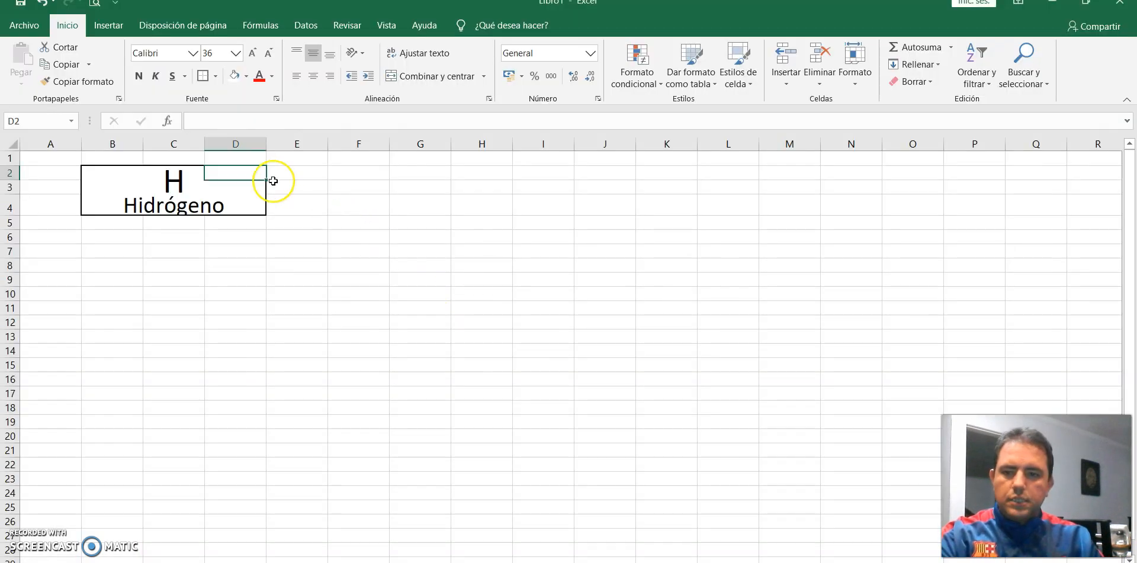
{"action": "type", "text": "1"}
{"action": "key", "text": "Return"}
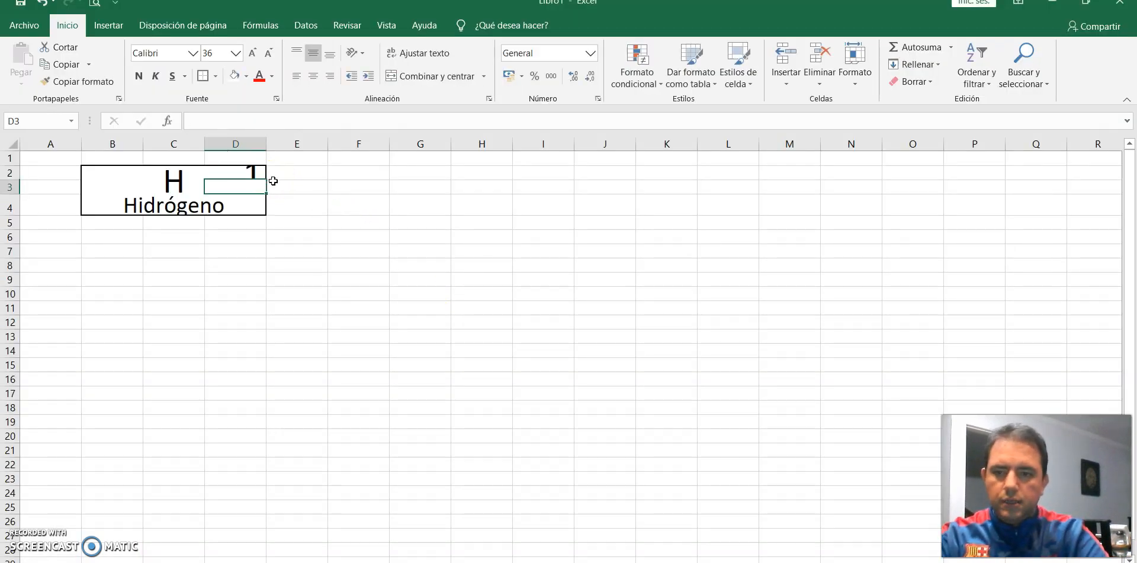
Step: Reduce the font size of the atomic number in D2 to 24
{"action": "left_click", "coordinate": [239, 172]}
{"action": "left_click", "coordinate": [269, 54]}
{"action": "left_click", "coordinate": [270, 54]}
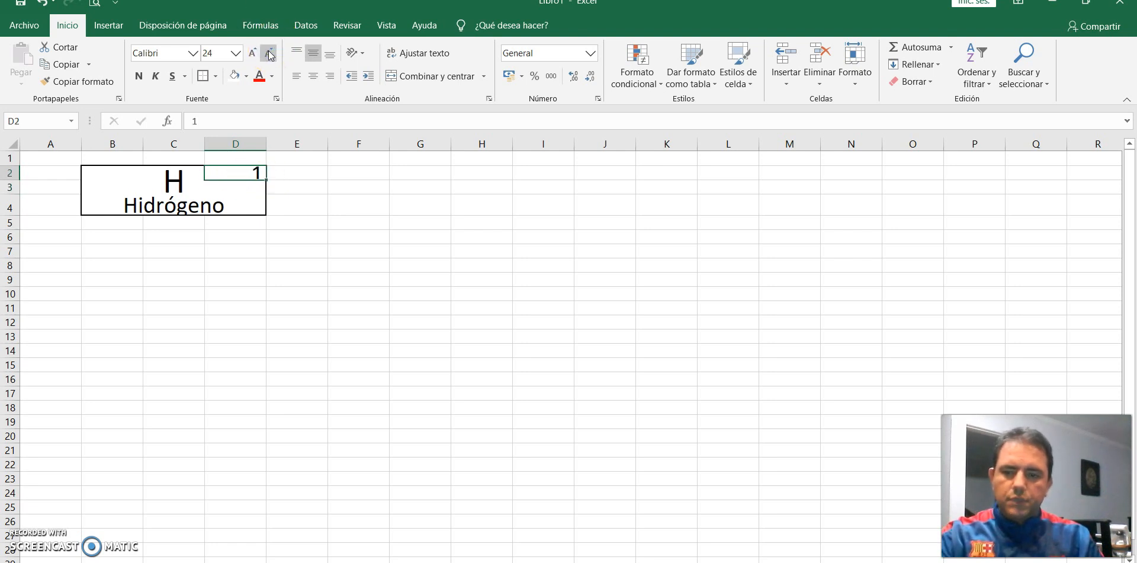
Step: Look up hydrogen's atomic weight in the periodic table PDF and enter 1.008 in cell B2
{"action": "left_click", "coordinate": [109, 172]}
{"action": "key", "text": "alt+Tab"}
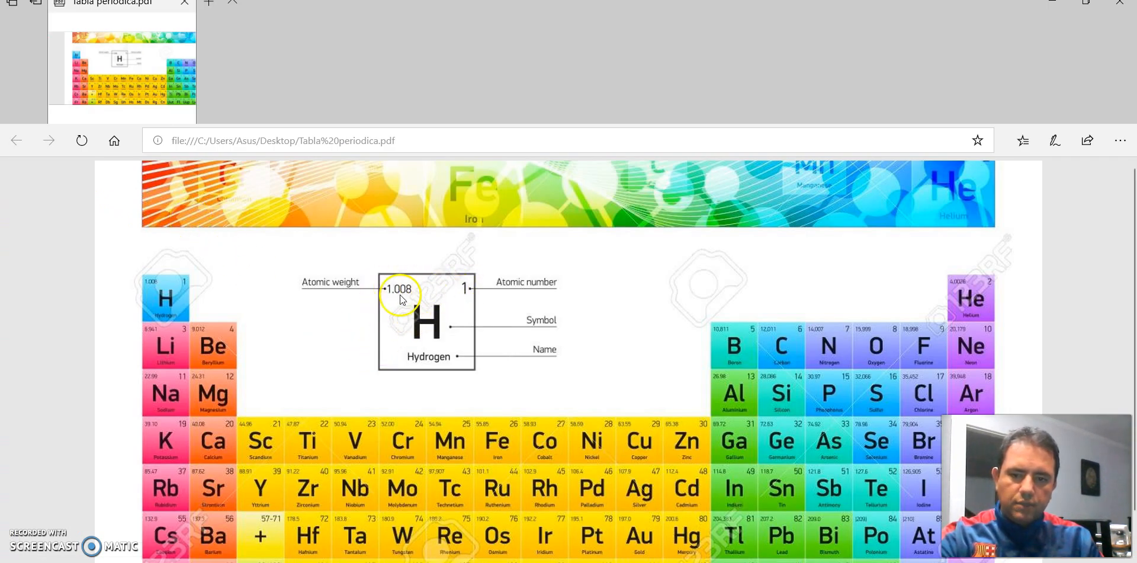
{"action": "key", "text": "alt+Tab"}
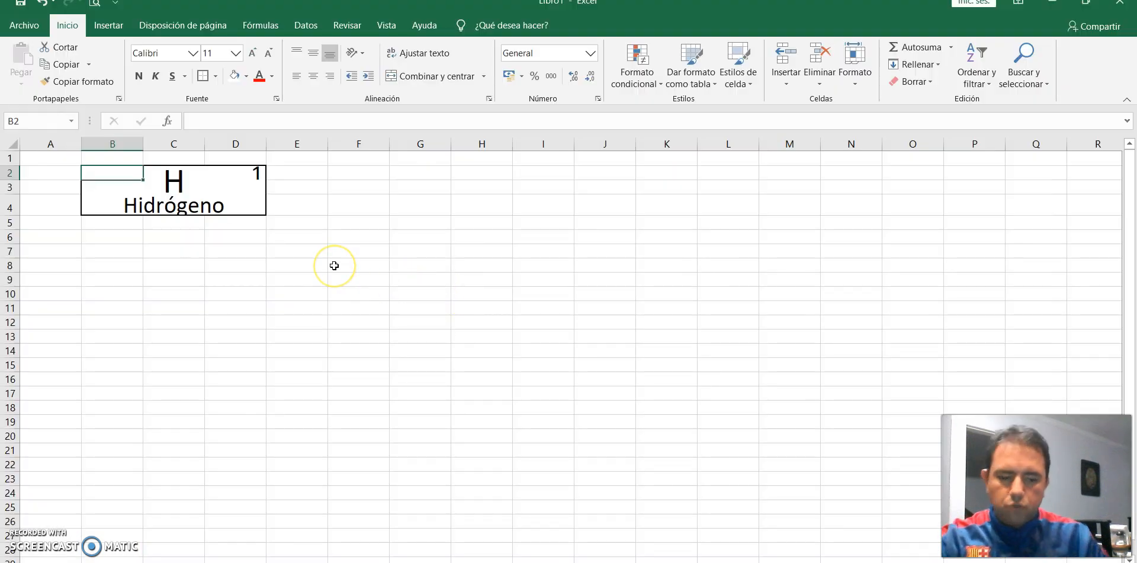
{"action": "type", "text": "1.008"}
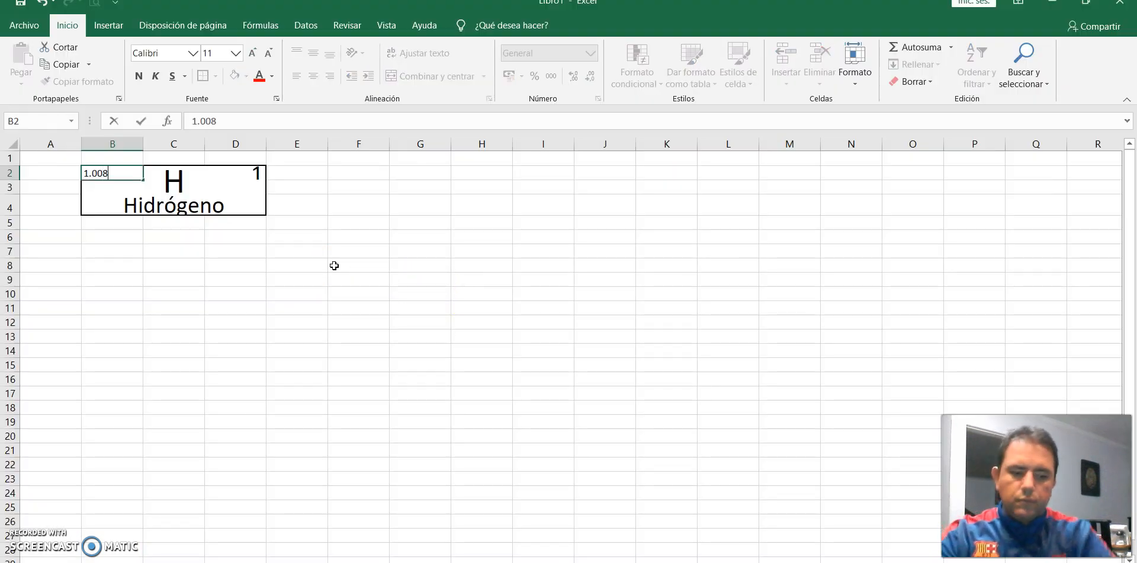
{"action": "key", "text": "Return"}
Step: Enlarge row 4 further to about twice the normal row height so the whole word Hidrógeno fits
{"action": "left_click", "coordinate": [304, 291]}
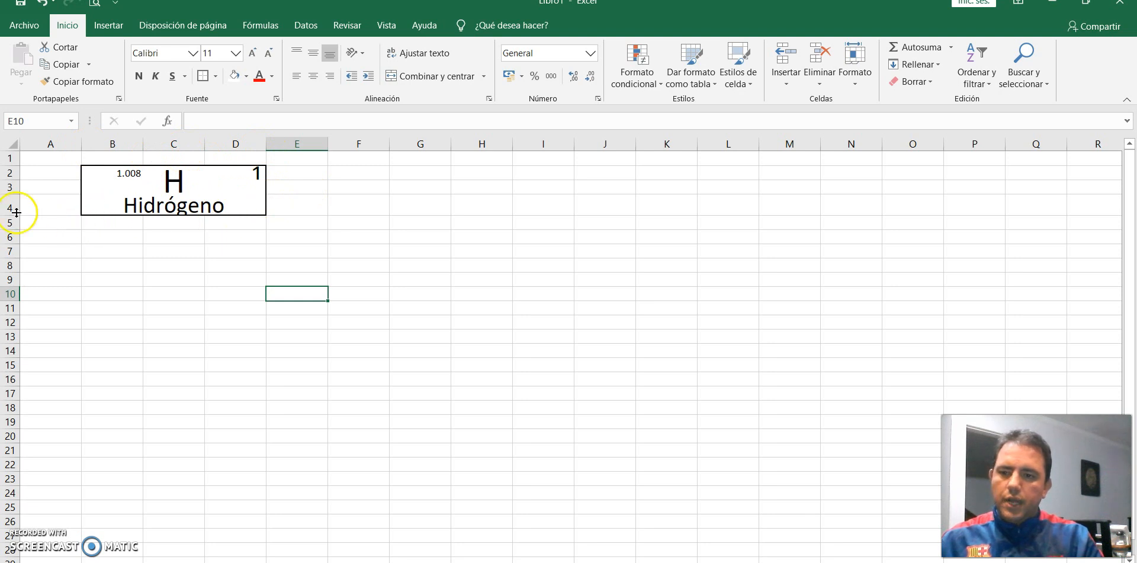
{"action": "left_click_drag", "start_coordinate": [15, 212], "coordinate": [15, 220]}
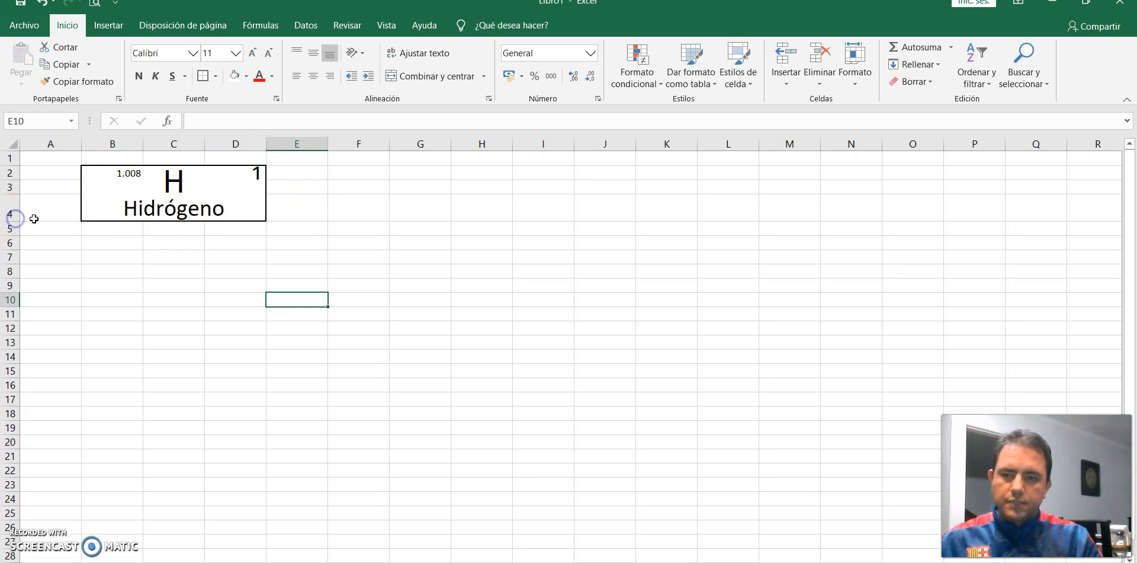
Step: Narrow columns B and D together to a little under half their original width
{"action": "left_click", "coordinate": [118, 142]}
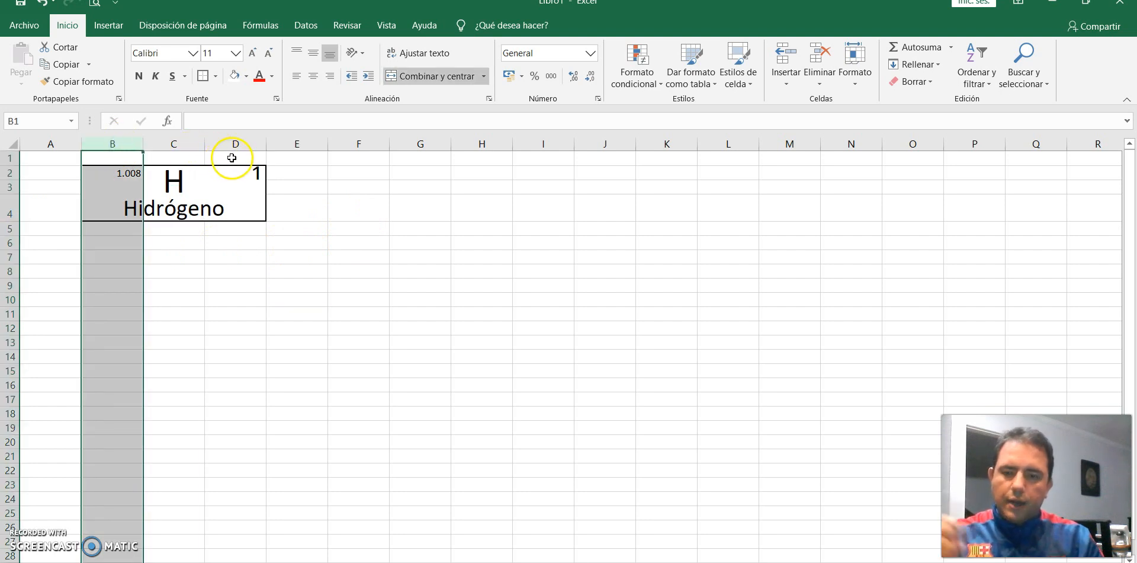
{"action": "left_click", "coordinate": [319, 242]}
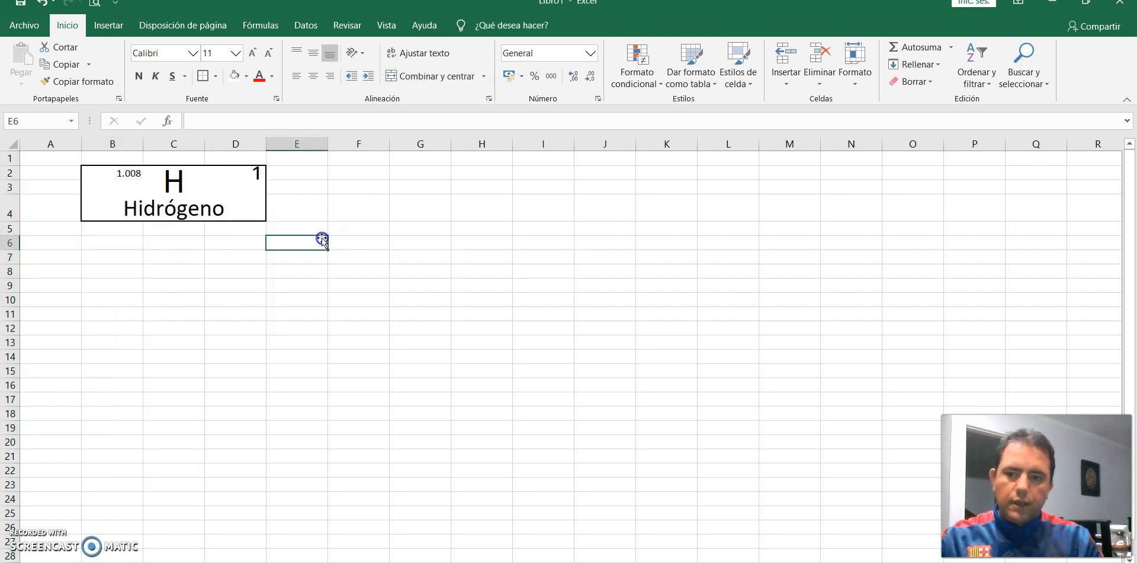
{"action": "left_click", "coordinate": [114, 143]}
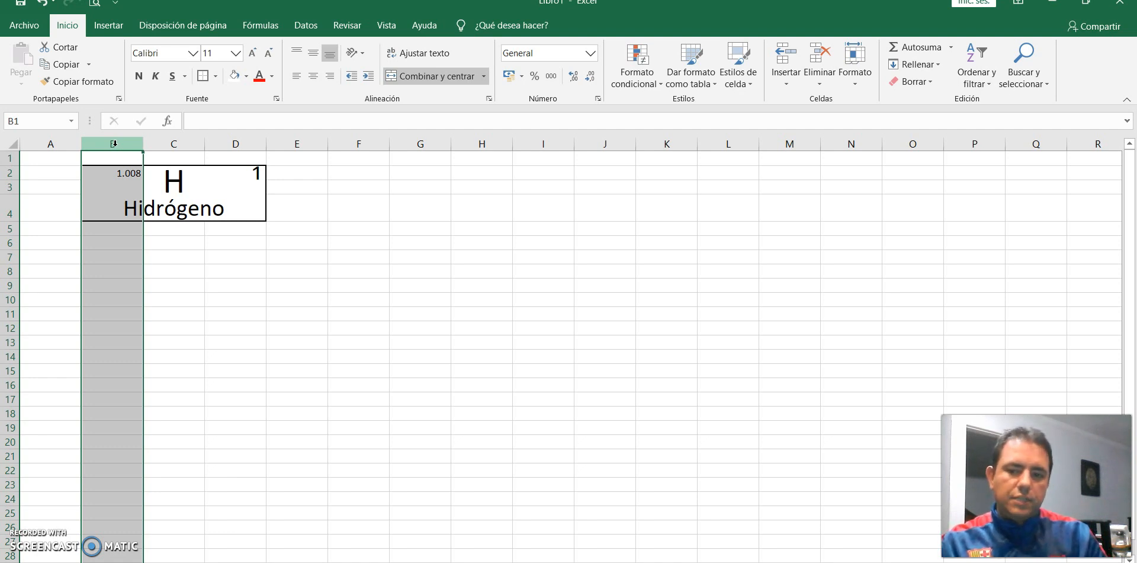
{"action": "left_click", "coordinate": [235, 144], "text": "ctrl"}
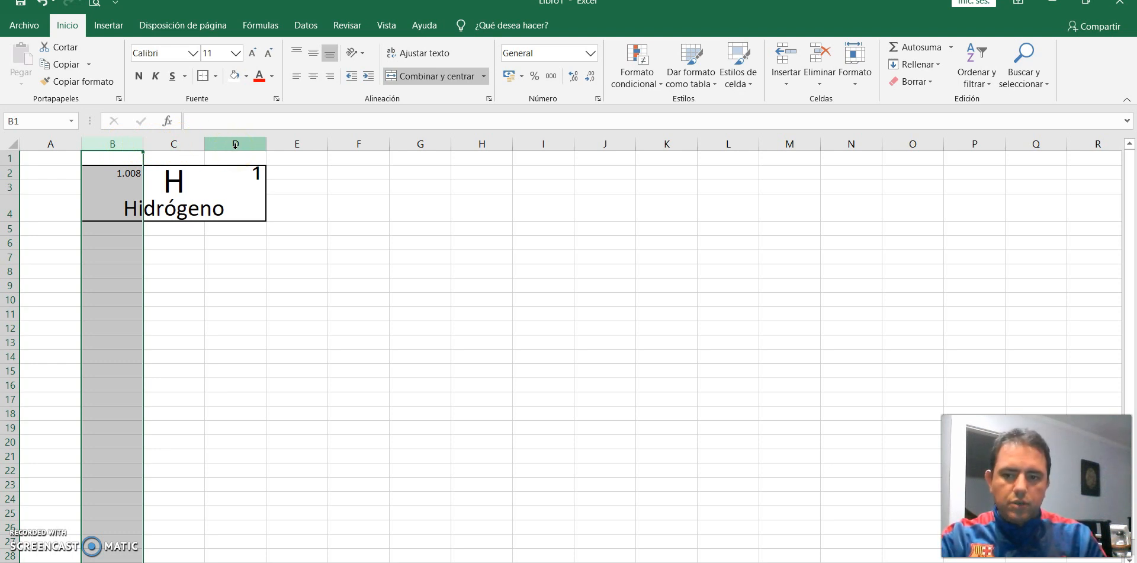
{"action": "left_click", "coordinate": [234, 144], "text": "ctrl"}
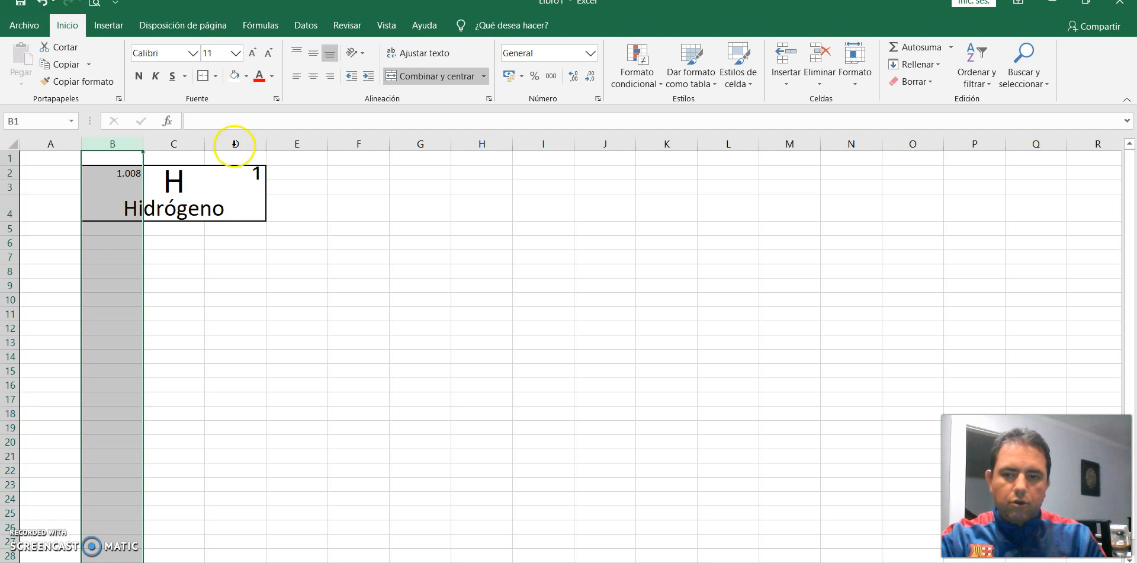
{"action": "left_click", "coordinate": [120, 143]}
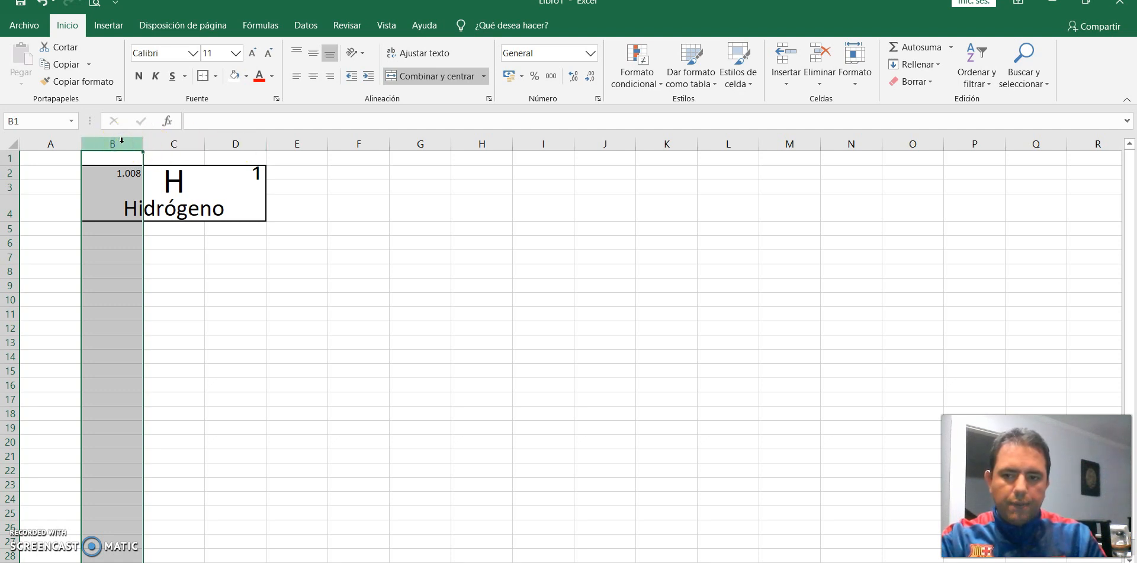
{"action": "left_click", "coordinate": [252, 142], "text": "ctrl"}
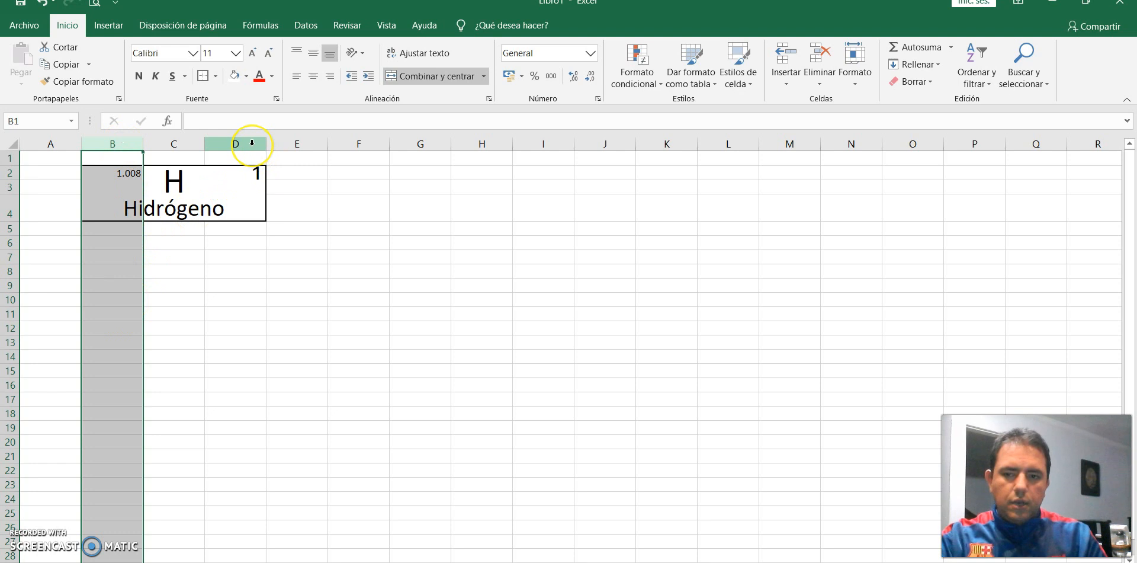
{"action": "left_click", "coordinate": [251, 143], "text": "ctrl"}
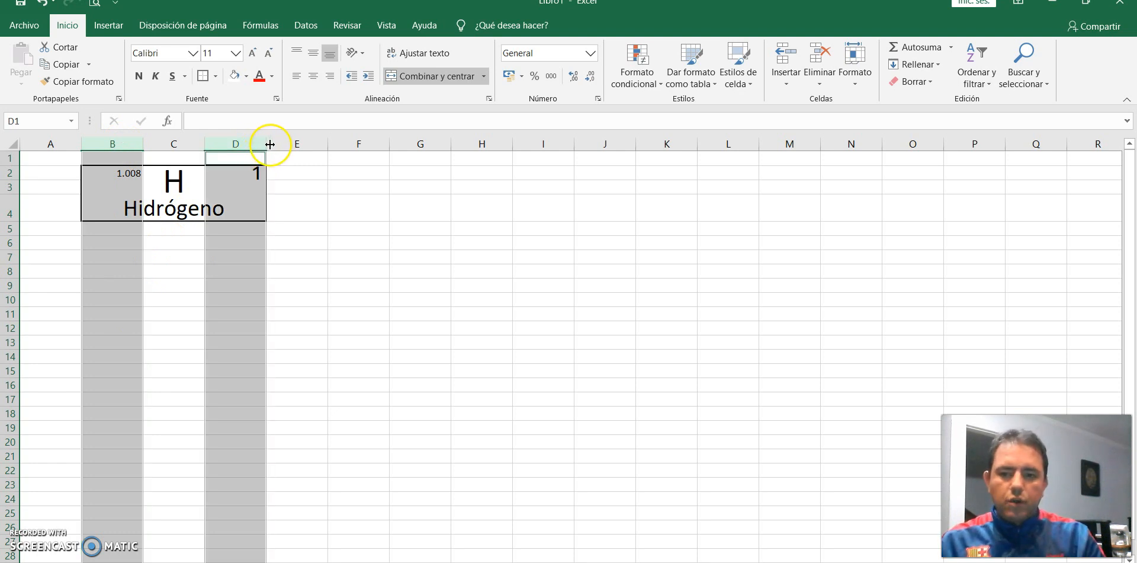
{"action": "left_click_drag", "start_coordinate": [268, 144], "coordinate": [243, 146]}
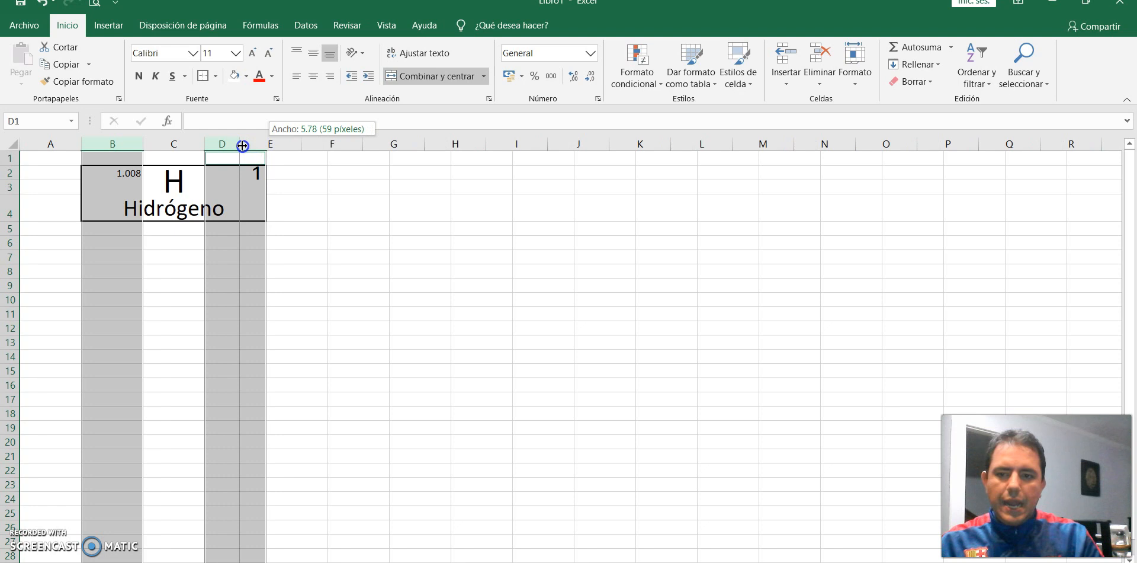
{"action": "left_click_drag", "start_coordinate": [243, 146], "coordinate": [239, 145]}
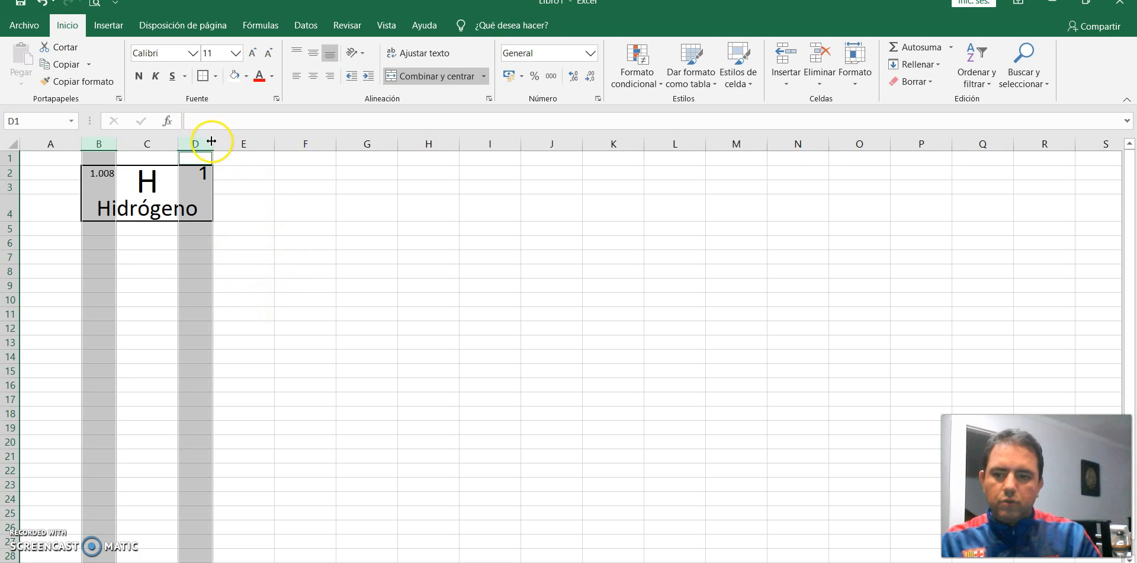
{"action": "left_click_drag", "start_coordinate": [214, 140], "coordinate": [207, 140]}
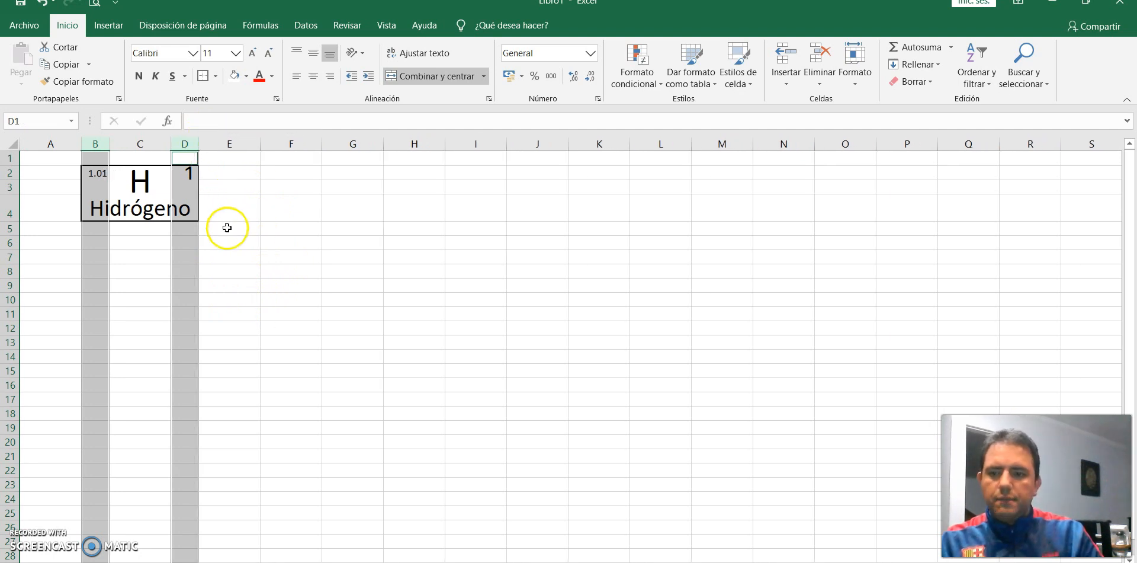
Step: Check hydrogen's tile colour in the periodic table PDF and fill B2:D4 with standard blue in Excel
{"action": "key", "text": "alt+Tab"}
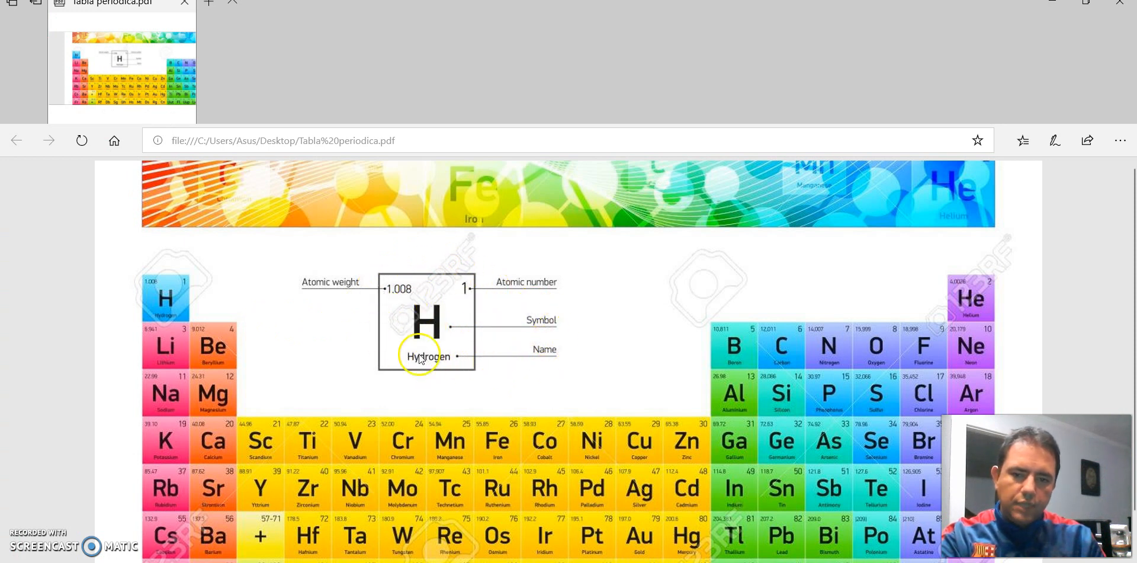
{"action": "key", "text": "alt+Tab"}
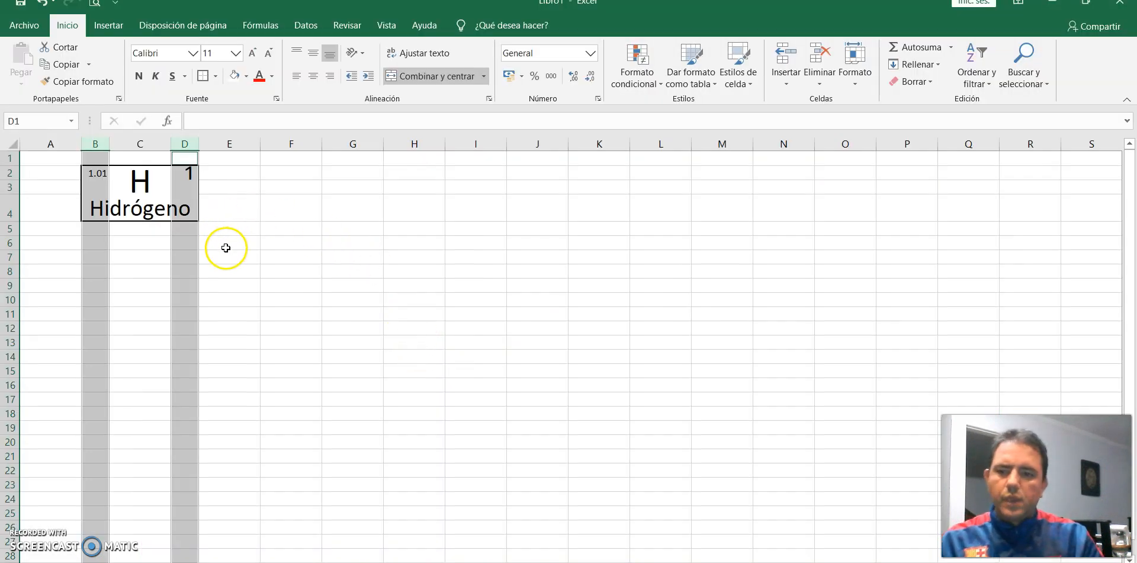
{"action": "key", "text": "alt+Tab"}
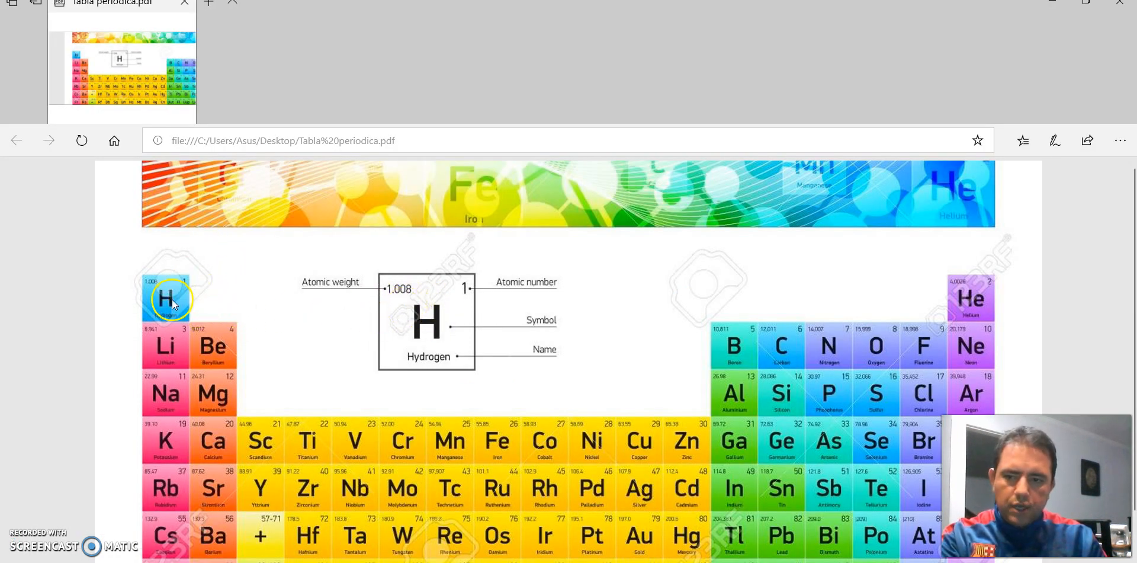
{"action": "key", "text": "alt+Tab"}
{"action": "left_click", "coordinate": [309, 255]}
{"action": "left_click", "coordinate": [123, 179]}
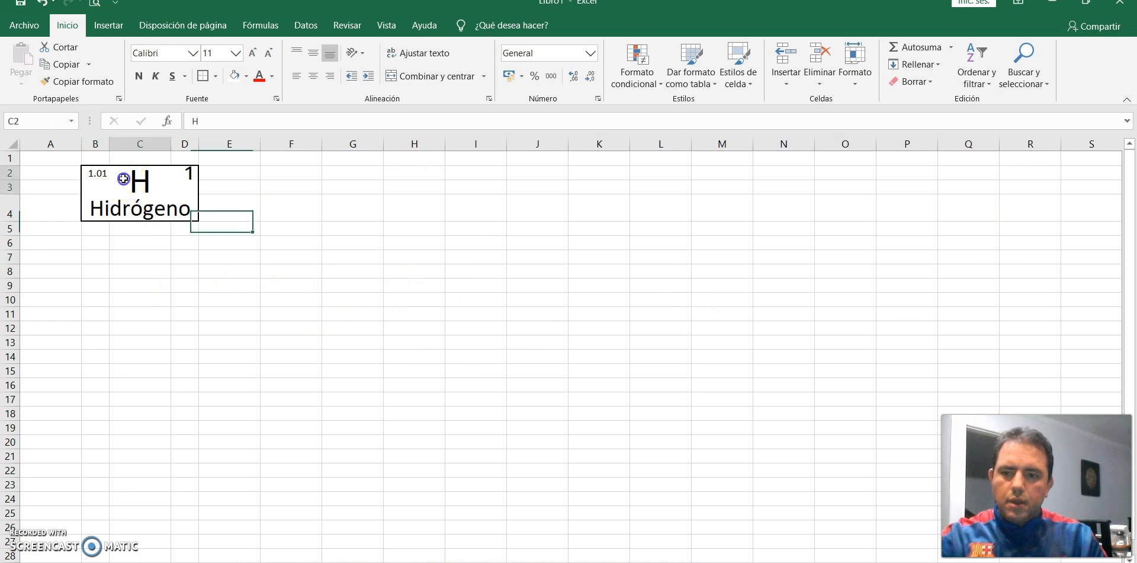
{"action": "left_click_drag", "start_coordinate": [92, 172], "coordinate": [190, 220]}
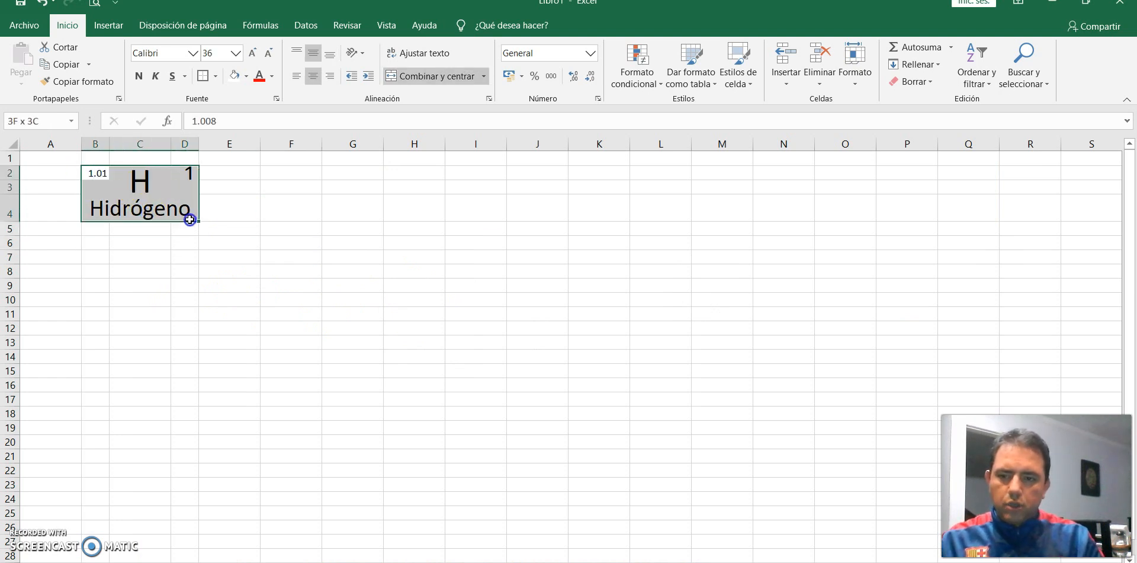
{"action": "left_click", "coordinate": [245, 76]}
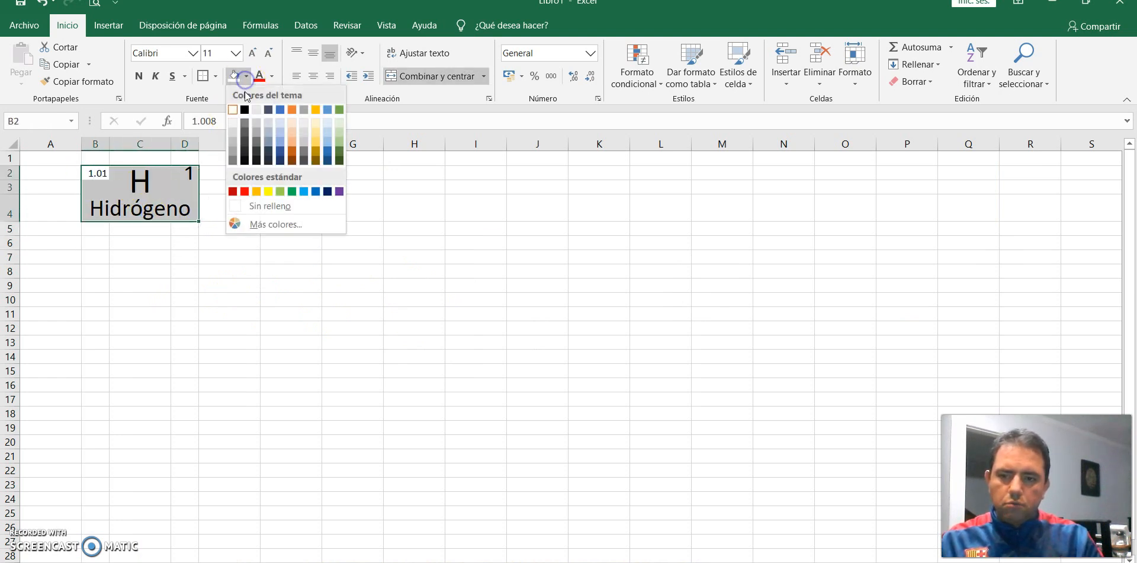
{"action": "left_click", "coordinate": [316, 191]}
{"action": "left_click", "coordinate": [279, 258]}
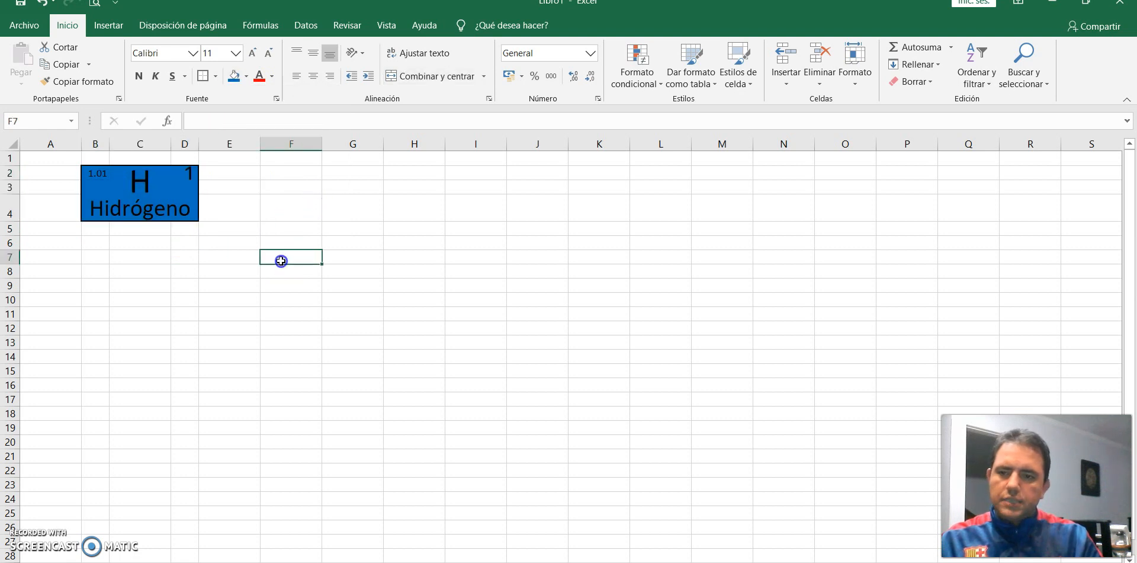
Step: Change the font colour of all text in the hydrogen tile B2:D4 to white
{"action": "left_click_drag", "start_coordinate": [102, 176], "coordinate": [198, 218]}
{"action": "left_click", "coordinate": [277, 76]}
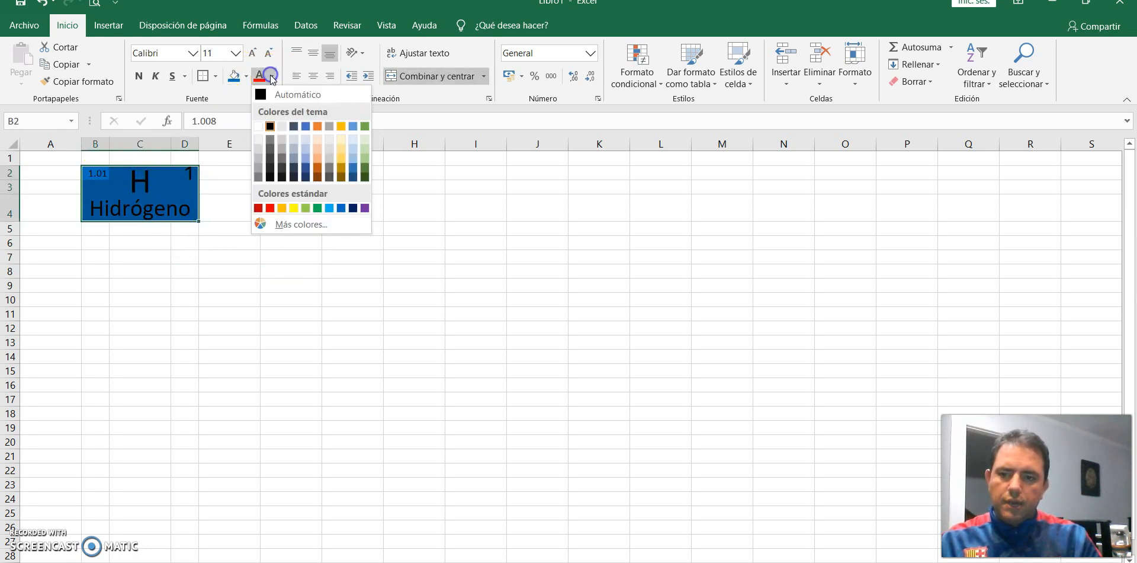
{"action": "left_click", "coordinate": [257, 127]}
{"action": "left_click", "coordinate": [284, 273]}
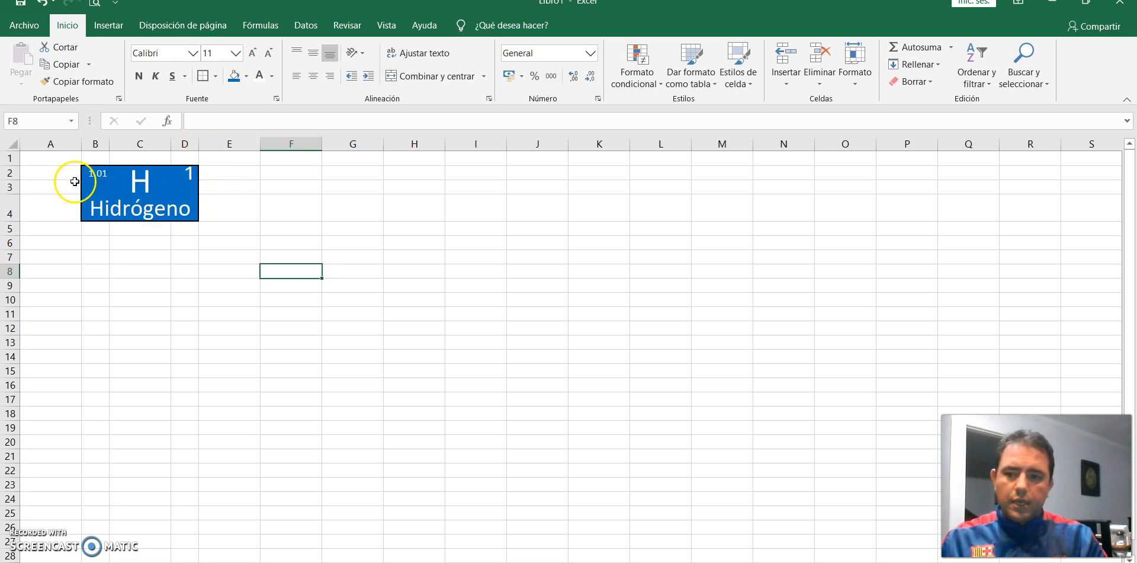
Step: Examine the tile's symbol, name, atomic number and atomic weight cells and the element tiles in the periodic table PDF
{"action": "left_click", "coordinate": [140, 191]}
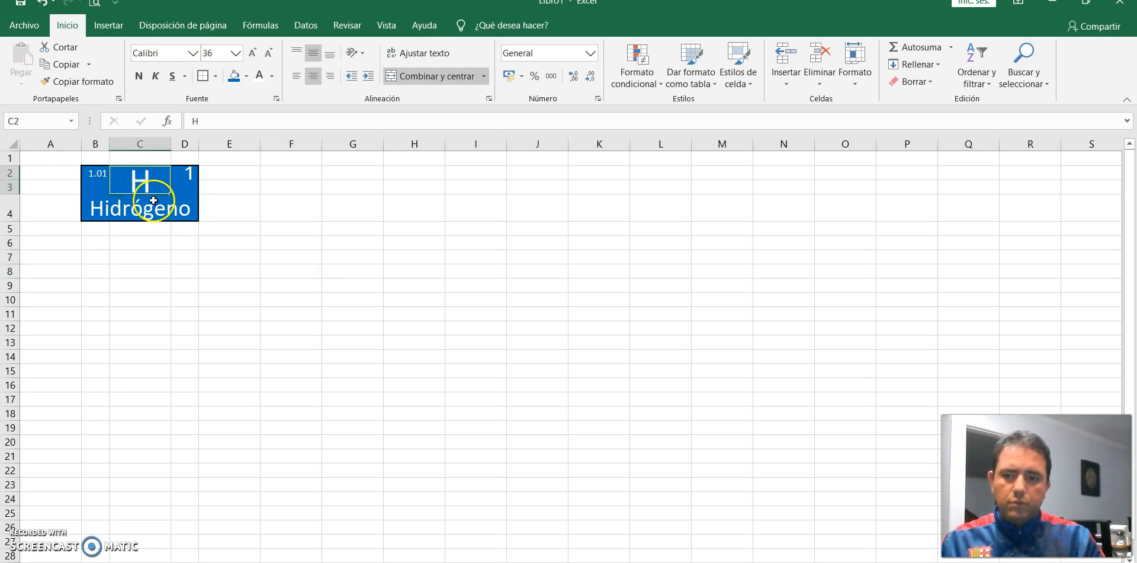
{"action": "left_click", "coordinate": [100, 206]}
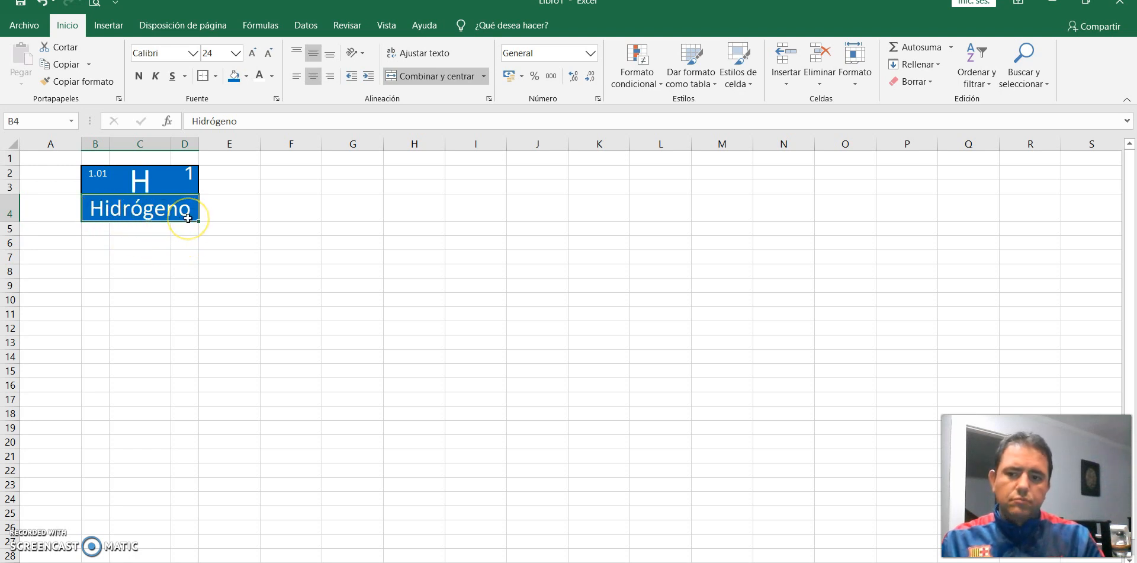
{"action": "left_click", "coordinate": [188, 179]}
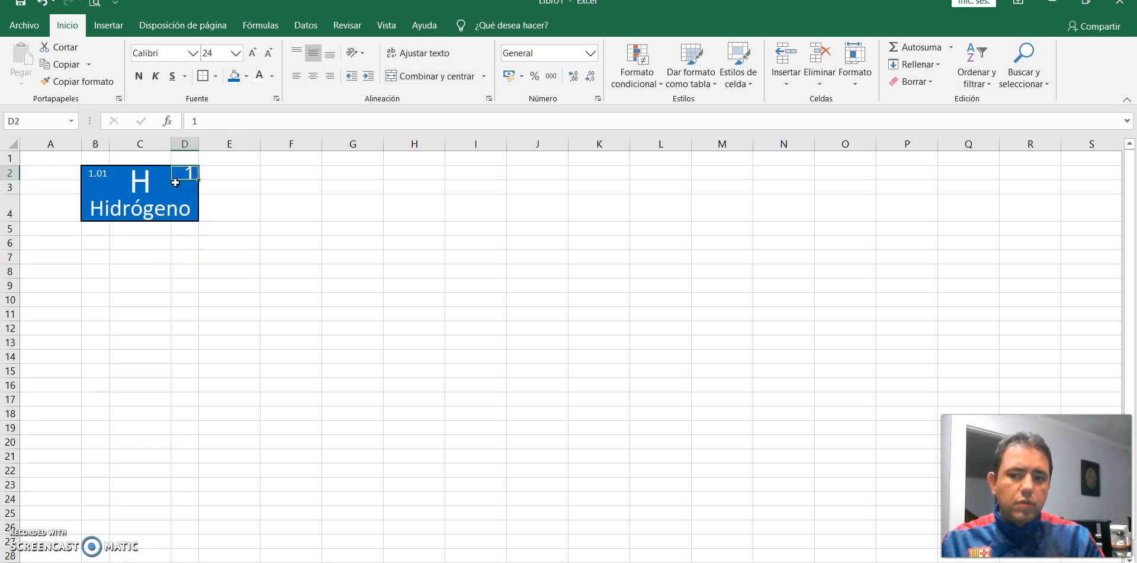
{"action": "left_click", "coordinate": [98, 174]}
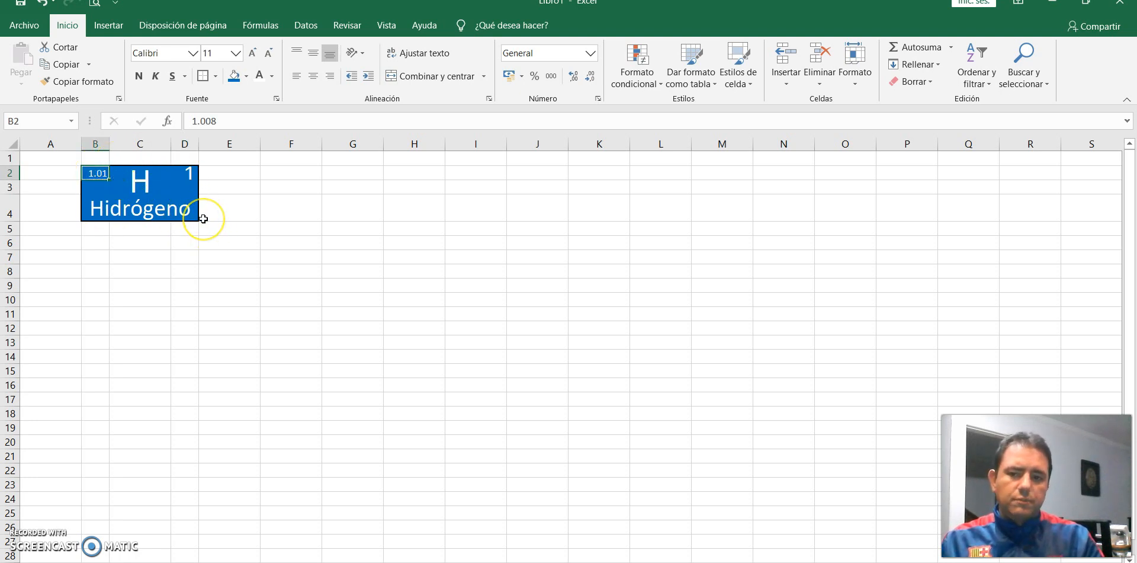
{"action": "left_click", "coordinate": [234, 232]}
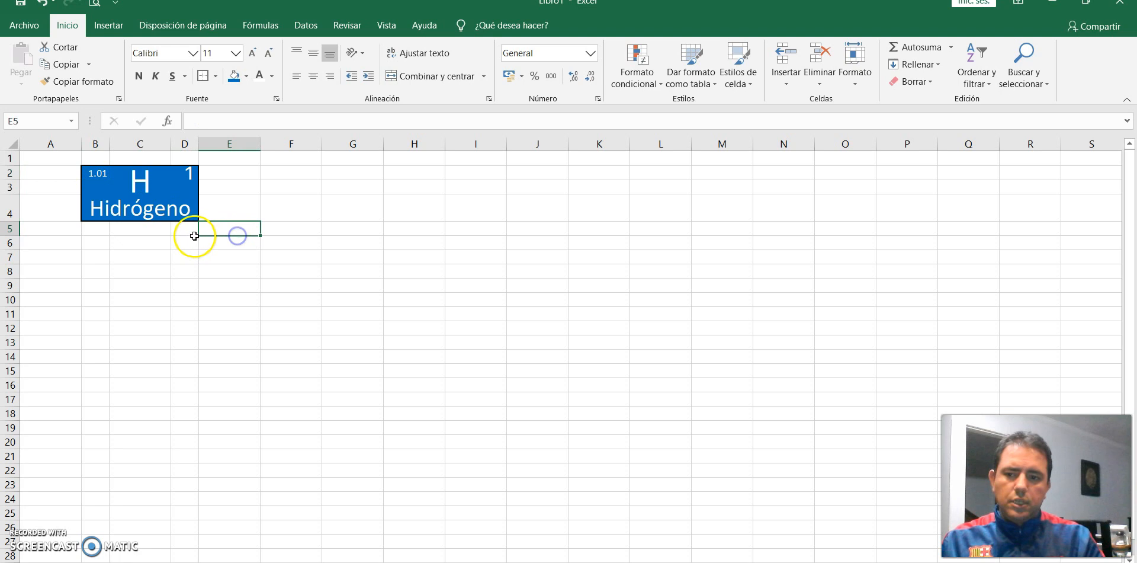
{"action": "key", "text": "alt+Tab"}
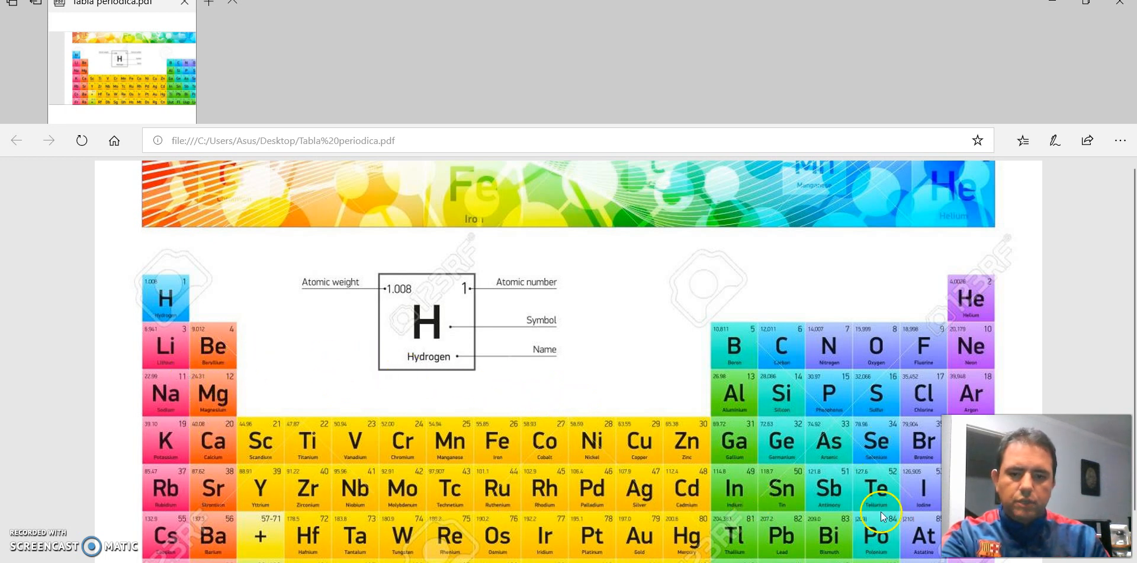
{"action": "key", "text": "alt+Tab"}
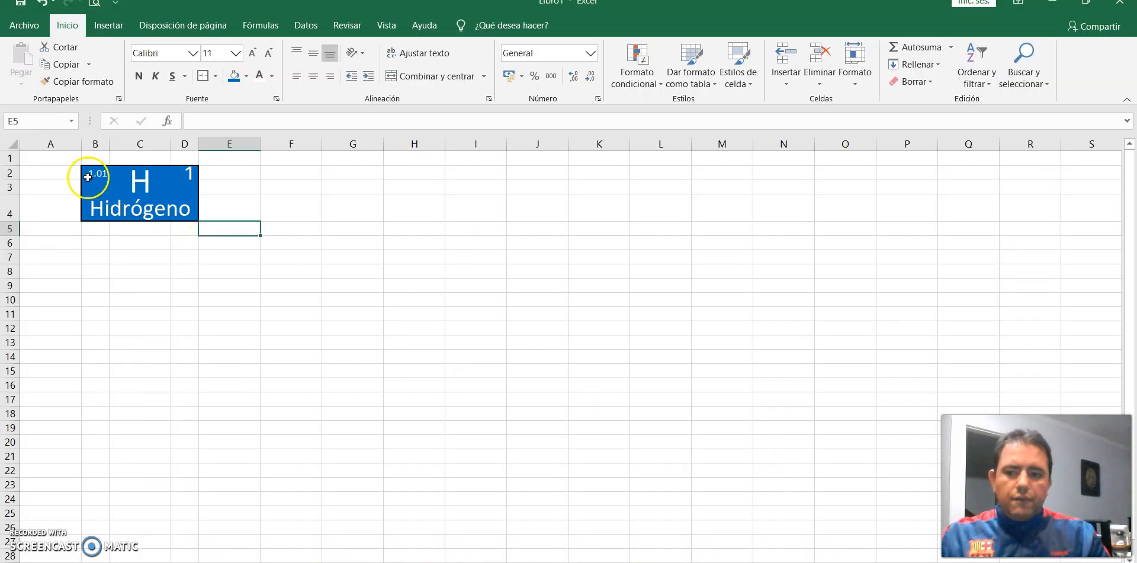
Step: Narrow column C slightly so the hydrogen tile fits closely around the word Hidrógeno
{"action": "left_click_drag", "start_coordinate": [97, 172], "coordinate": [165, 208]}
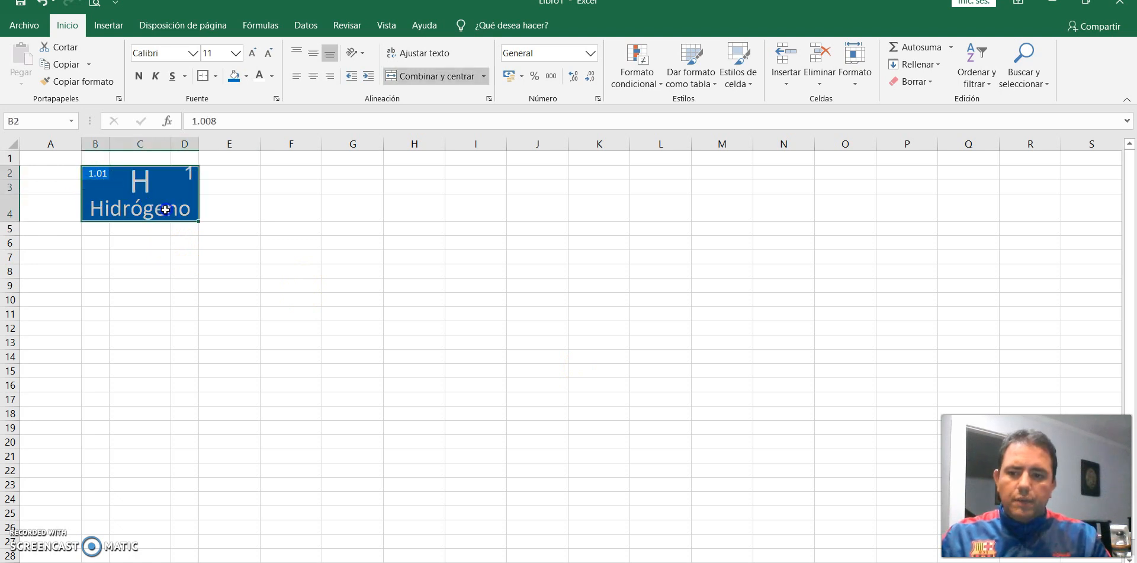
{"action": "left_click", "coordinate": [191, 269]}
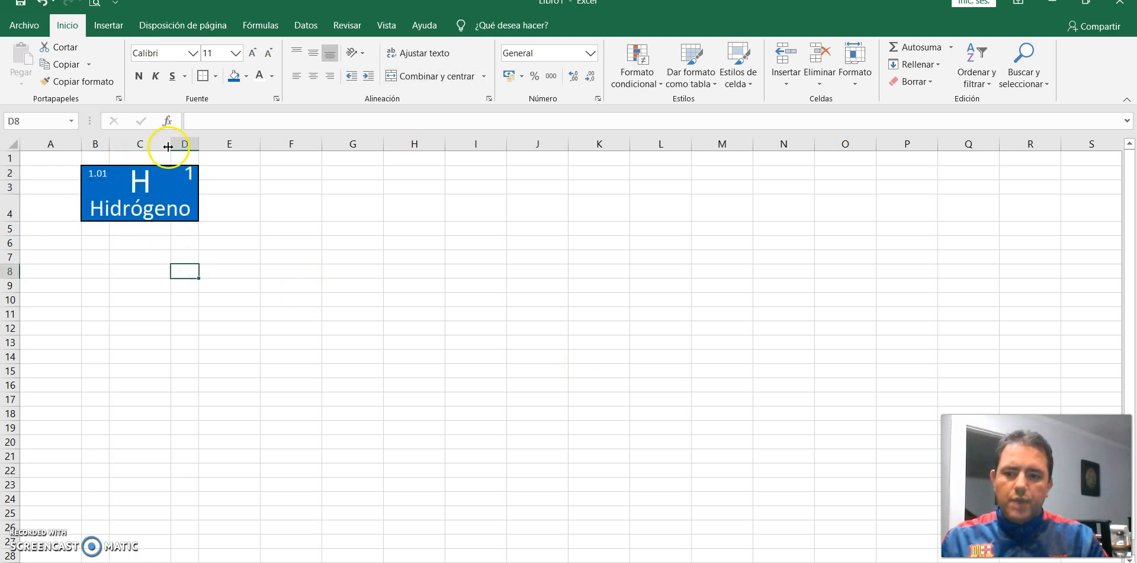
{"action": "left_click_drag", "start_coordinate": [172, 145], "coordinate": [160, 145]}
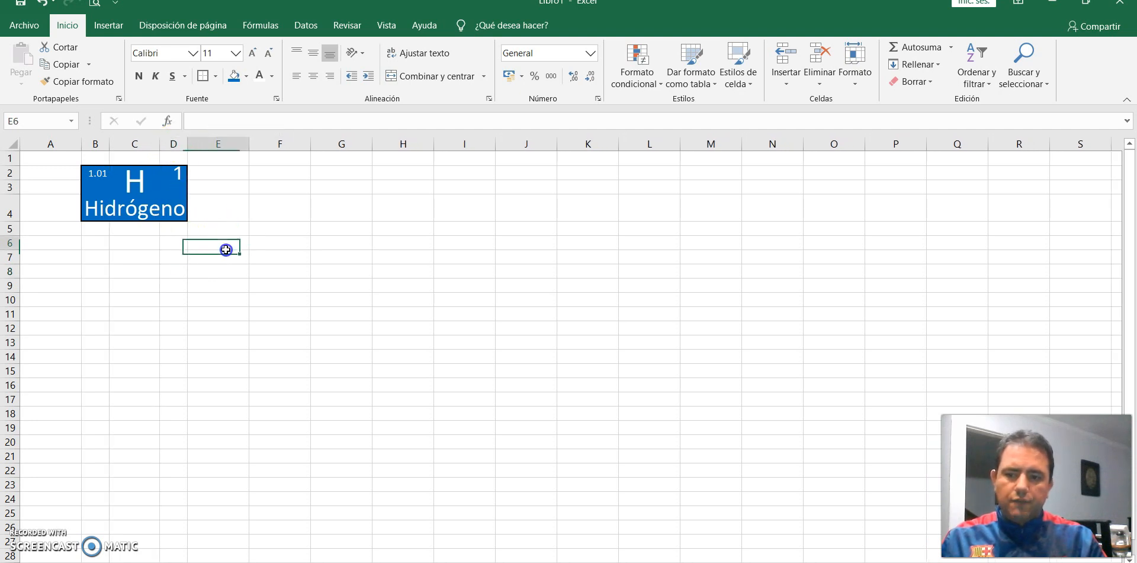
{"action": "left_click_drag", "start_coordinate": [93, 172], "coordinate": [186, 214]}
{"action": "key", "text": "ctrl+c"}
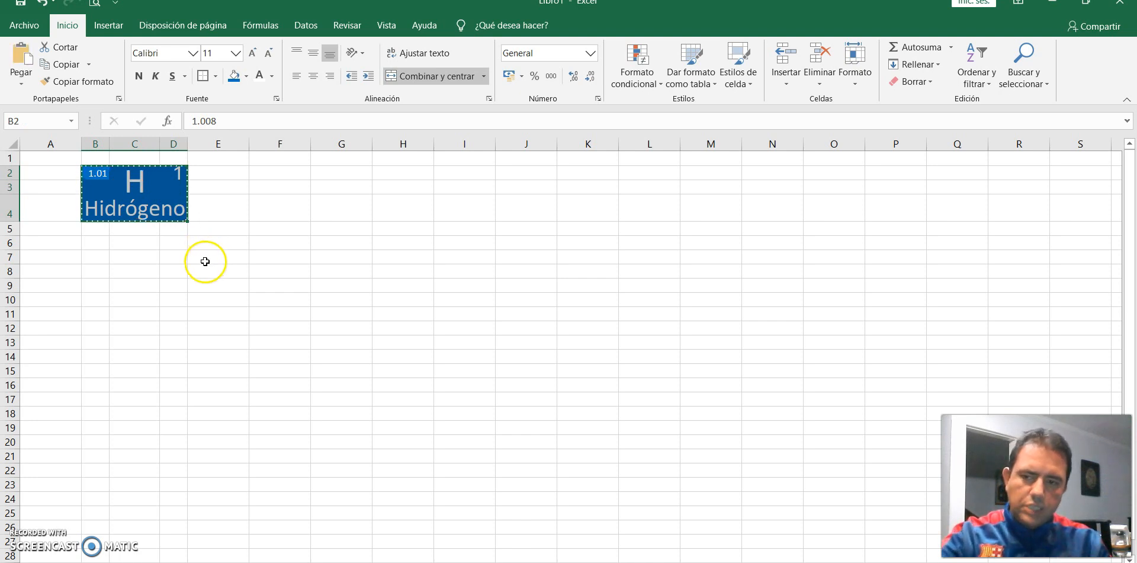
{"action": "left_click", "coordinate": [206, 272]}
{"action": "key", "text": "Escape"}
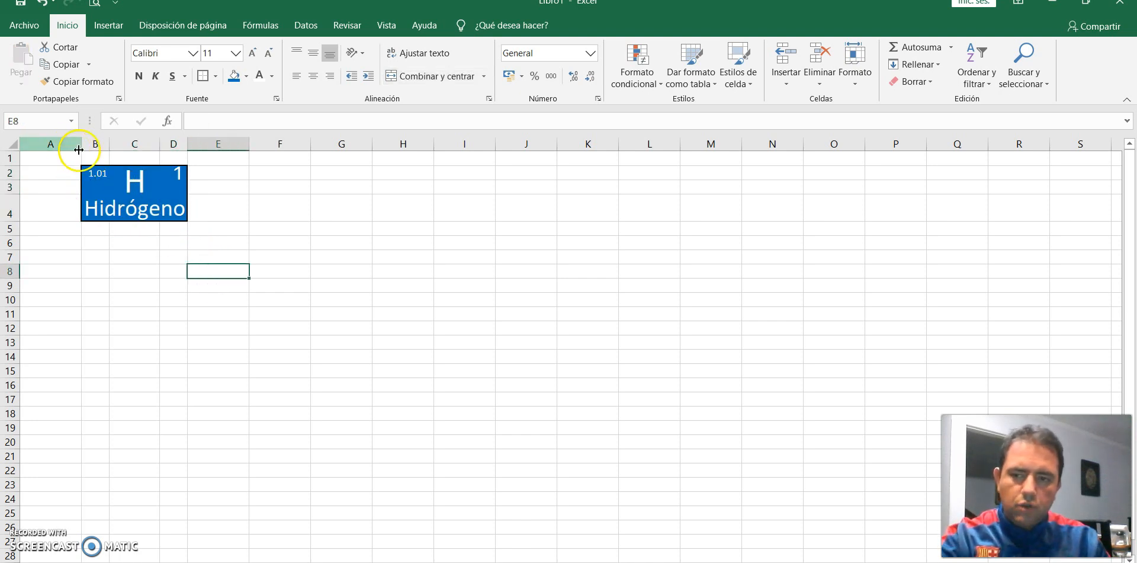
Step: Copy the hydrogen tile B2:D4 and paste it directly below, starting at cell B5
{"action": "left_click", "coordinate": [94, 170]}
{"action": "key", "text": "ctrl+c"}
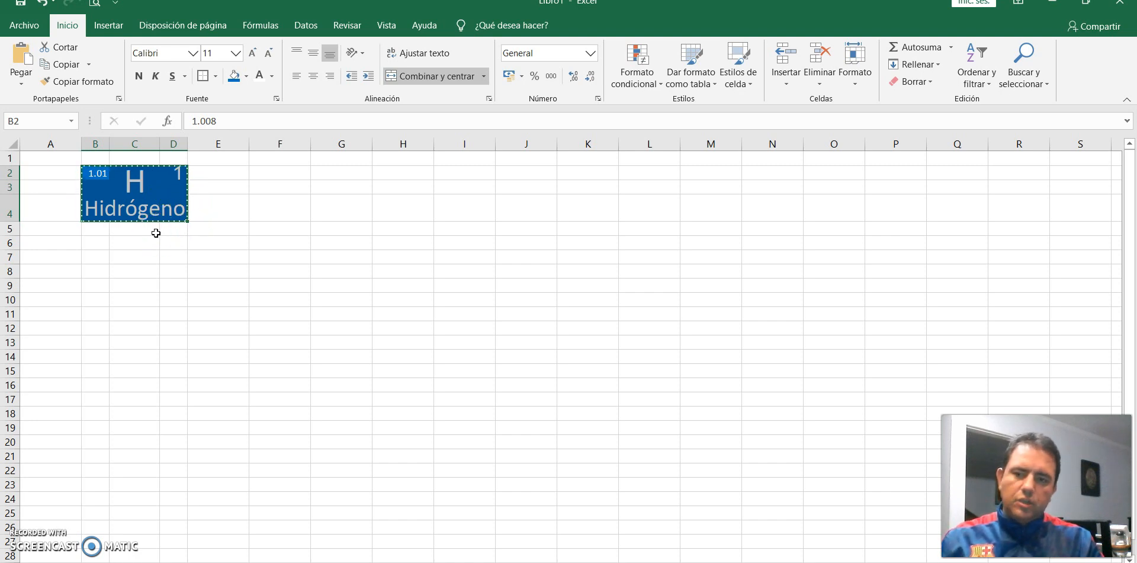
{"action": "left_click", "coordinate": [98, 228]}
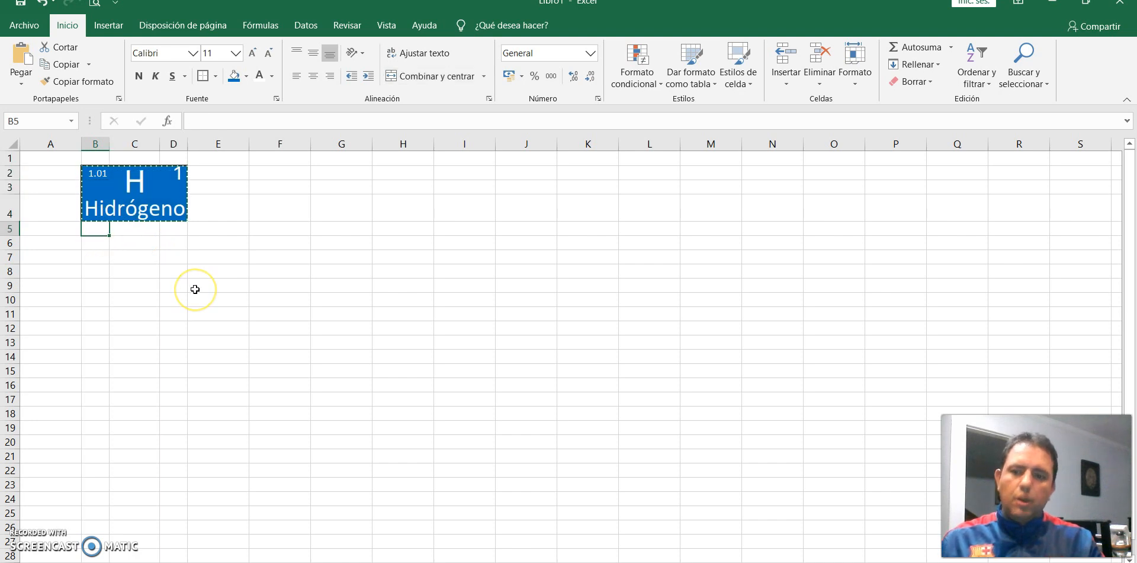
{"action": "key", "text": "ctrl+v"}
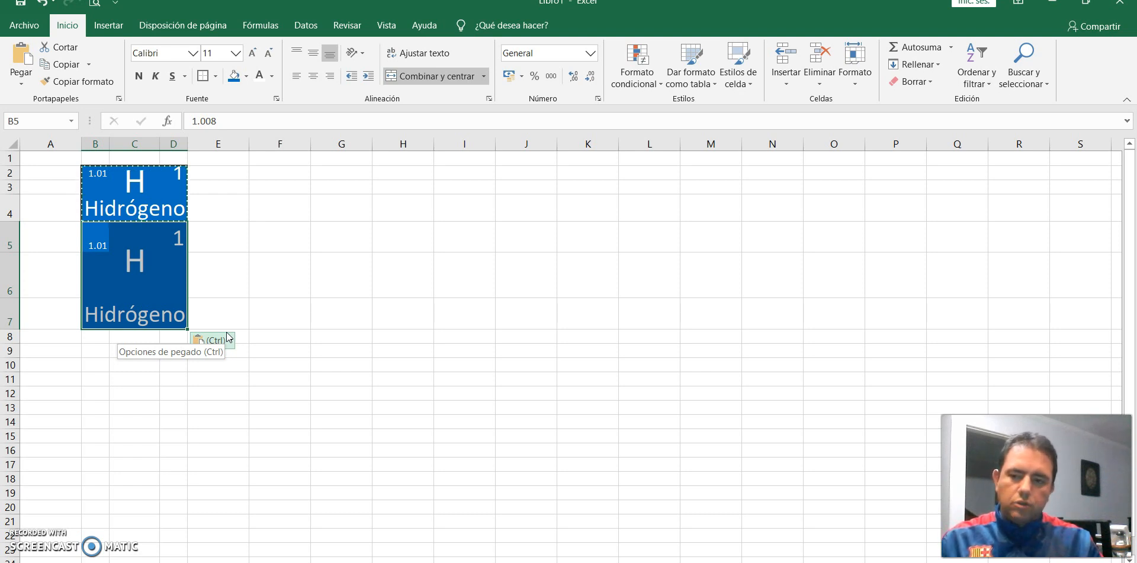
{"action": "left_click", "coordinate": [38, 275]}
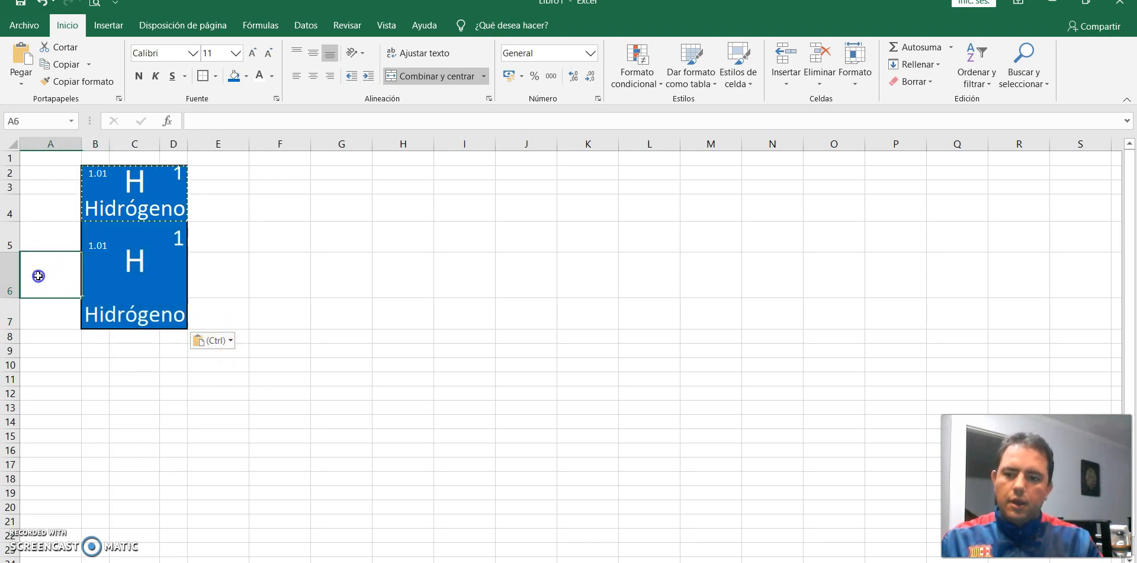
{"action": "left_click", "coordinate": [11, 238]}
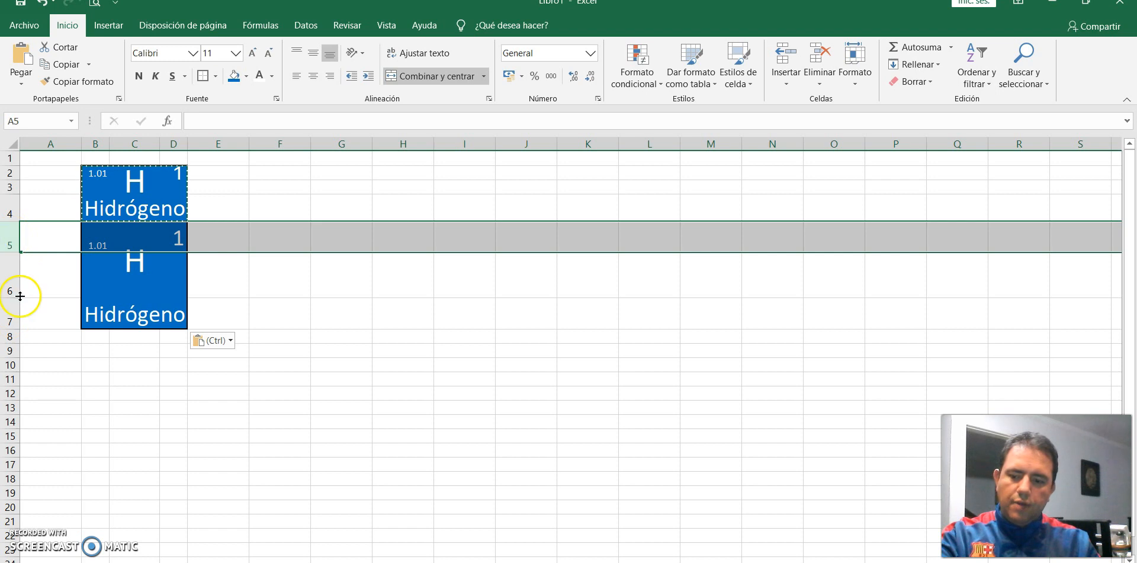
{"action": "left_click", "coordinate": [10, 321], "text": "ctrl"}
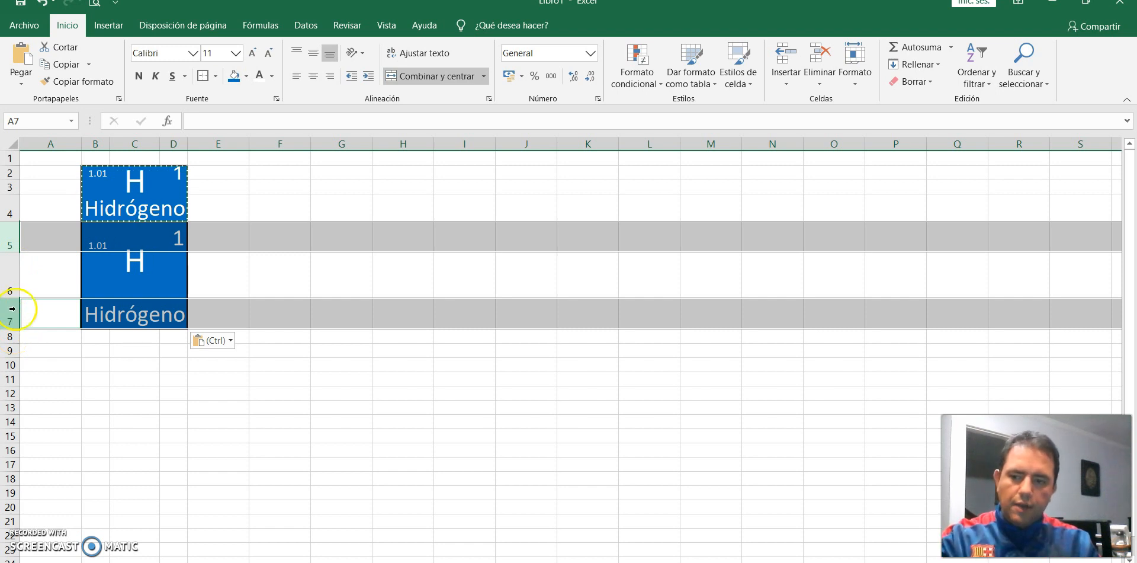
{"action": "left_click", "coordinate": [13, 326]}
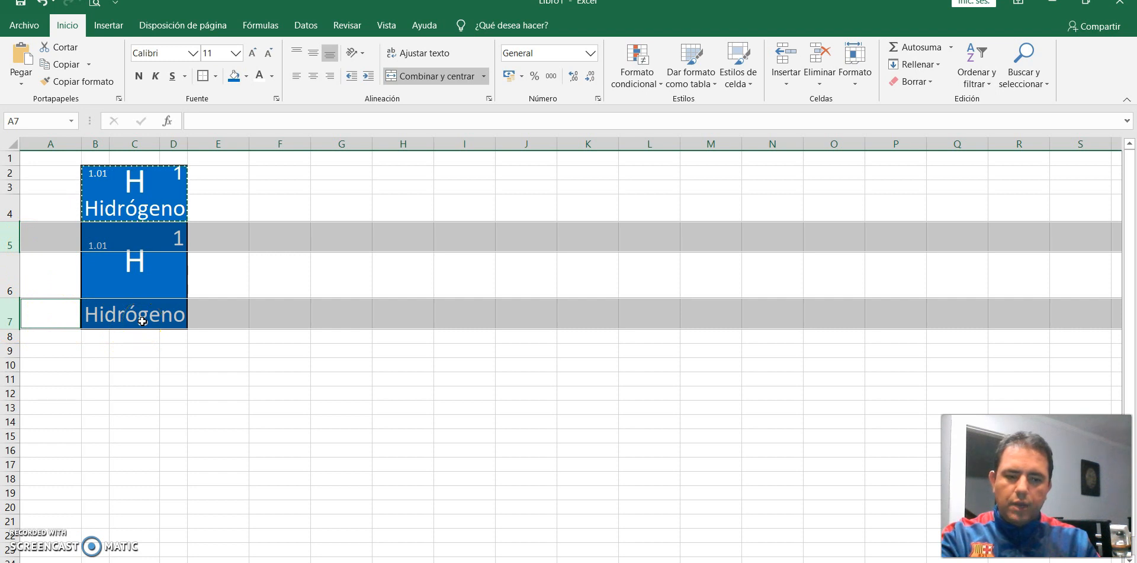
{"action": "left_click", "coordinate": [135, 360]}
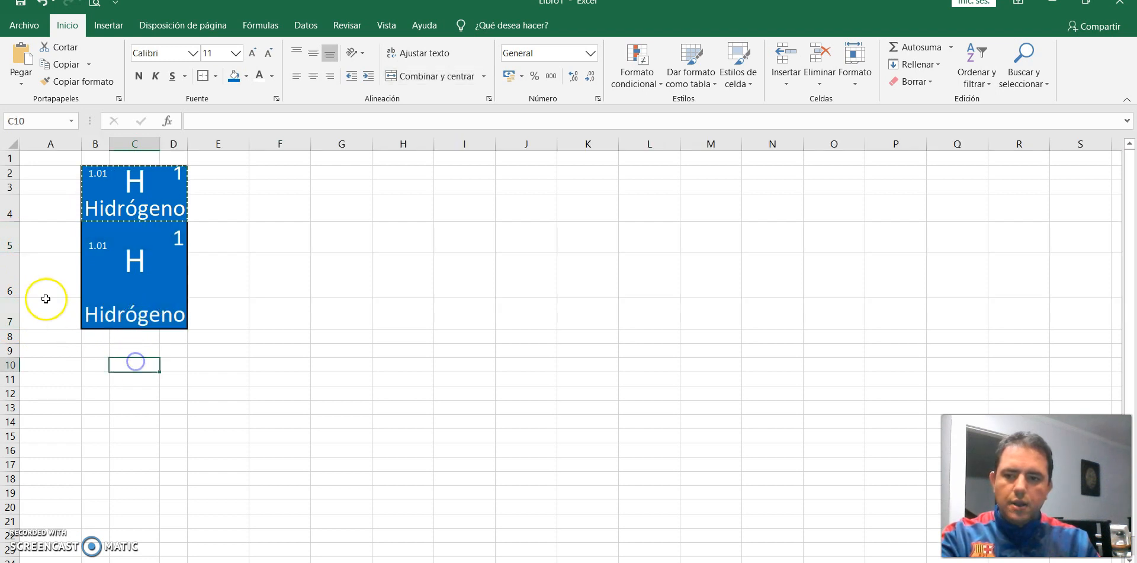
Step: Give rows 2 and 5 the same height, just tall enough for the atomic number in each hydrogen tile
{"action": "left_click", "coordinate": [9, 187]}
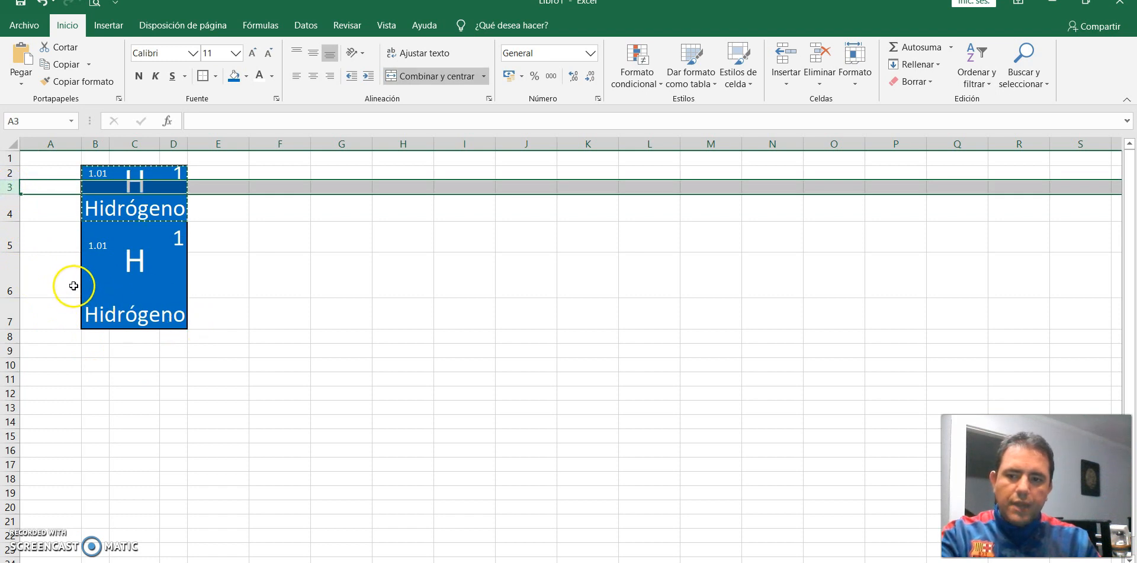
{"action": "left_click", "coordinate": [11, 173]}
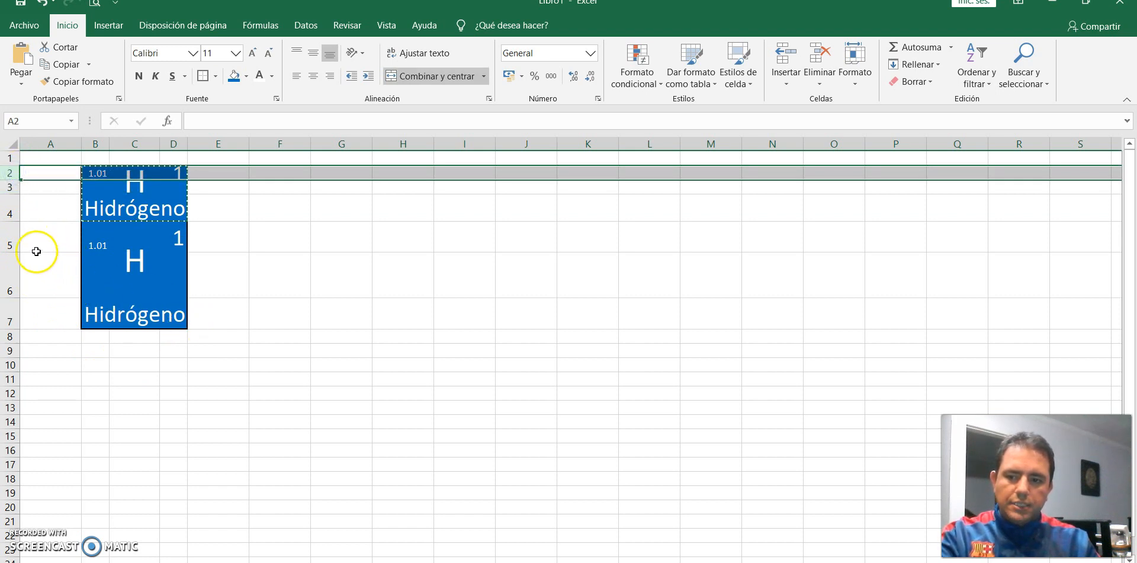
{"action": "left_click", "coordinate": [12, 239], "text": "ctrl"}
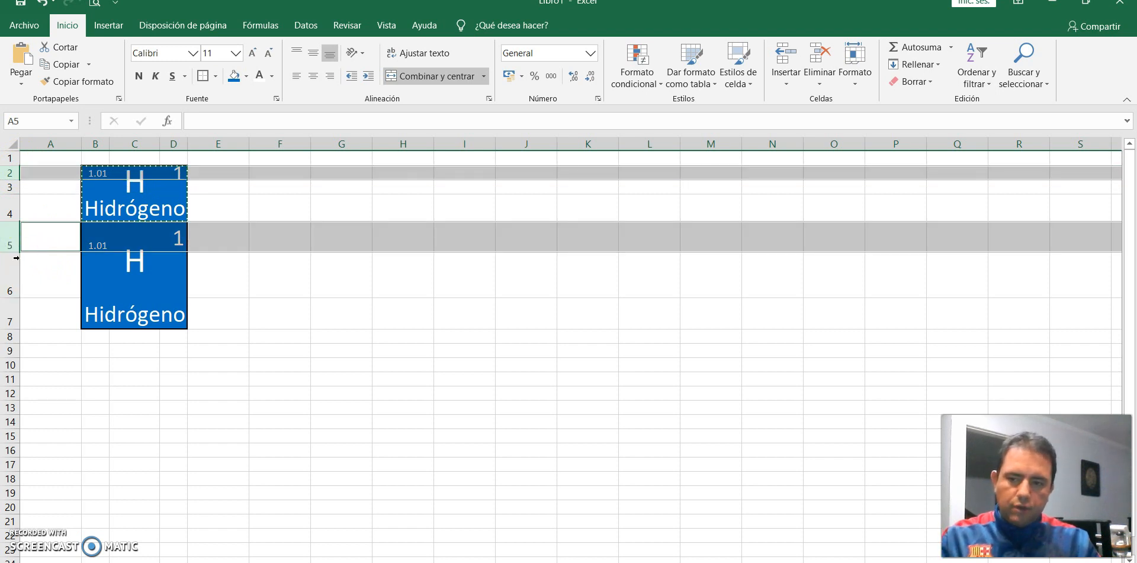
{"action": "left_click_drag", "start_coordinate": [12, 251], "coordinate": [17, 239]}
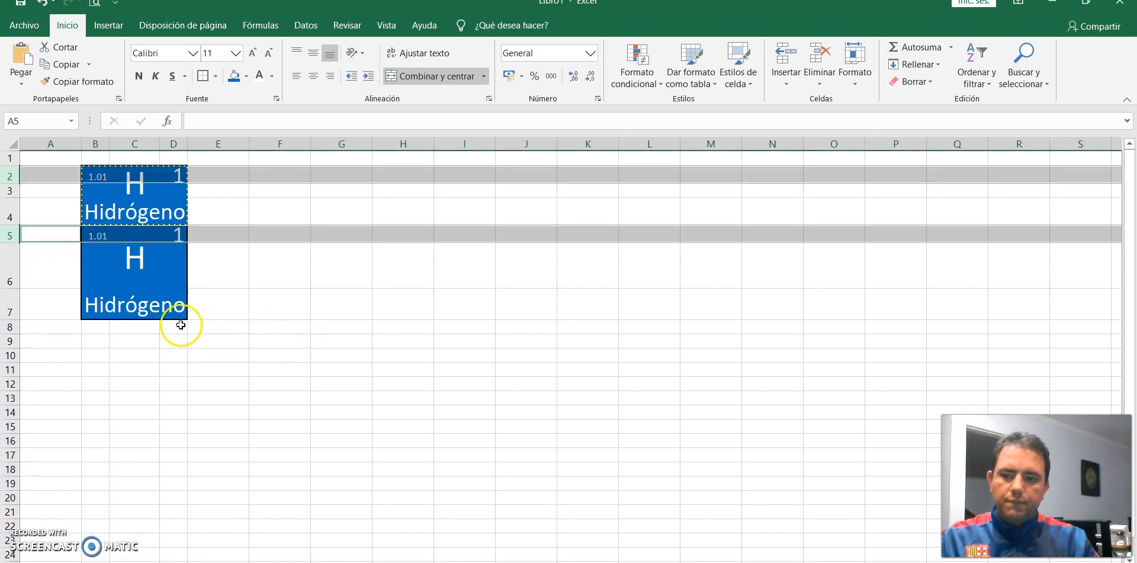
Step: Reduce the height of row 6 so the lower hydrogen tile fits closely around its H symbol
{"action": "left_click", "coordinate": [113, 272]}
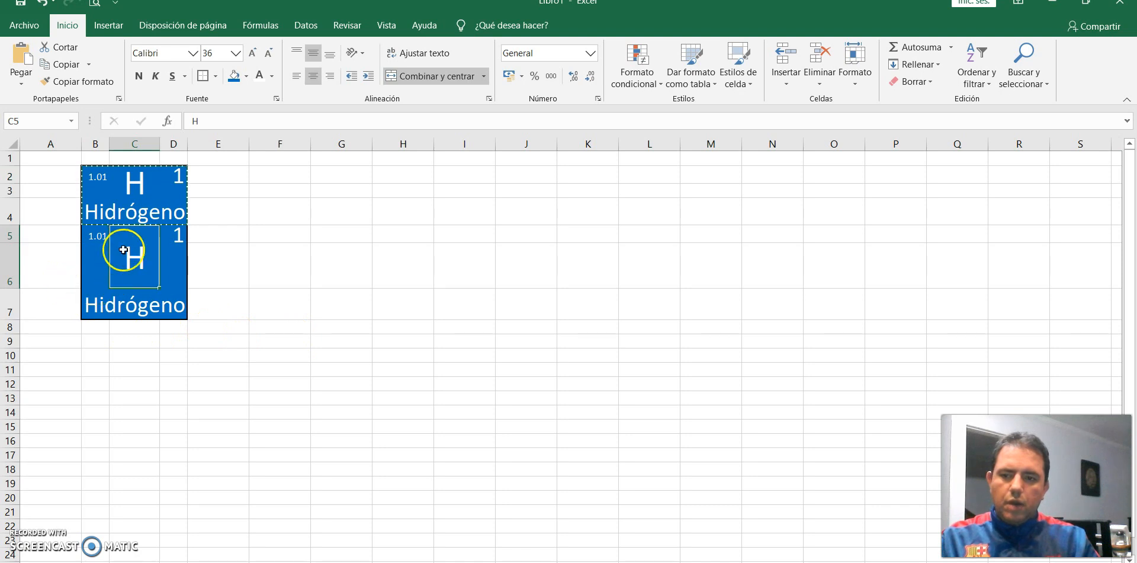
{"action": "left_click", "coordinate": [41, 188]}
{"action": "left_click_drag", "start_coordinate": [12, 288], "coordinate": [13, 261]}
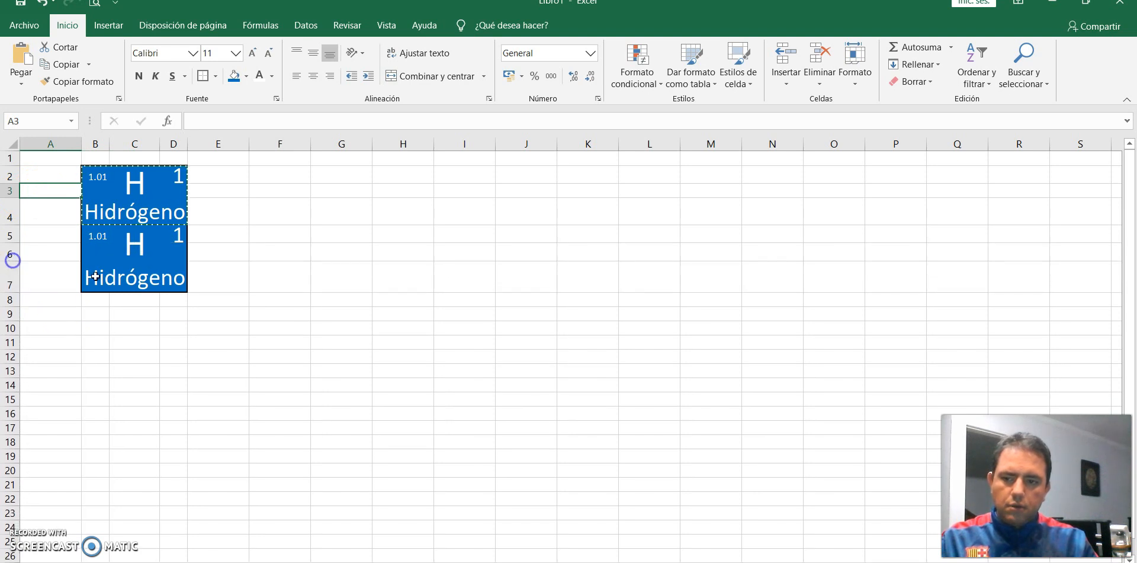
{"action": "left_click", "coordinate": [334, 312]}
{"action": "left_click", "coordinate": [210, 362]}
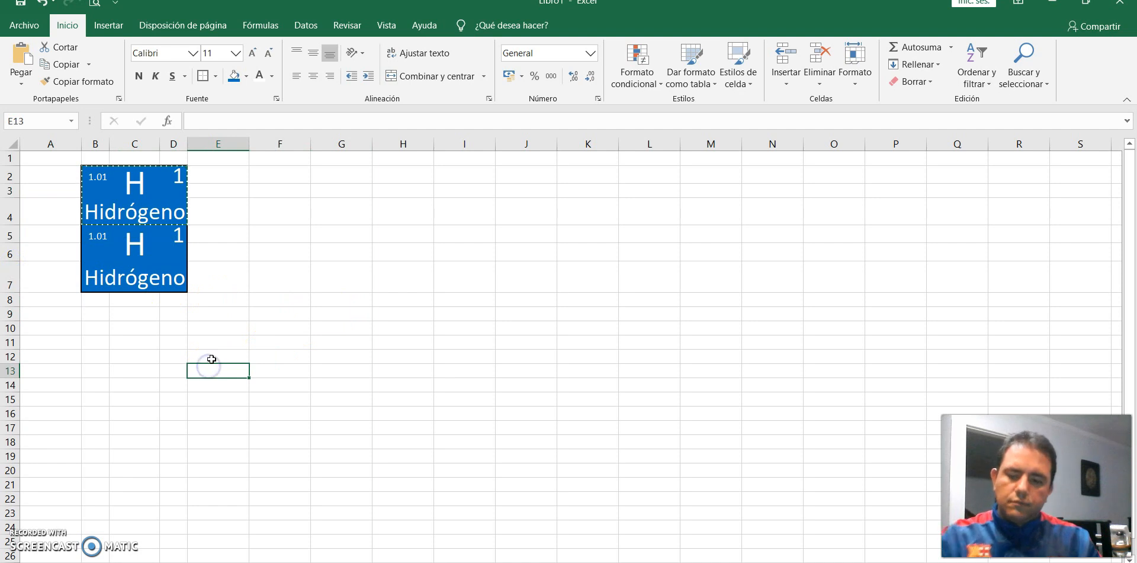
Step: Clear the old copy selection and copy the lower hydrogen tile B5:D7
{"action": "left_click", "coordinate": [97, 233]}
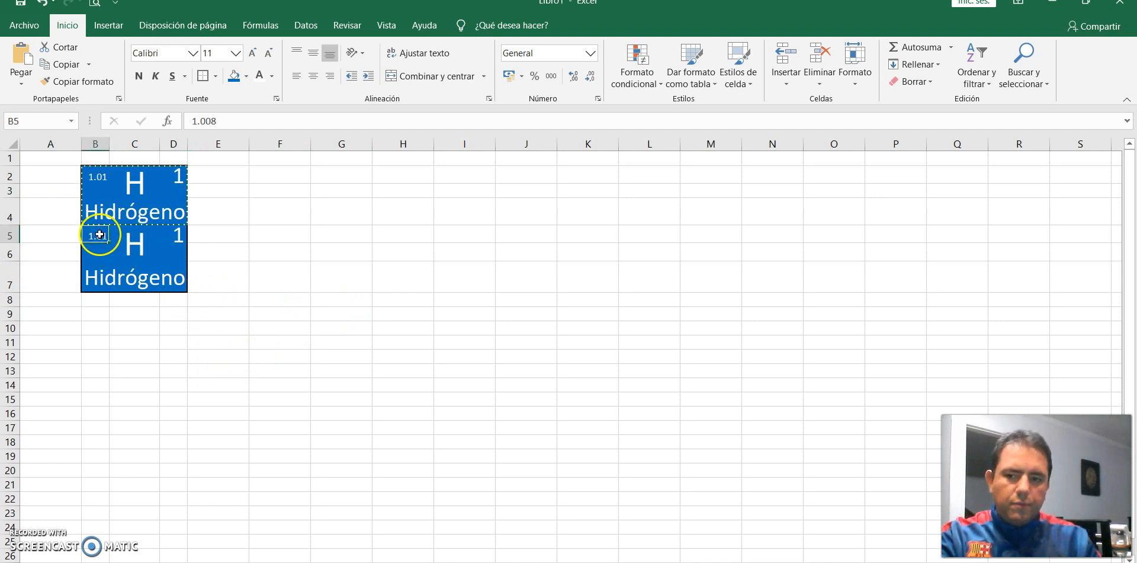
{"action": "key", "text": "Escape"}
{"action": "left_click_drag", "start_coordinate": [89, 229], "coordinate": [175, 285]}
{"action": "key", "text": "ctrl+c"}
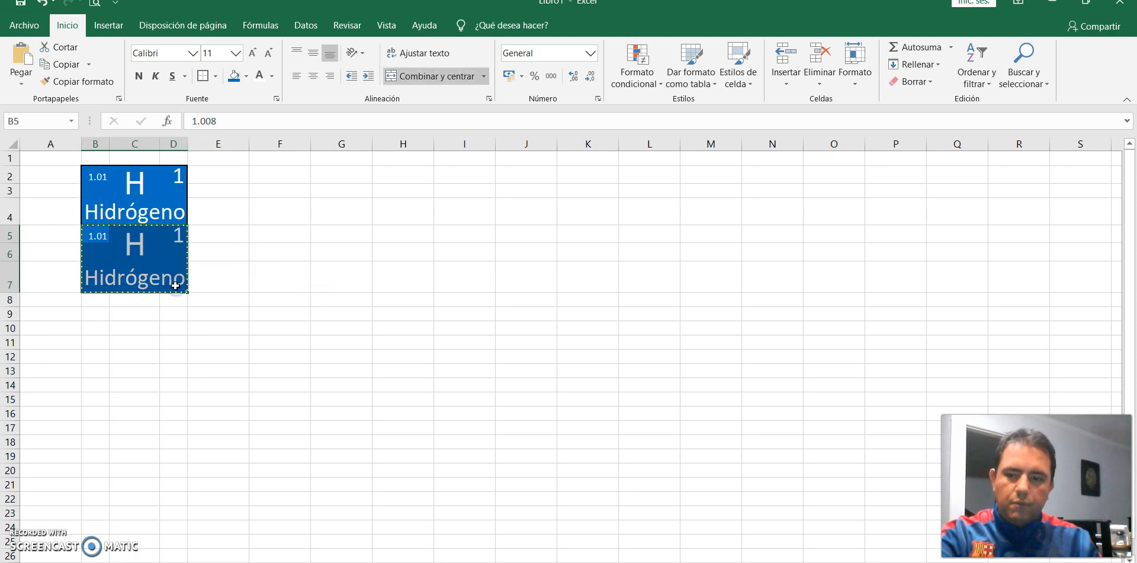
Step: Try pasting the copied tile directly below at cell B8, and undo the paste
{"action": "left_click", "coordinate": [103, 304]}
{"action": "key", "text": "ctrl+v"}
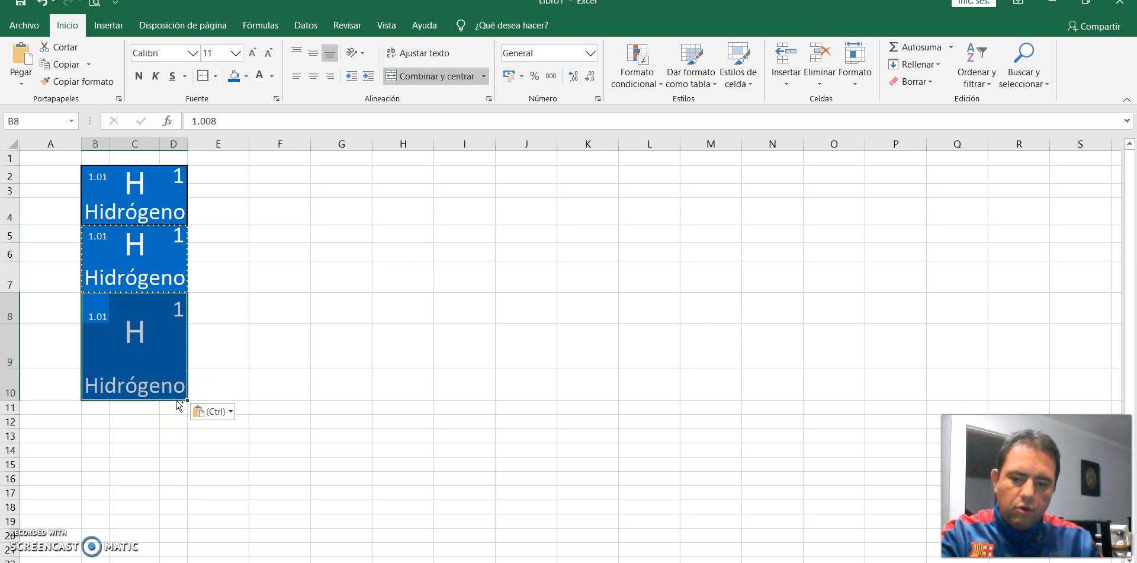
{"action": "key", "text": "ctrl+z"}
Step: Paste the copied hydrogen tile beside the lower one, starting at cell E5
{"action": "left_click", "coordinate": [211, 230]}
{"action": "key", "text": "ctrl+v"}
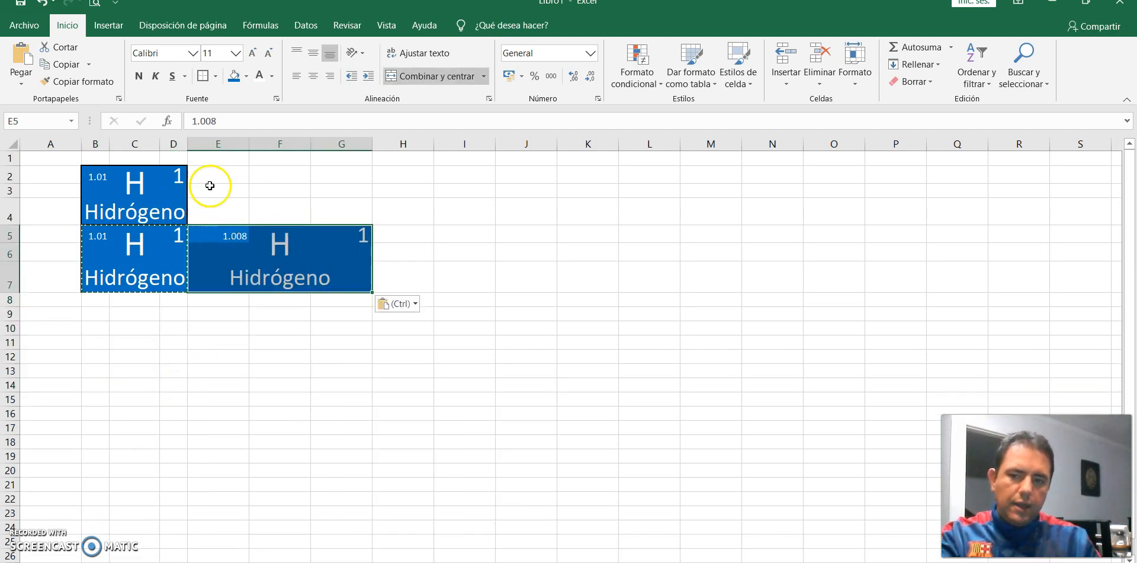
{"action": "left_click", "coordinate": [329, 323]}
Step: Narrow columns E and G together to the same width, matching the outer columns of the original tile
{"action": "left_click", "coordinate": [234, 144]}
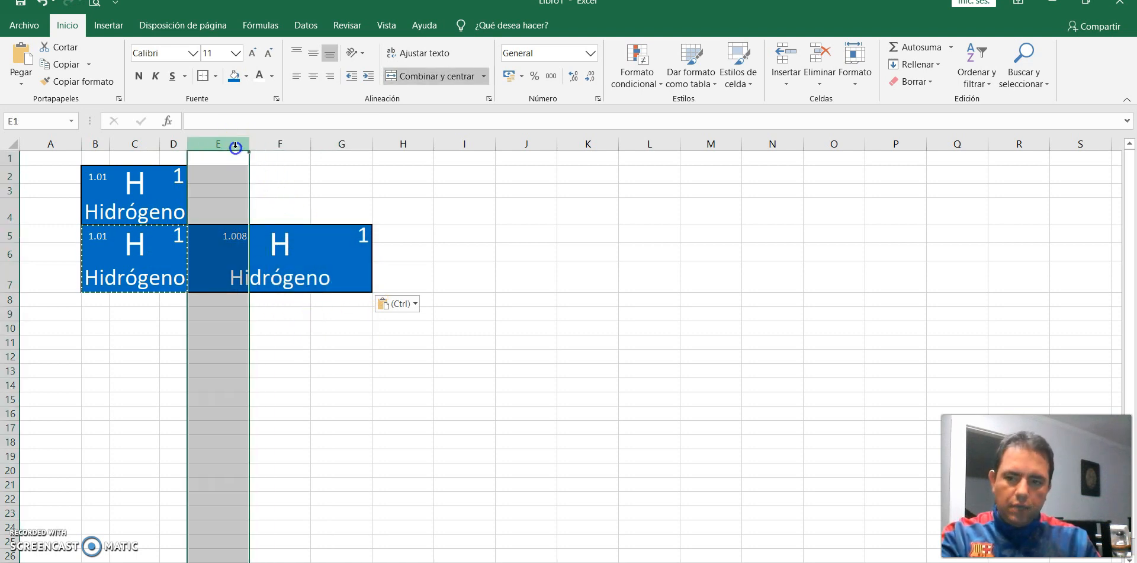
{"action": "left_click", "coordinate": [341, 144], "text": "ctrl"}
{"action": "left_click_drag", "start_coordinate": [249, 144], "coordinate": [215, 151]}
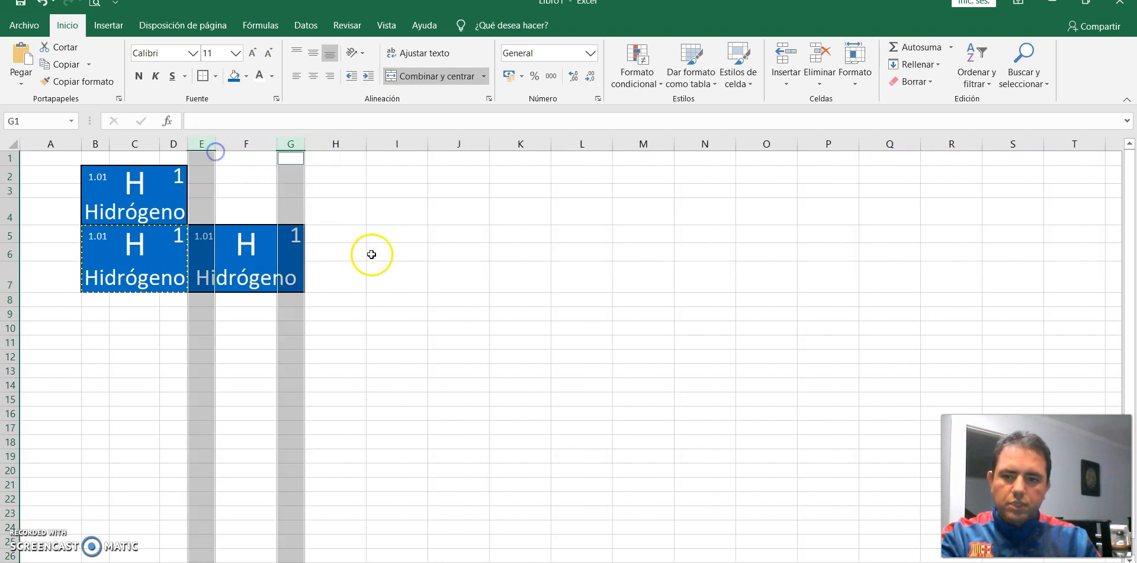
{"action": "left_click", "coordinate": [343, 336]}
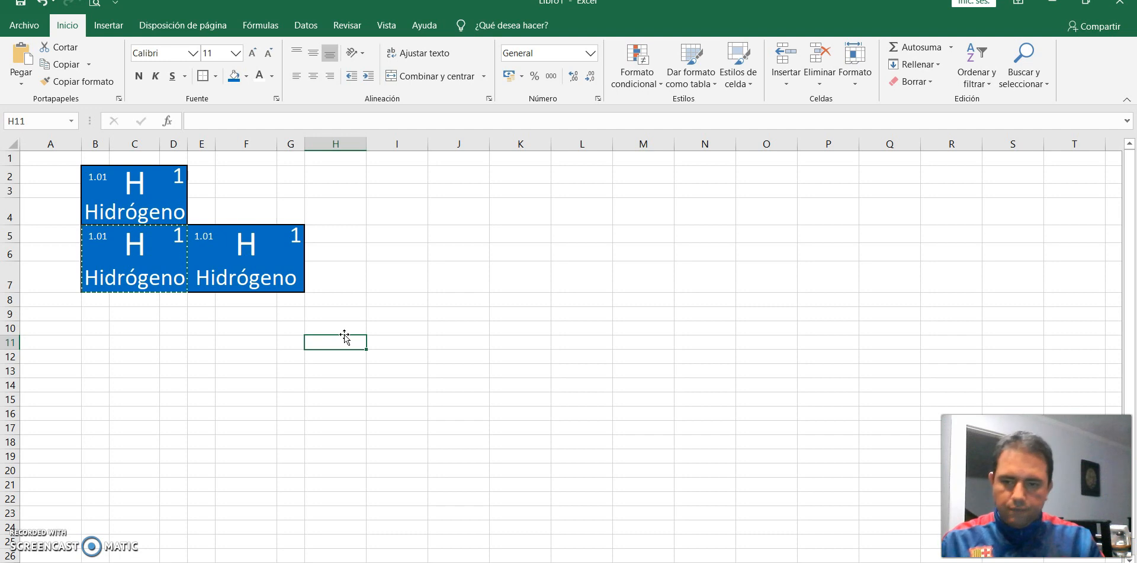
Step: Following the periodic table PDF, change the symbols of the two lower tiles to Li in C5 and Be in F5
{"action": "key", "text": "alt+Tab"}
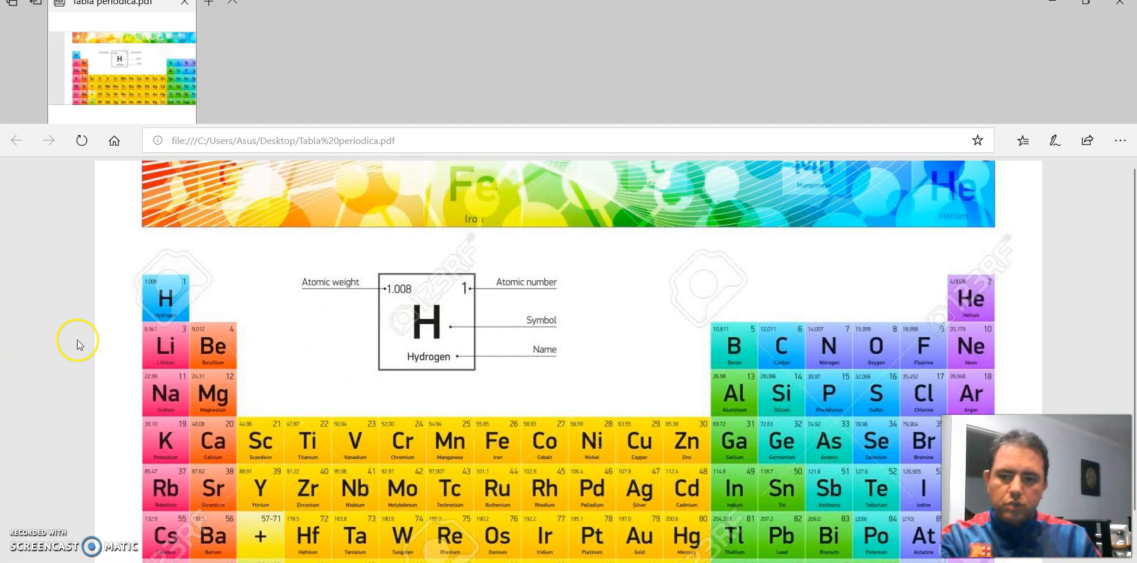
{"action": "key", "text": "alt+Tab"}
{"action": "left_click", "coordinate": [143, 260]}
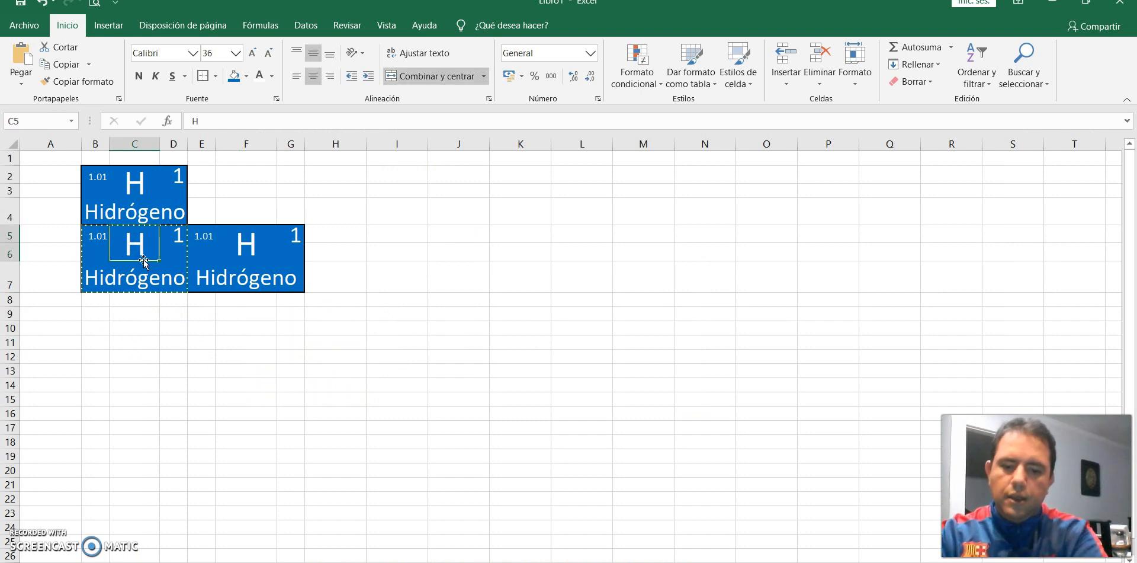
{"action": "type", "text": "Li"}
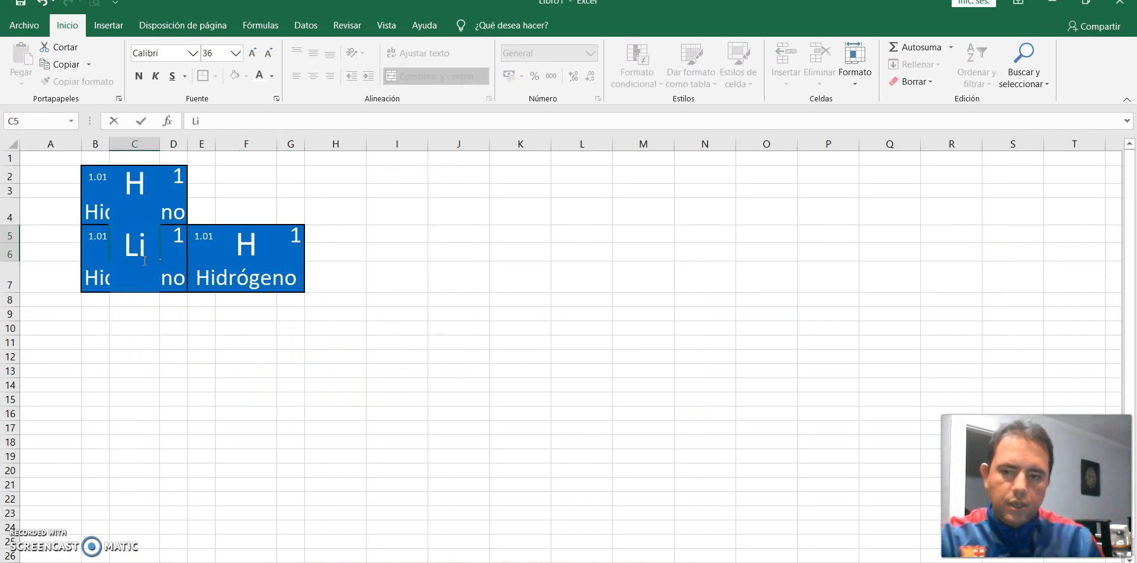
{"action": "left_click", "coordinate": [246, 244]}
{"action": "type", "text": "Be"}
Step: Change the element names in the two lower tiles to Litio in B7 and Berilio in E7
{"action": "key", "text": "alt+Tab"}
{"action": "key", "text": "alt+Tab"}
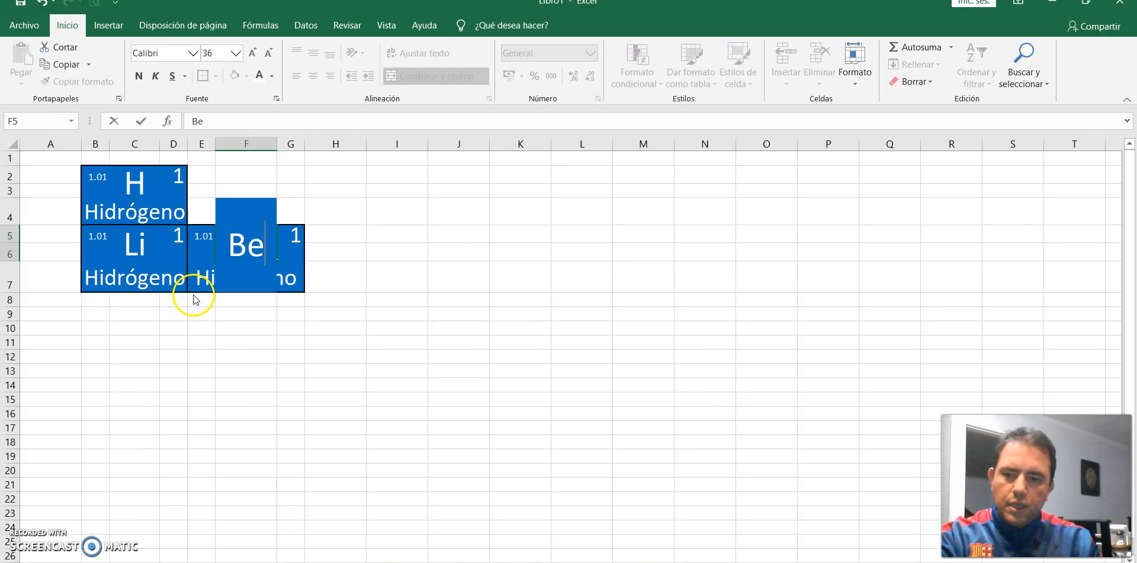
{"action": "left_click", "coordinate": [146, 284]}
{"action": "type", "text": "Liti"}
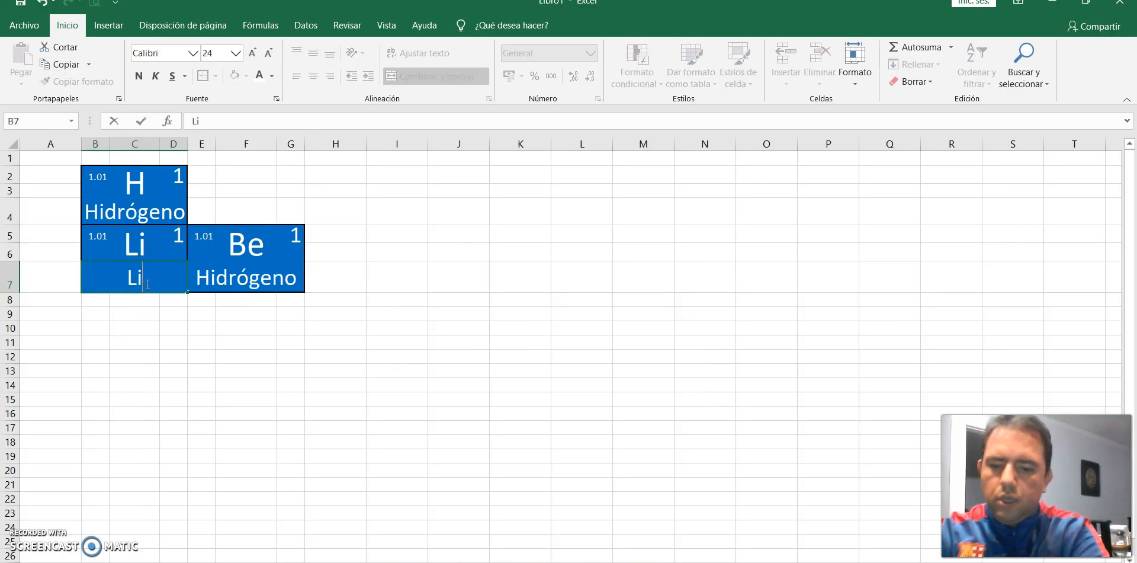
{"action": "type", "text": "o"}
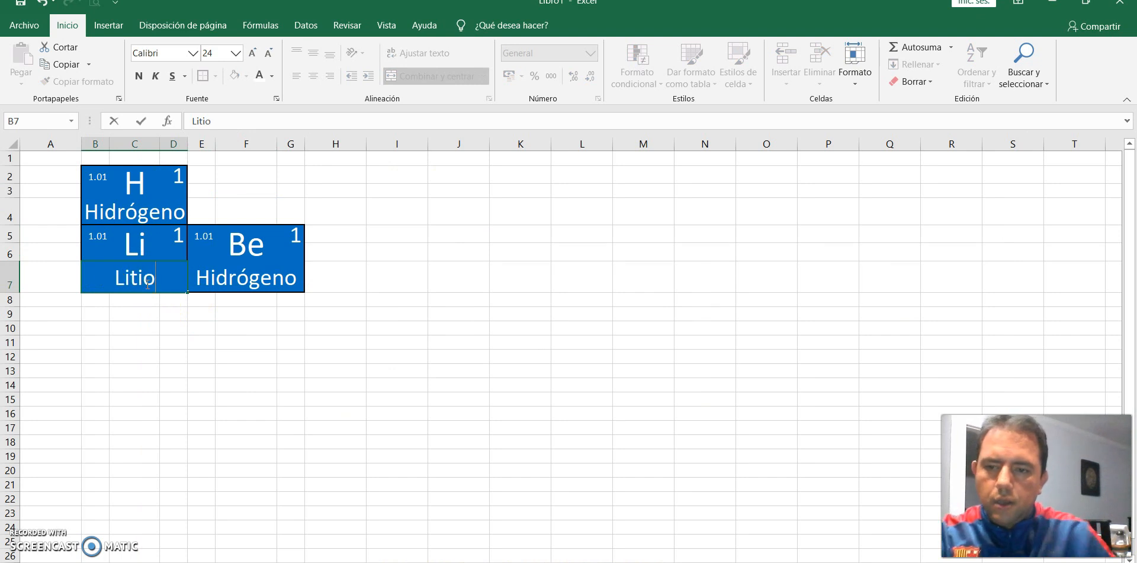
{"action": "left_click", "coordinate": [262, 277]}
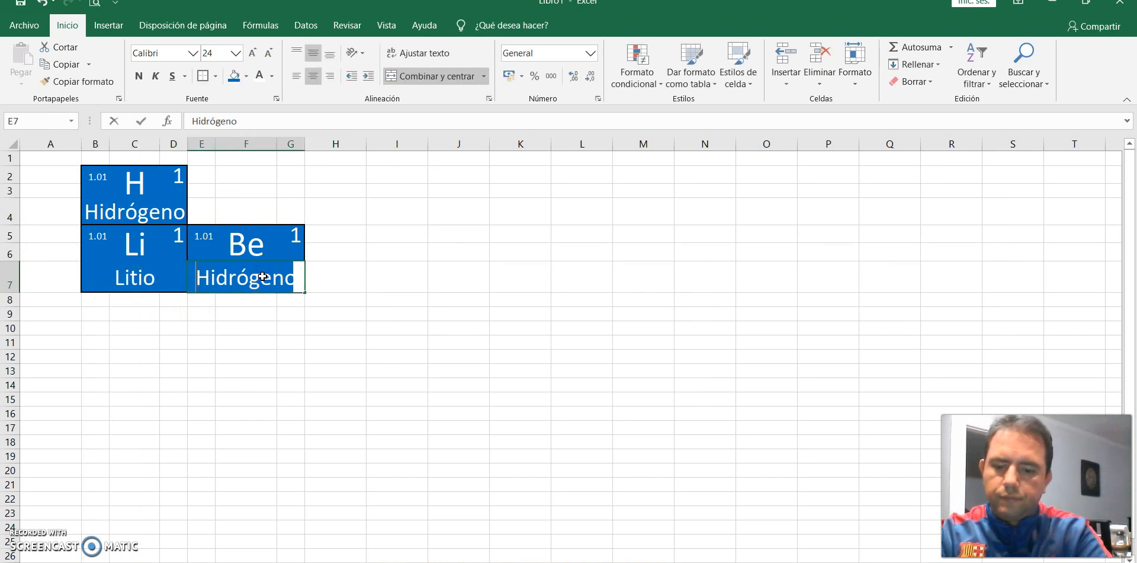
{"action": "type", "text": "Berilio"}
{"action": "left_click", "coordinate": [261, 370]}
Step: Using the periodic table PDF, set the atomic numbers to 4 in the beryllium tile and 3 in the lithium tile
{"action": "key", "text": "alt+Tab"}
{"action": "key", "text": "alt+Tab"}
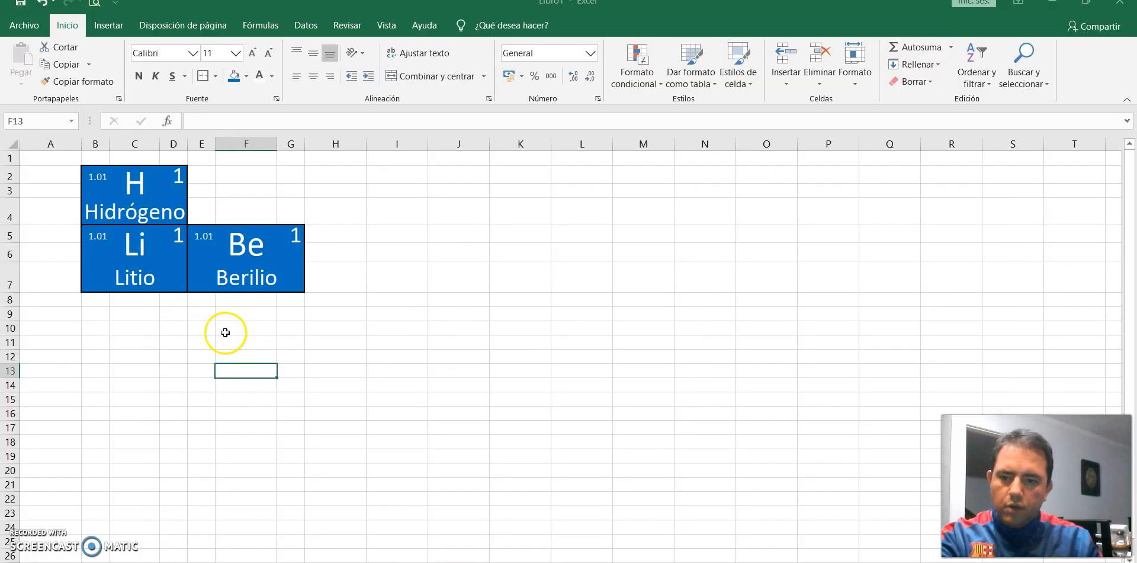
{"action": "left_click", "coordinate": [293, 235]}
{"action": "type", "text": "4"}
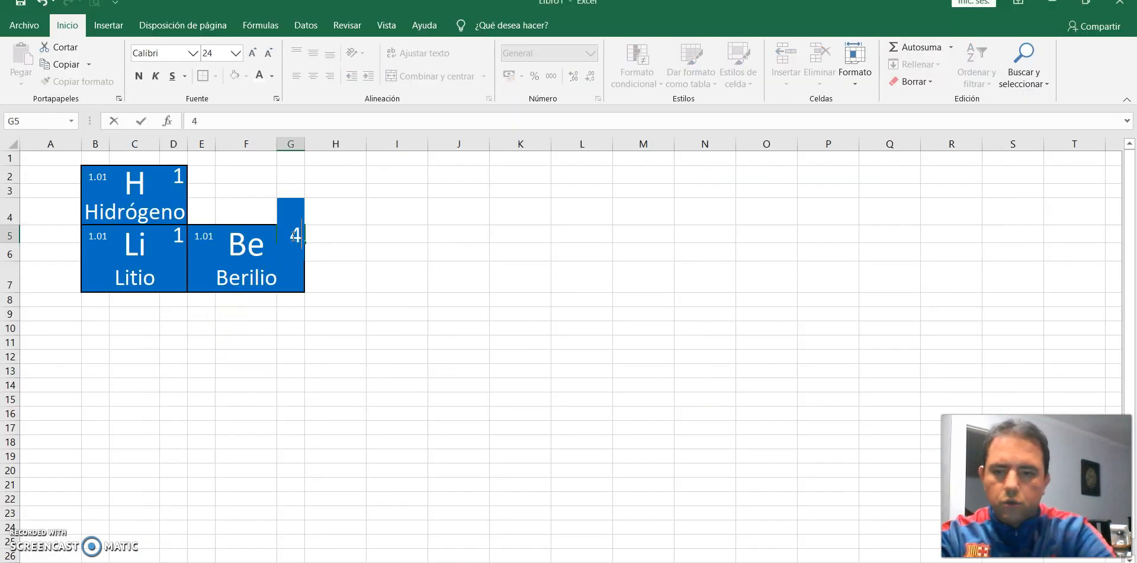
{"action": "left_click", "coordinate": [180, 236]}
{"action": "key", "text": "alt+Tab"}
{"action": "key", "text": "alt+Tab"}
{"action": "type", "text": "3"}
Step: Look up the atomic weights in the periodic table PDF and enter 6.941 for lithium in B5 and 9.012 for beryllium in E5
{"action": "key", "text": "alt+Tab"}
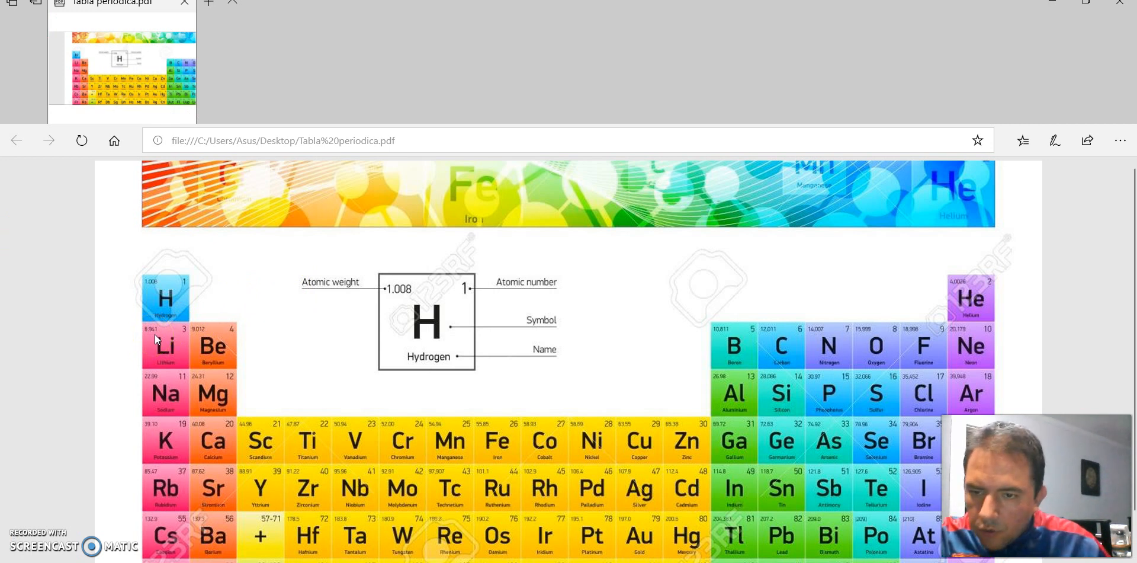
{"action": "key", "text": "alt+Tab"}
{"action": "left_click", "coordinate": [101, 236]}
{"action": "type", "text": "6.941"}
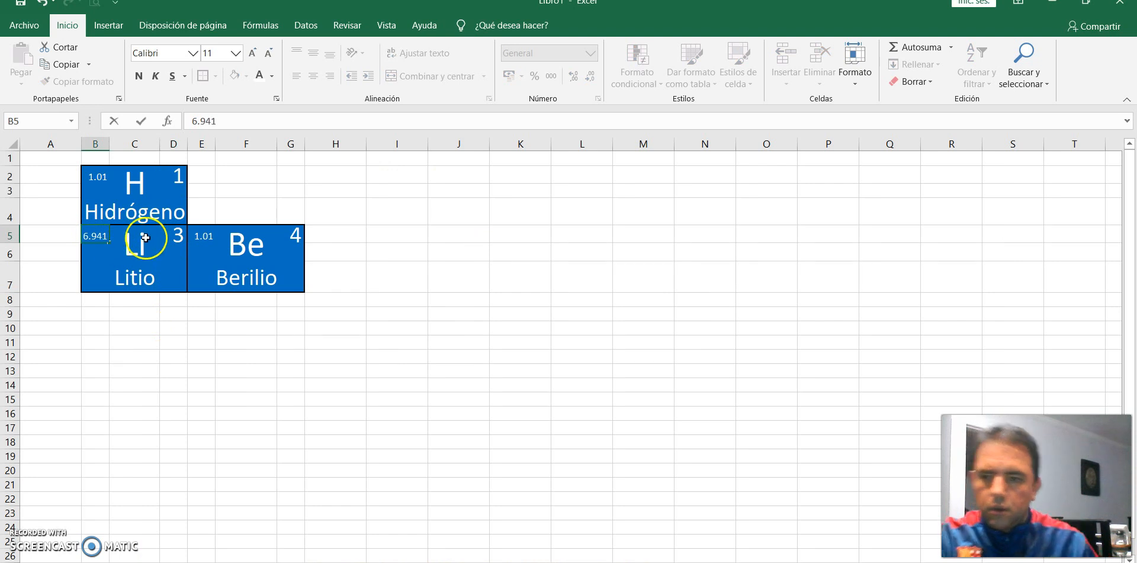
{"action": "left_click", "coordinate": [201, 236]}
{"action": "key", "text": "alt+Tab"}
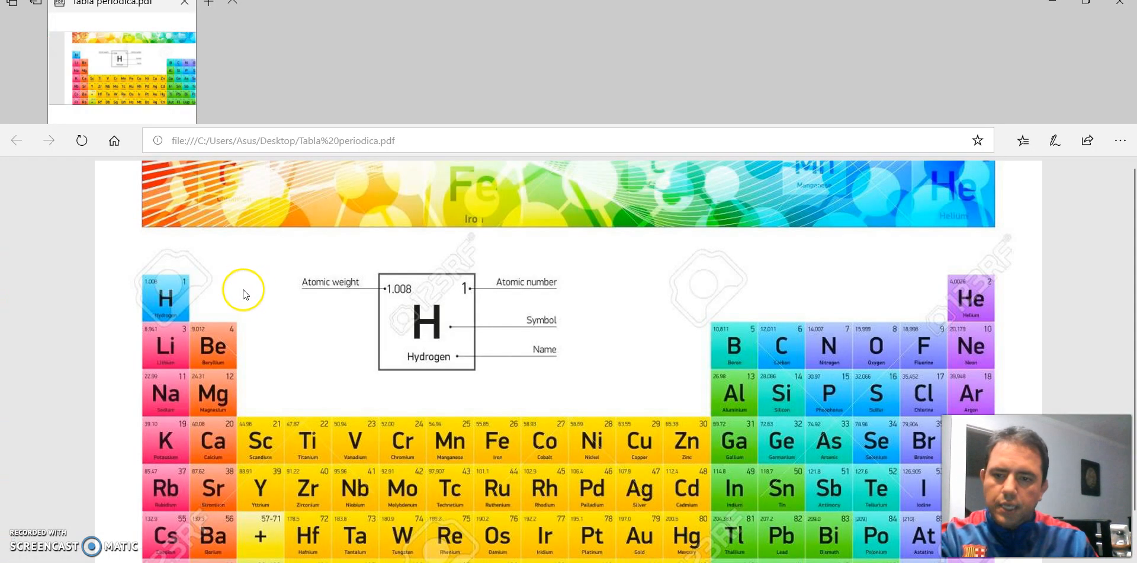
{"action": "key", "text": "alt+Tab"}
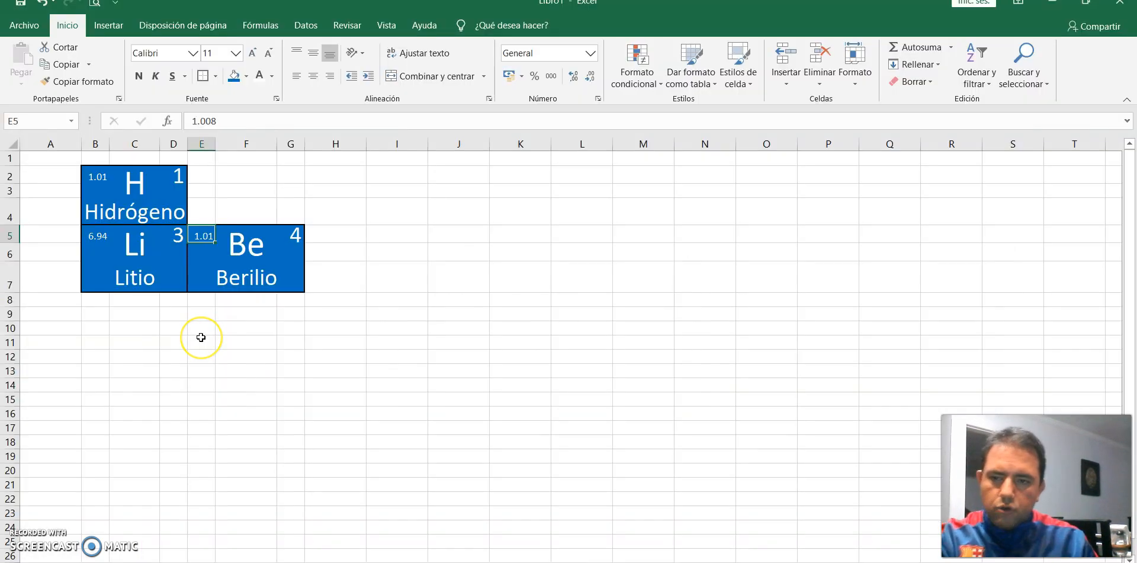
{"action": "type", "text": "9.012"}
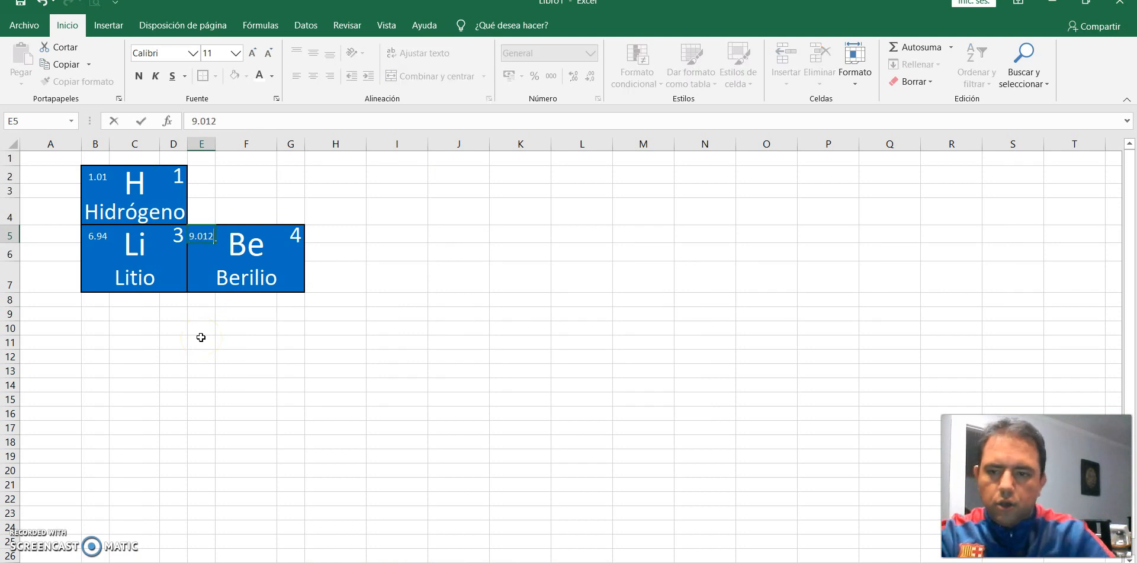
{"action": "key", "text": "Return"}
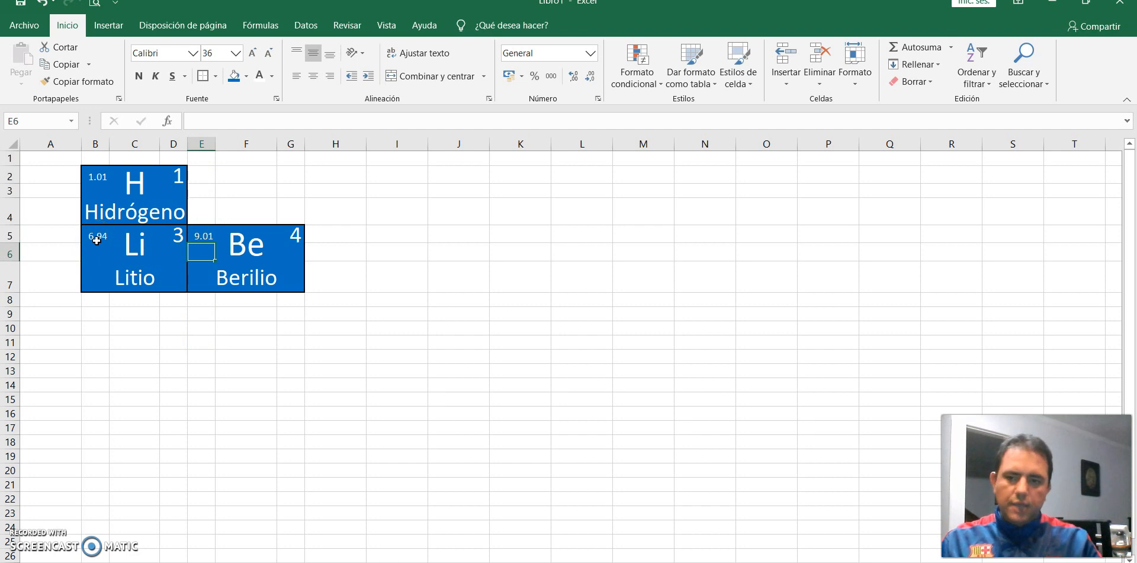
{"action": "left_click", "coordinate": [202, 237]}
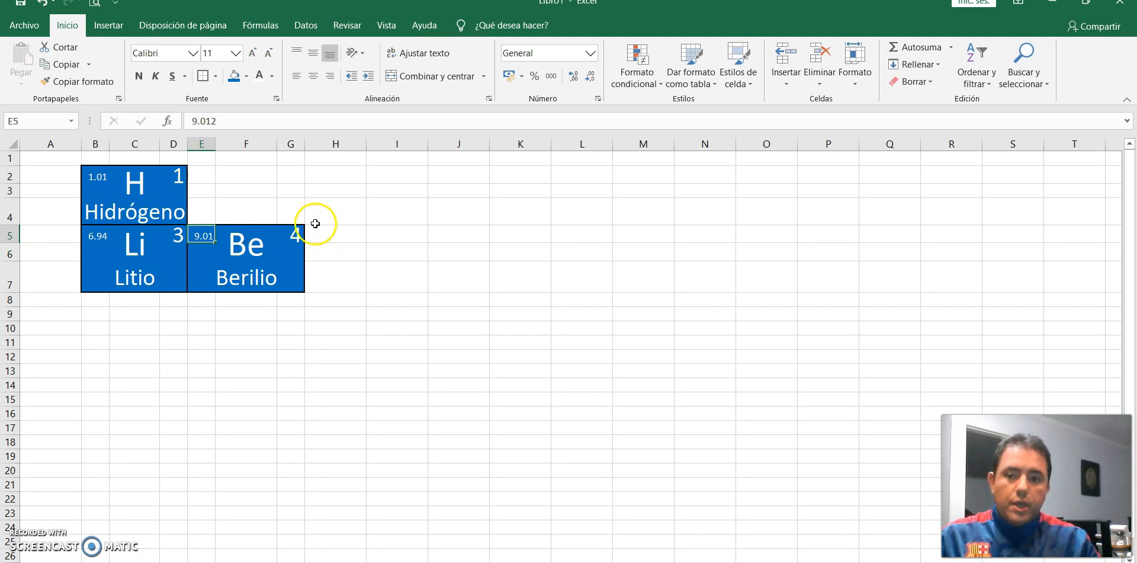
Step: Try narrowing column E, restore its width, and discard a trial ### entry in E5
{"action": "left_click_drag", "start_coordinate": [215, 144], "coordinate": [195, 145]}
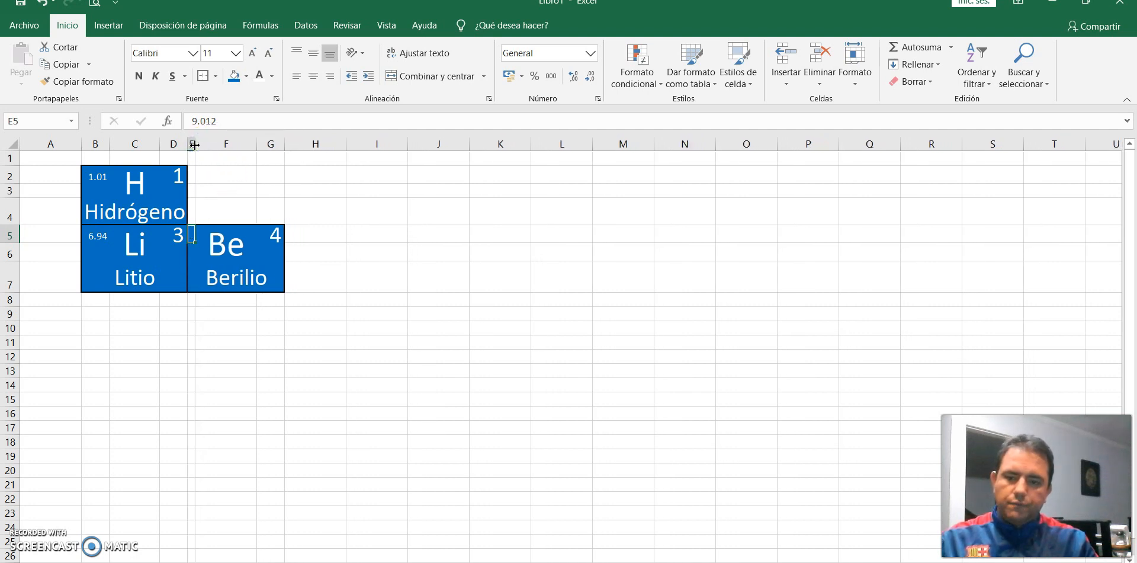
{"action": "key", "text": "ctrl+z"}
{"action": "key", "text": "ctrl+z"}
{"action": "key", "text": "ctrl+z"}
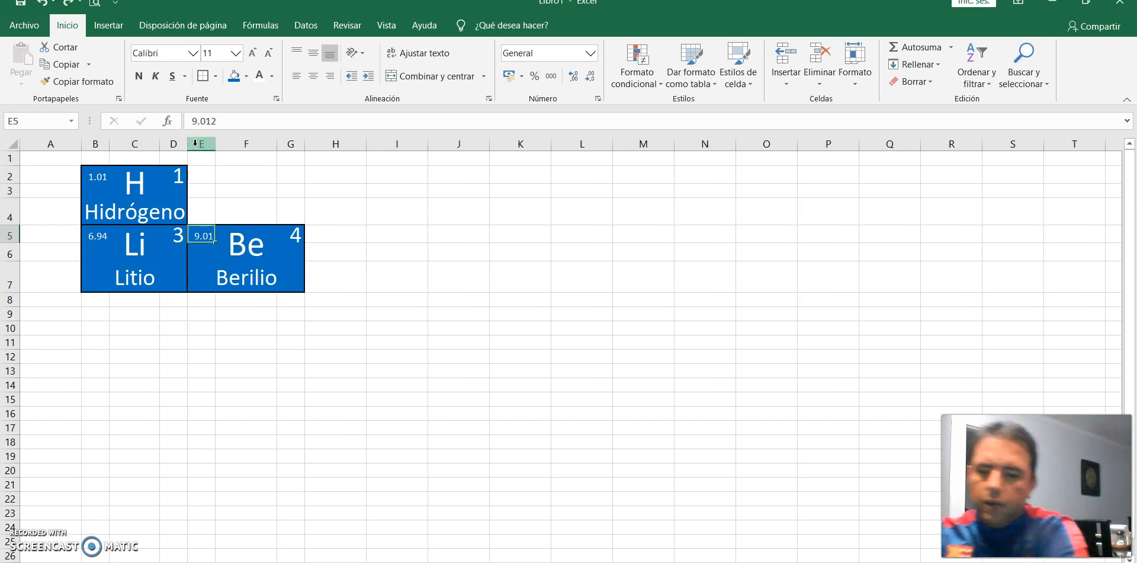
{"action": "type", "text": "###"}
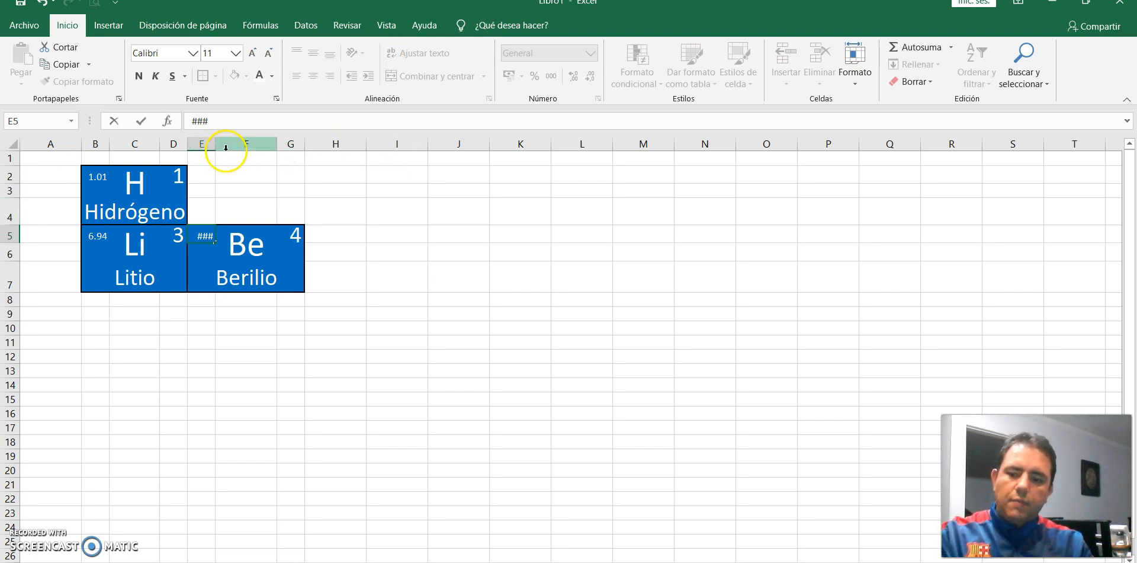
{"action": "key", "text": "Escape"}
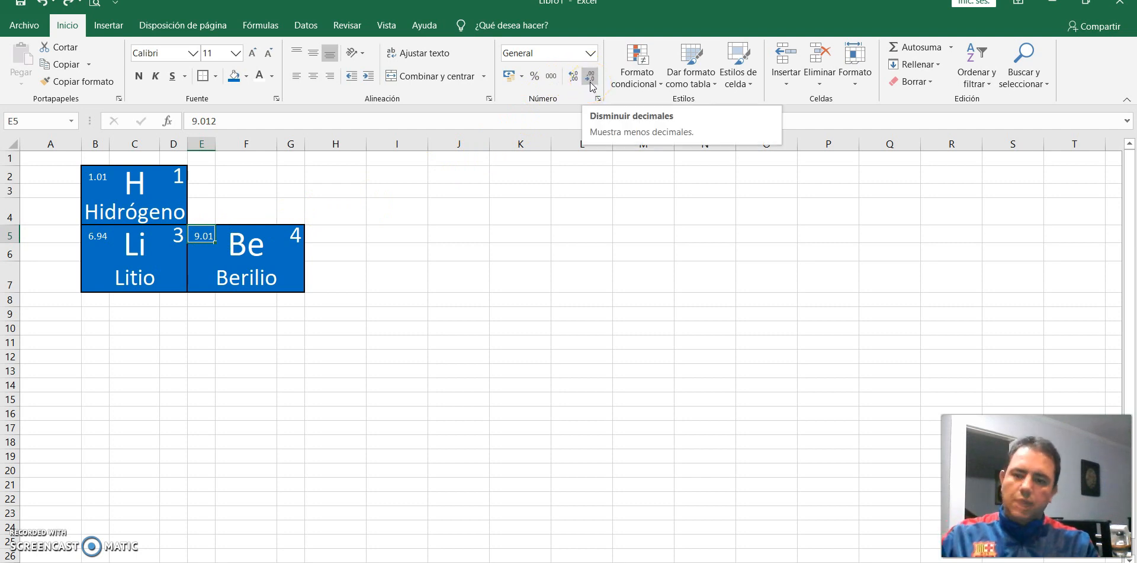
Step: Check the tile colours in the periodic table PDF and fill the beryllium tile E5:G7 with standard red
{"action": "left_click", "coordinate": [160, 271]}
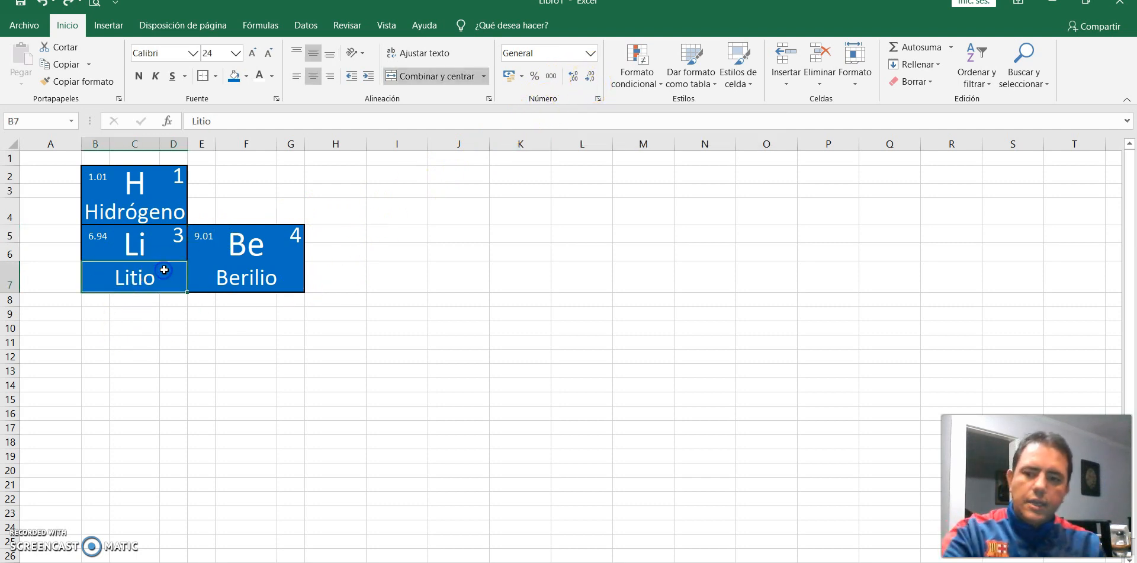
{"action": "key", "text": "alt+Tab"}
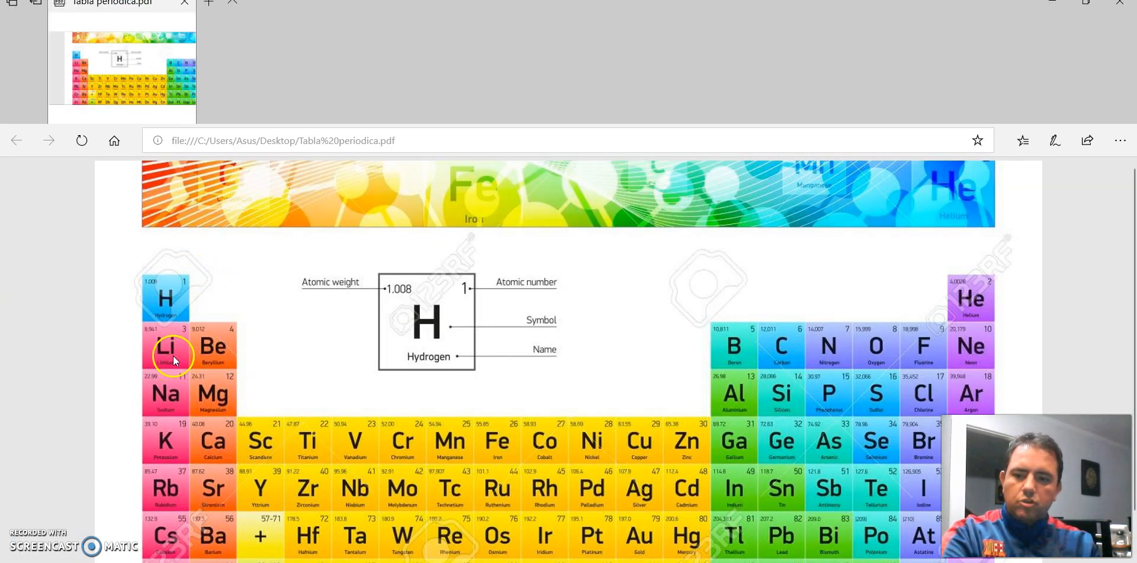
{"action": "key", "text": "alt+Tab"}
{"action": "left_click_drag", "start_coordinate": [213, 234], "coordinate": [293, 269]}
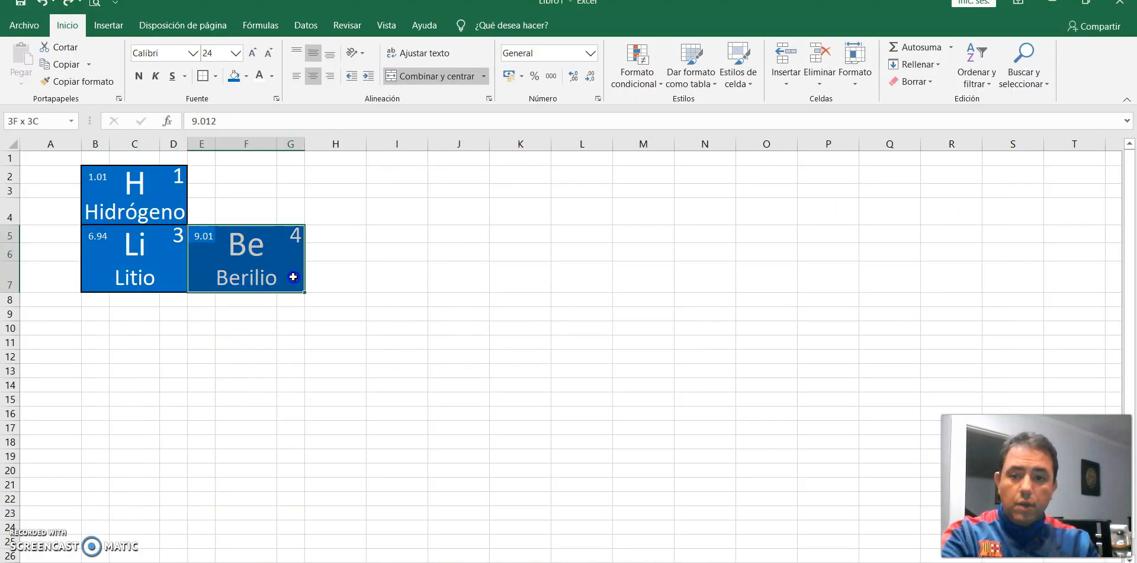
{"action": "left_click", "coordinate": [245, 76]}
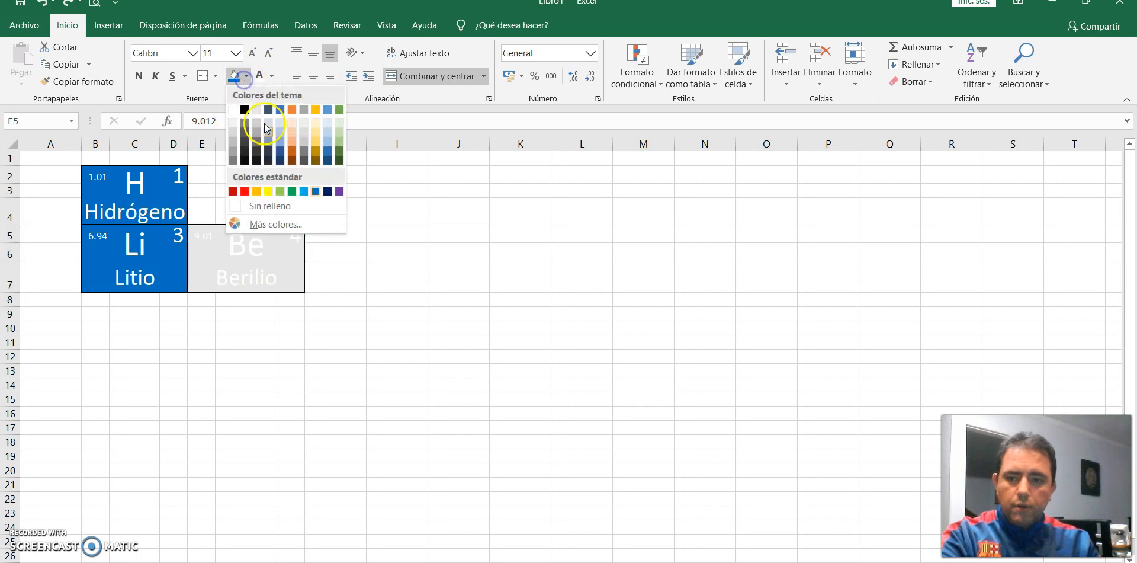
{"action": "left_click", "coordinate": [246, 191]}
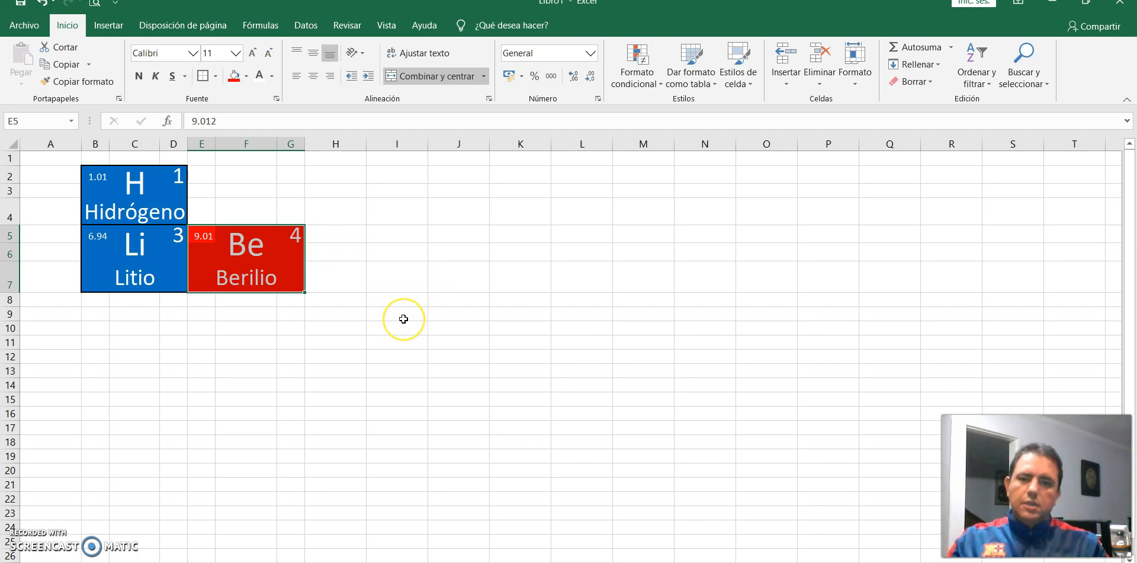
{"action": "left_click", "coordinate": [453, 322]}
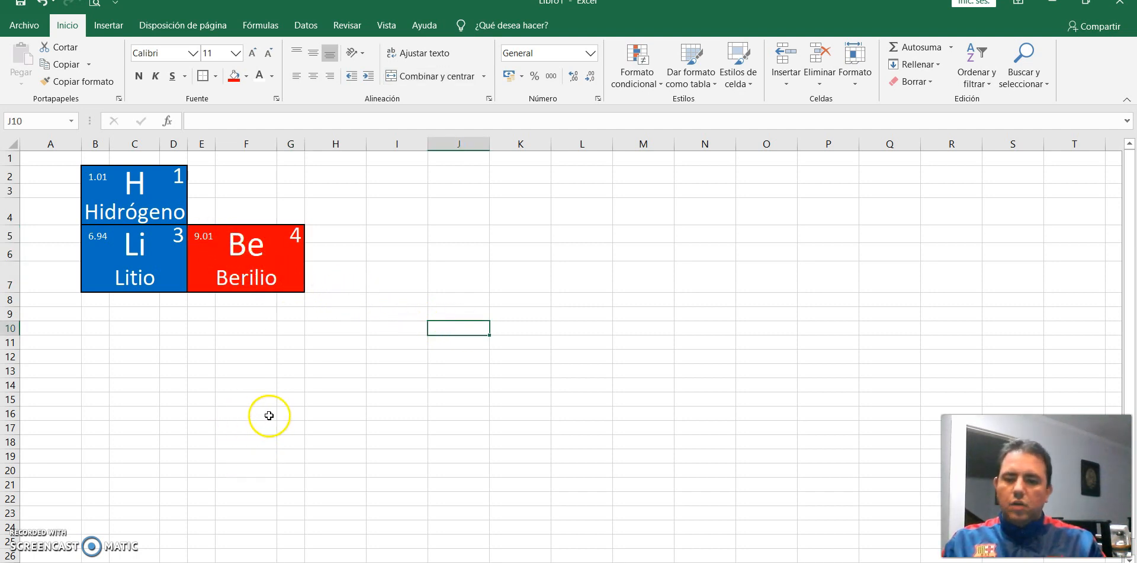
Step: Examine the lower rows of the periodic table PDF, including the + placeholder tiles for elements 57-71 and 89-103
{"action": "scroll", "coordinate": [296, 394], "scroll_direction": "down", "scroll_amount": 2}
{"action": "scroll", "coordinate": [311, 388], "scroll_direction": "up", "scroll_amount": 1}
{"action": "key", "text": "alt+Tab"}
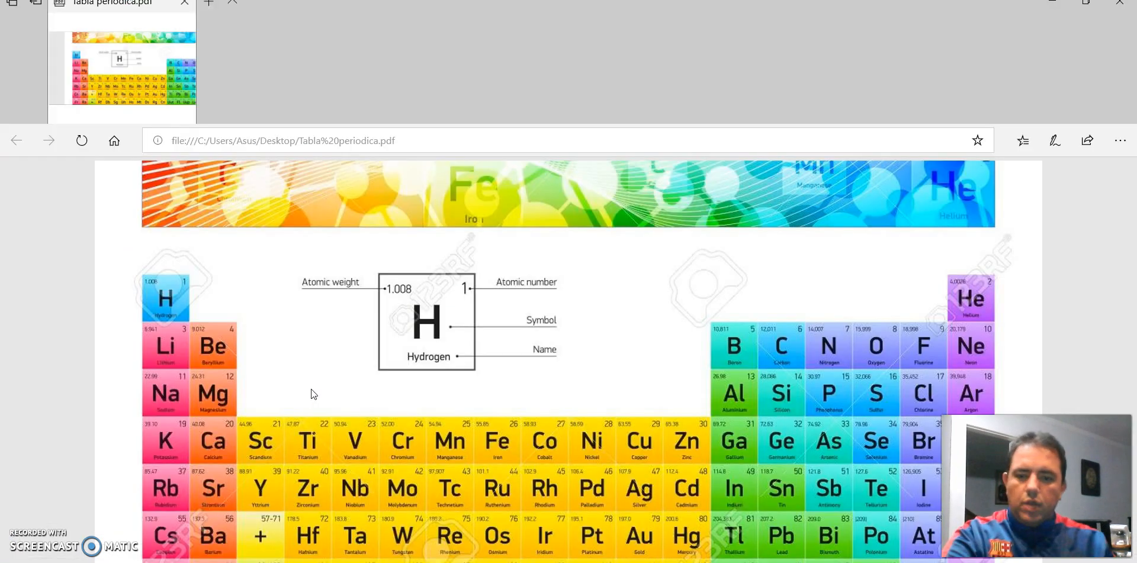
{"action": "scroll", "coordinate": [466, 389], "scroll_direction": "down", "scroll_amount": 2}
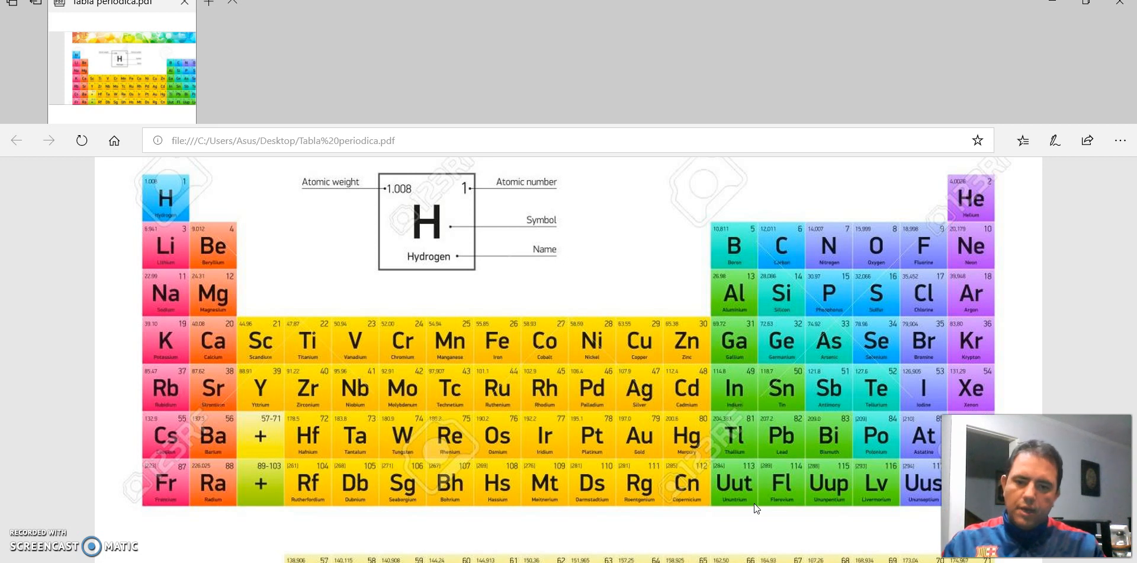
{"action": "left_click", "coordinate": [747, 494]}
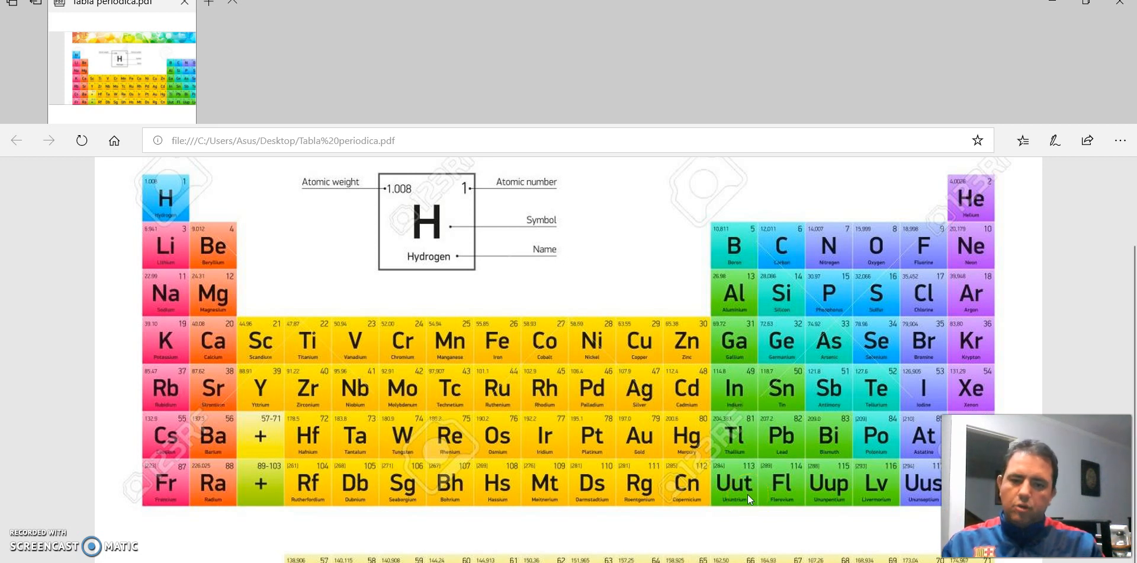
{"action": "left_click", "coordinate": [663, 467]}
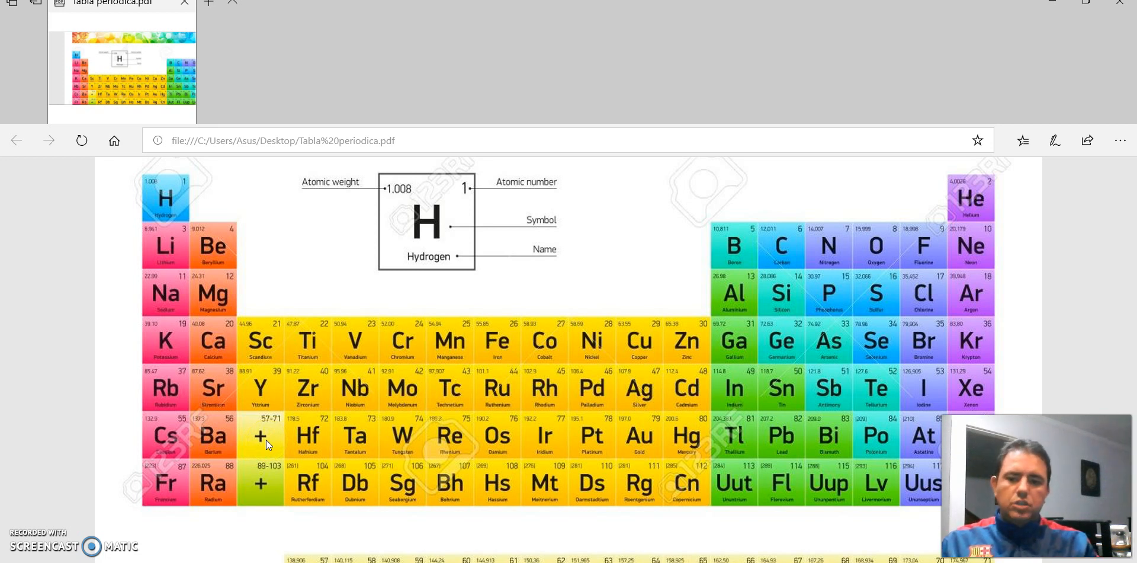
Step: Back in Excel, enter a plus sign in quotation marks in J10 as a trial and clear the cell
{"action": "key", "text": "alt+Tab"}
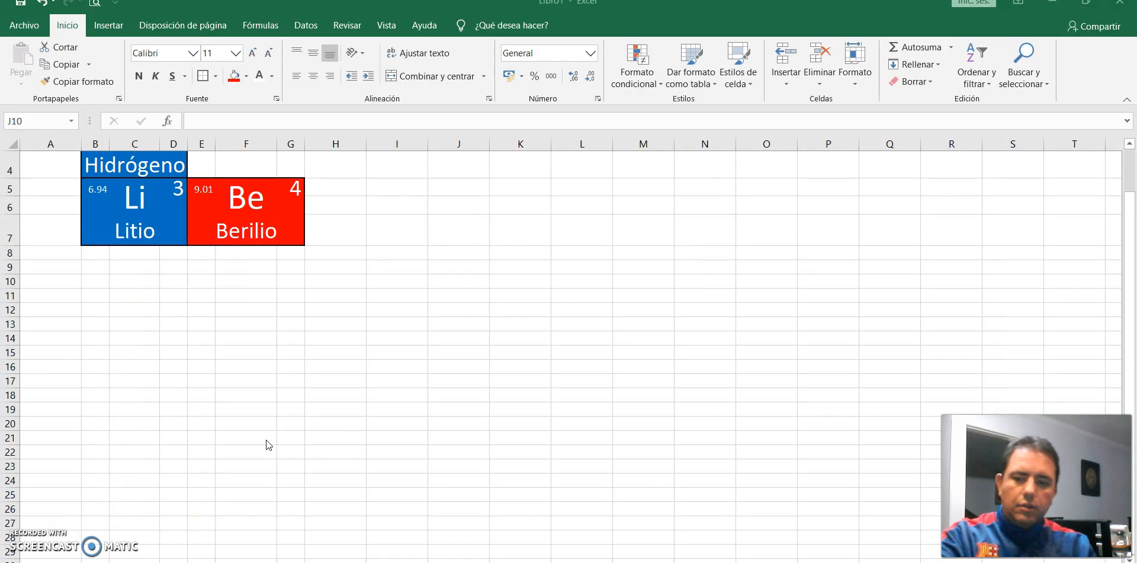
{"action": "type", "text": "\""}
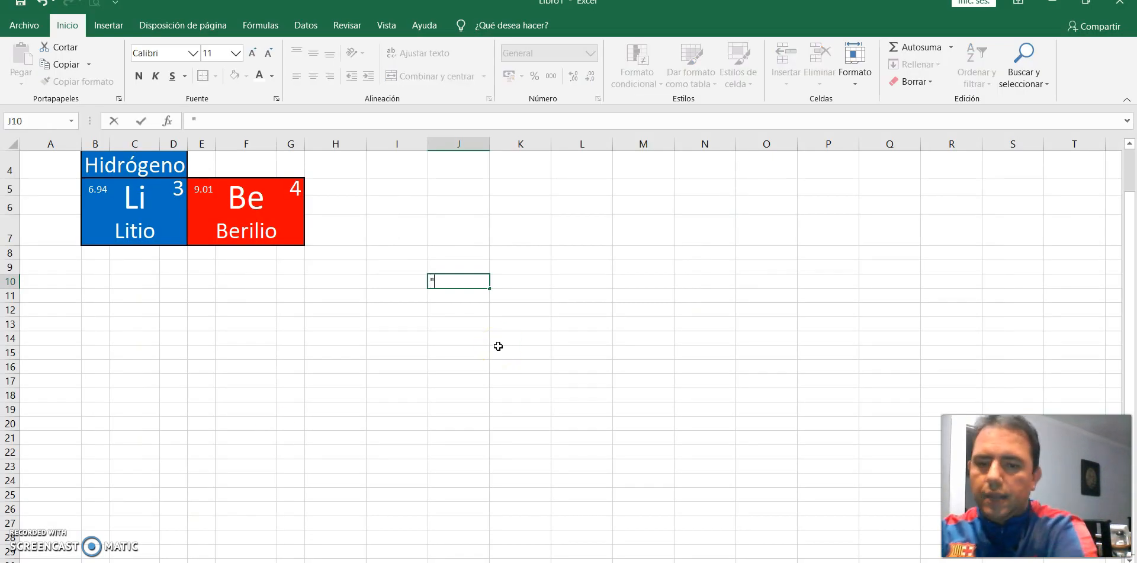
{"action": "type", "text": "+\""}
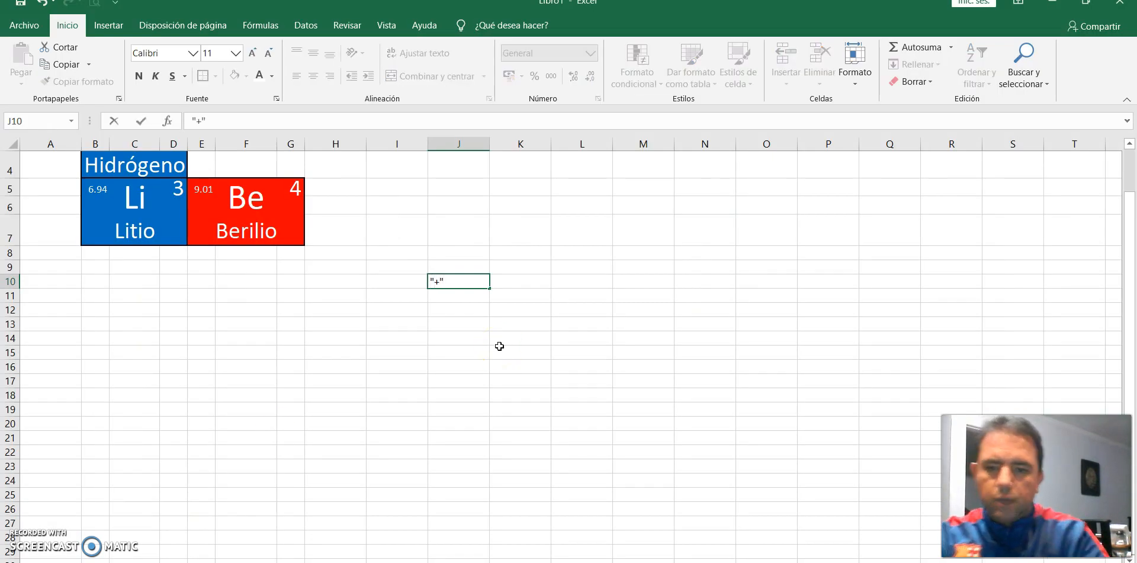
{"action": "key", "text": "Return"}
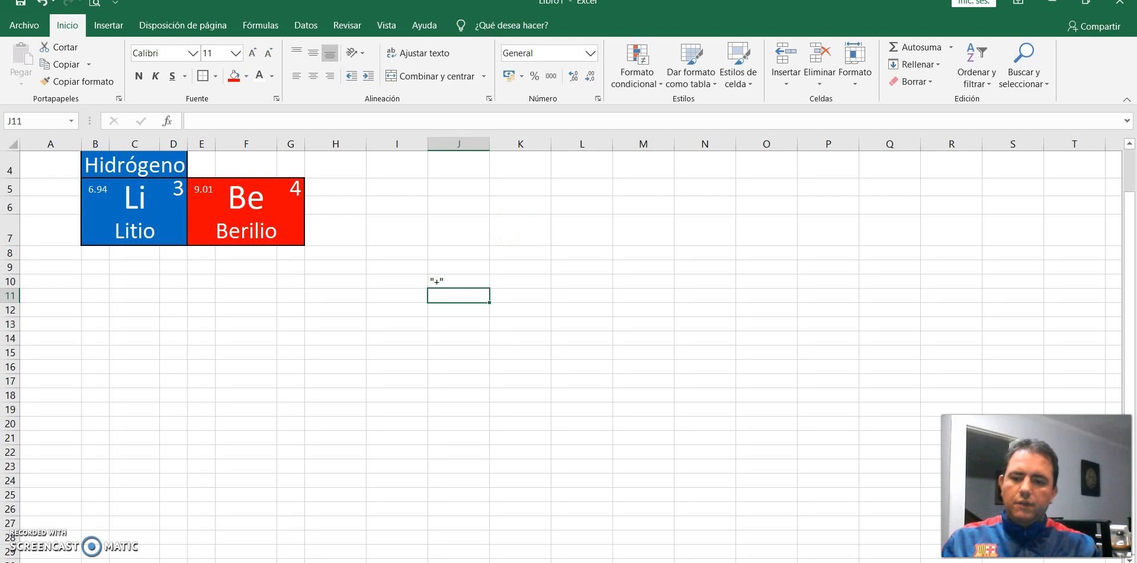
{"action": "scroll", "coordinate": [553, 289], "scroll_direction": "up", "scroll_amount": 1}
{"action": "scroll", "coordinate": [553, 288], "scroll_direction": "up", "scroll_amount": 1}
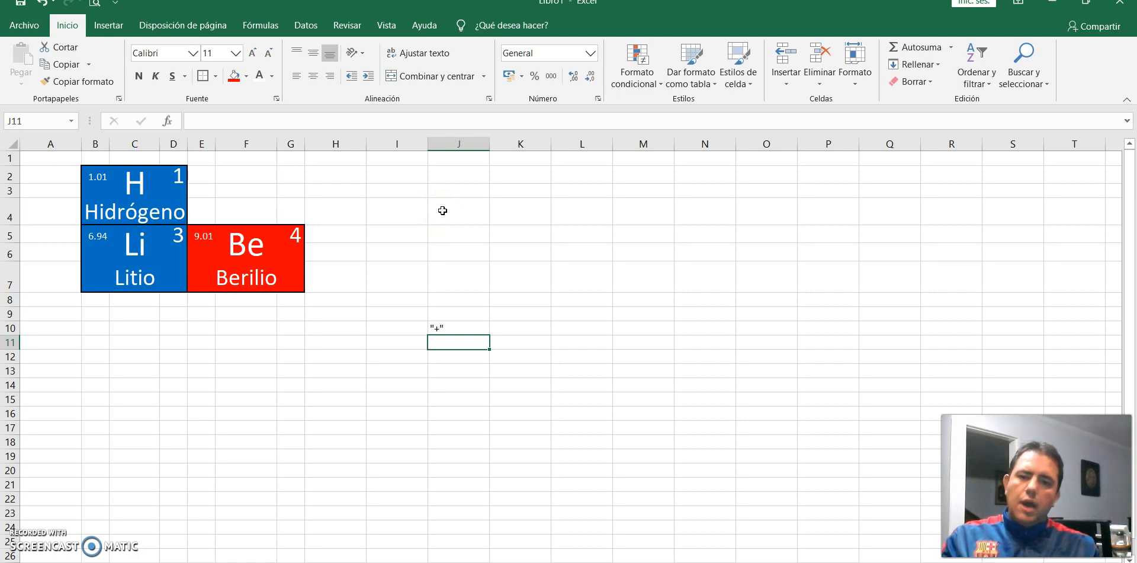
{"action": "left_click", "coordinate": [486, 324]}
{"action": "key", "text": "Delete"}
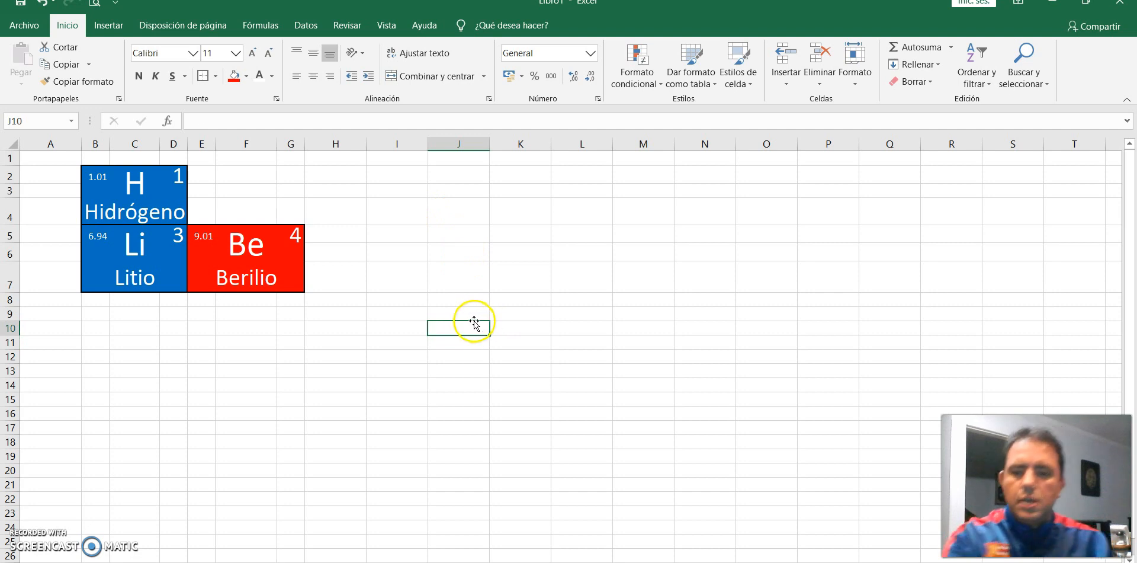